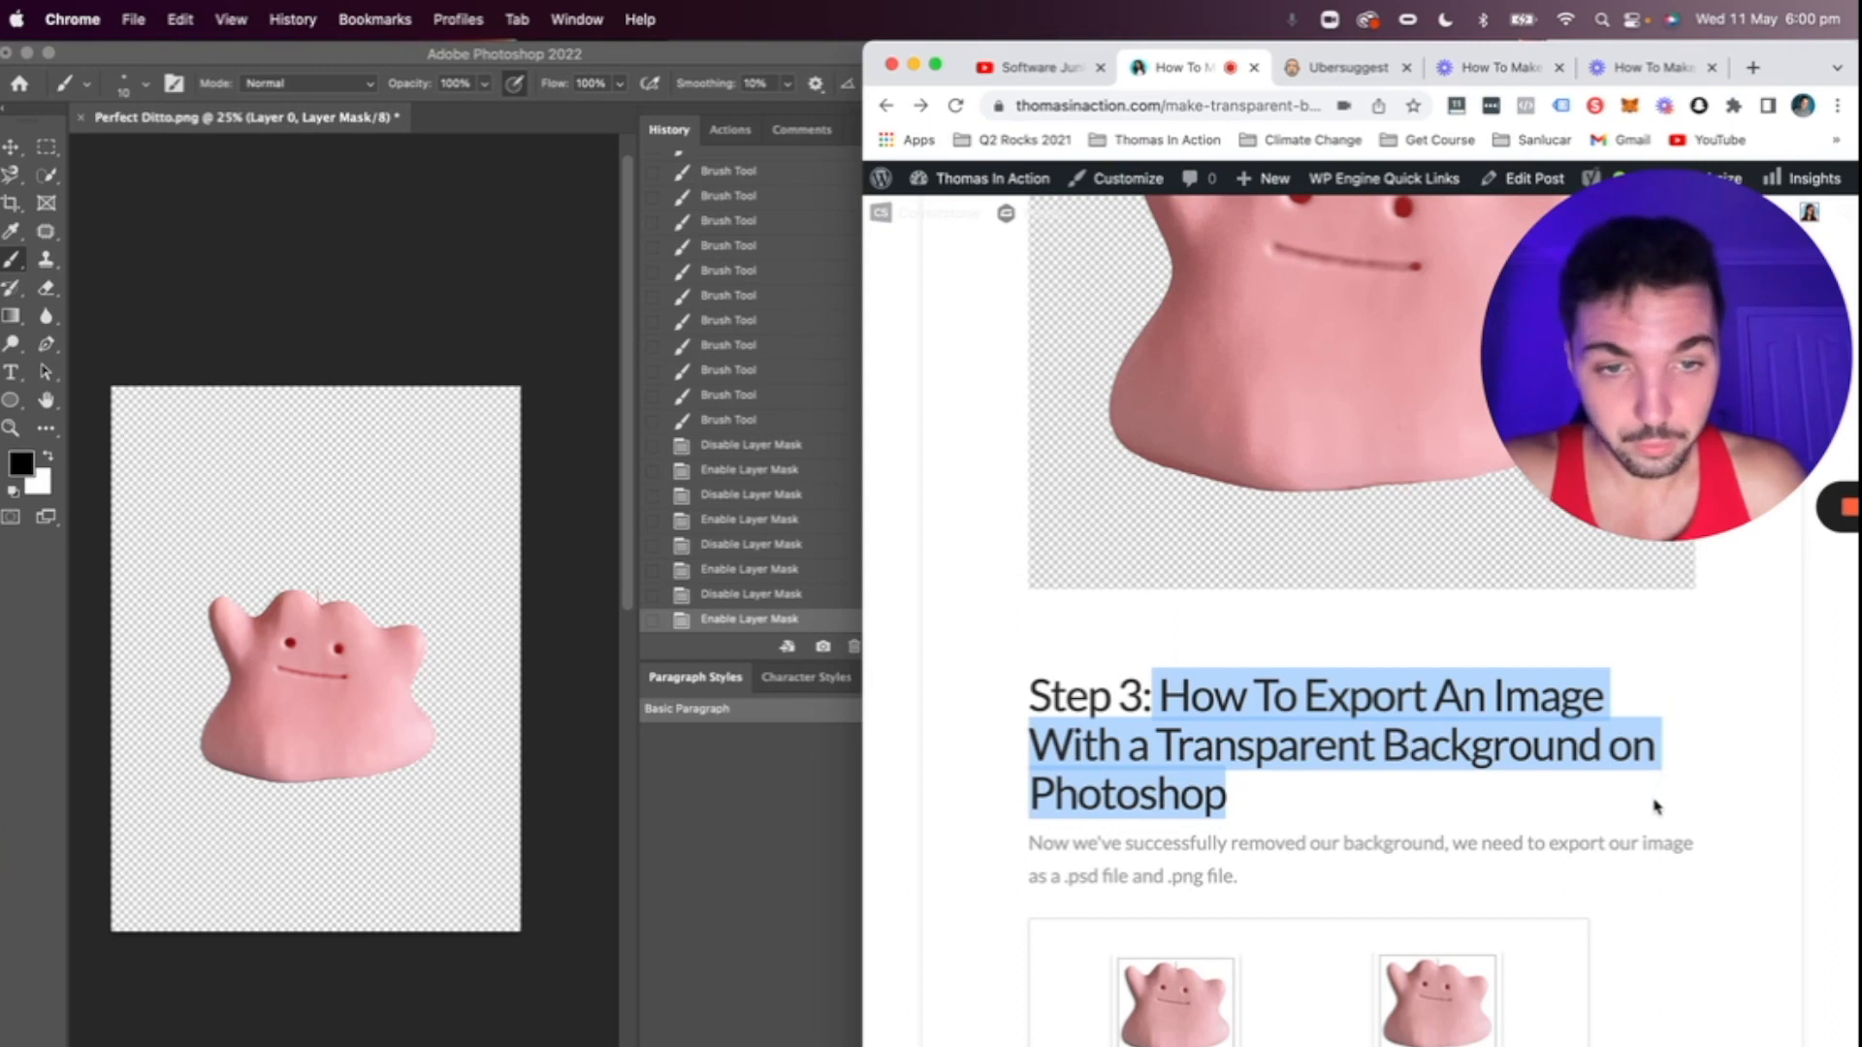
- Read the guide's Step 3 on exporting an image with a transparent background, through the section about .psd files
click(1096, 631)
drag(1096, 632, 1385, 659)
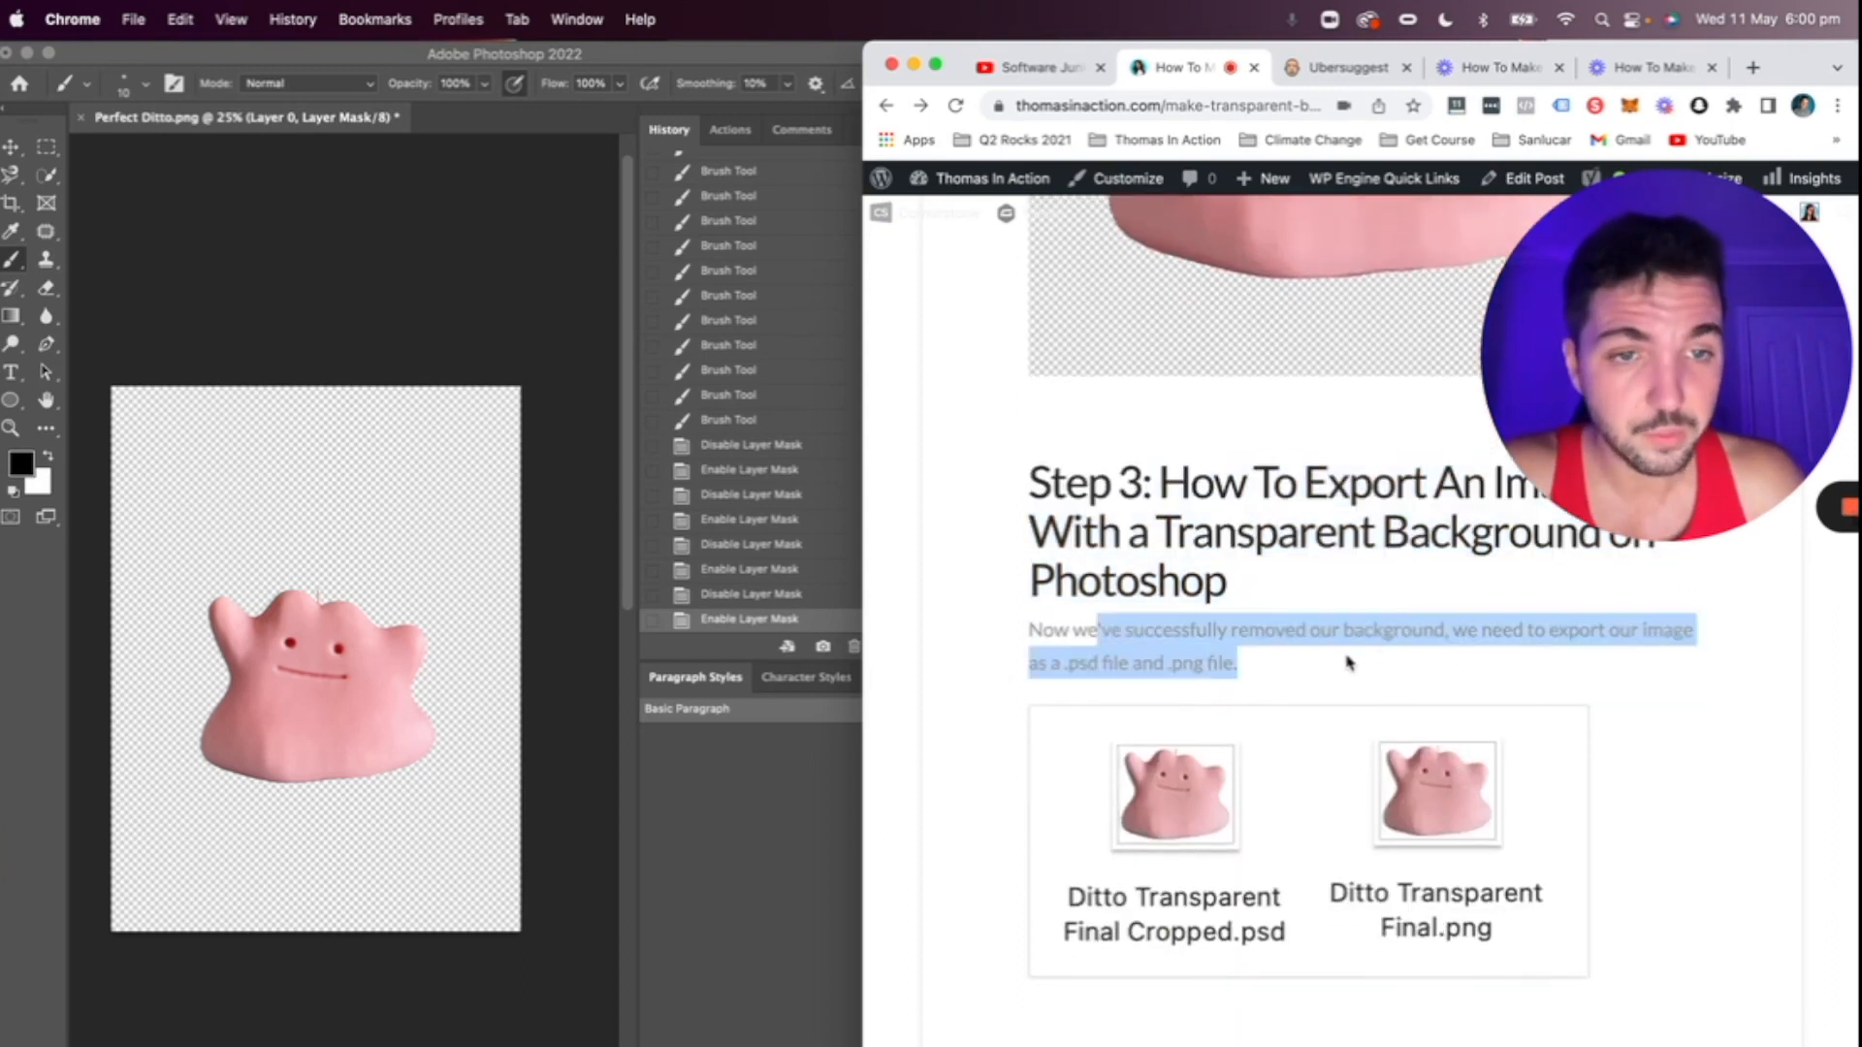
scroll(1300, 638, up, 5)
scroll(1301, 648, down, 5)
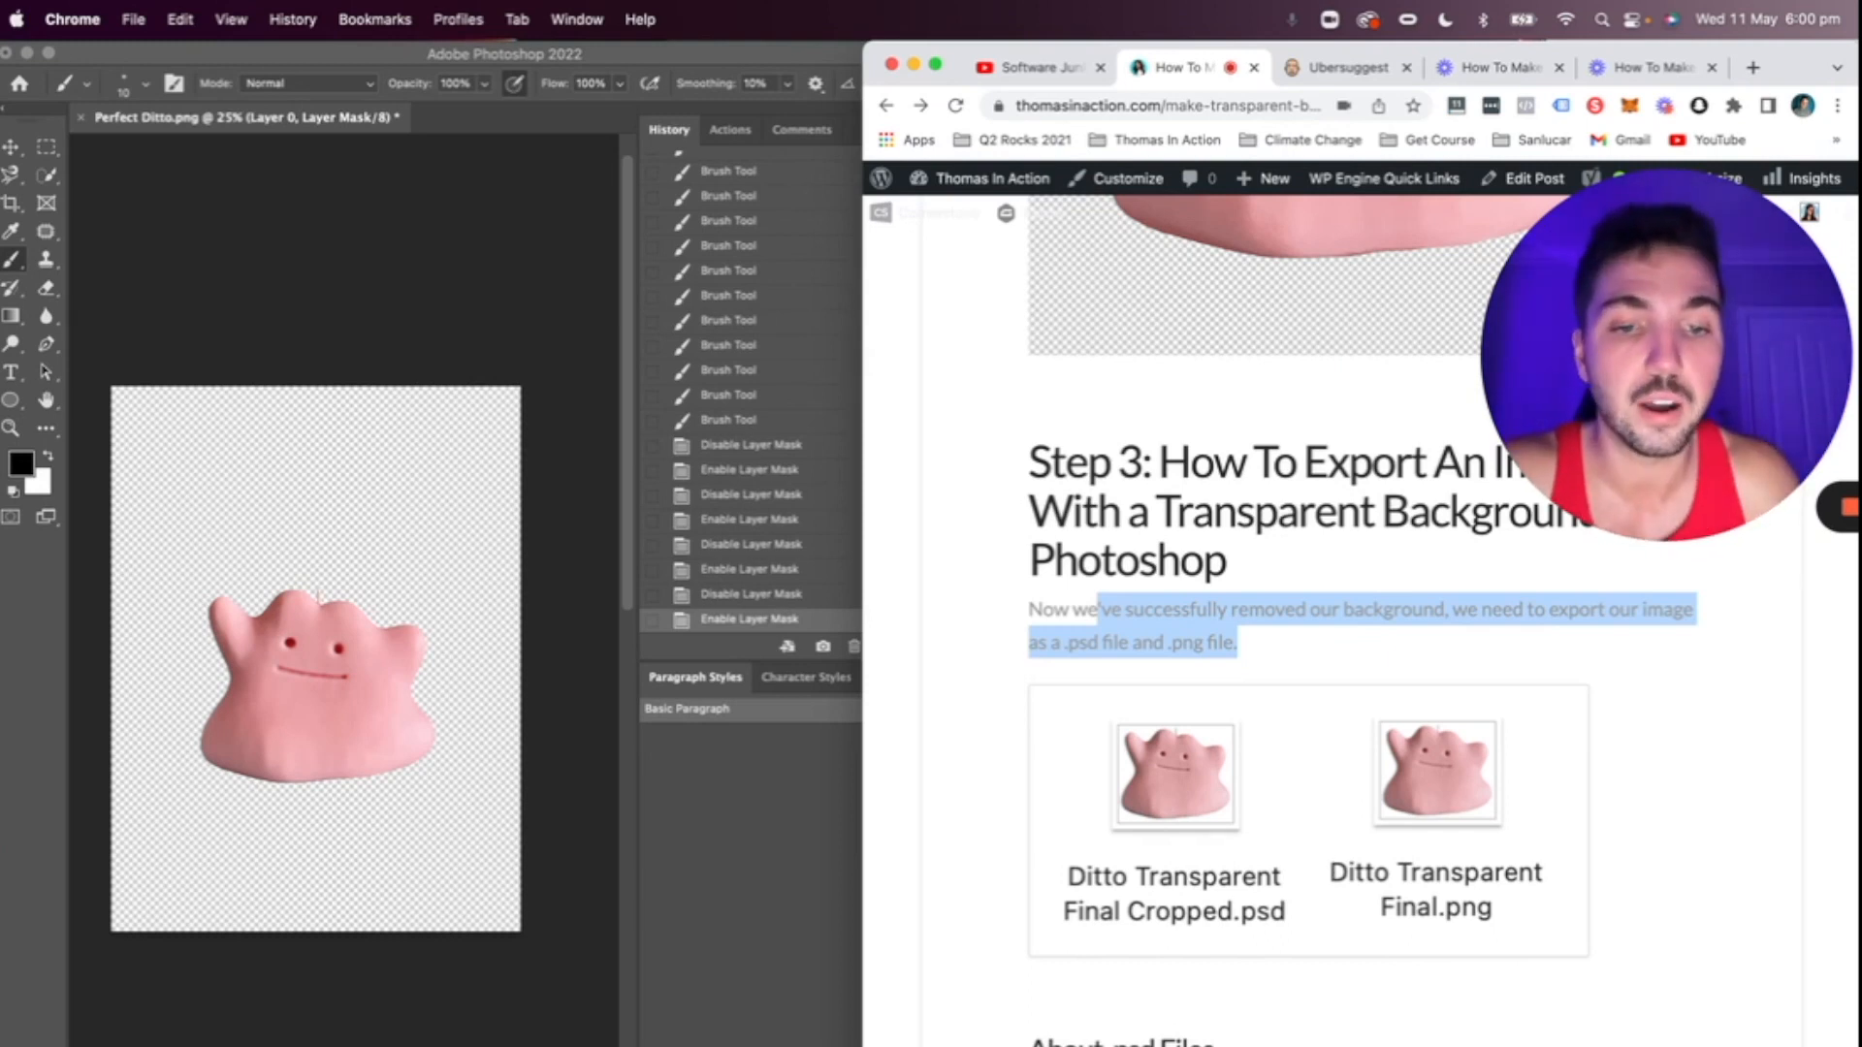
scroll(1317, 866, down, 12)
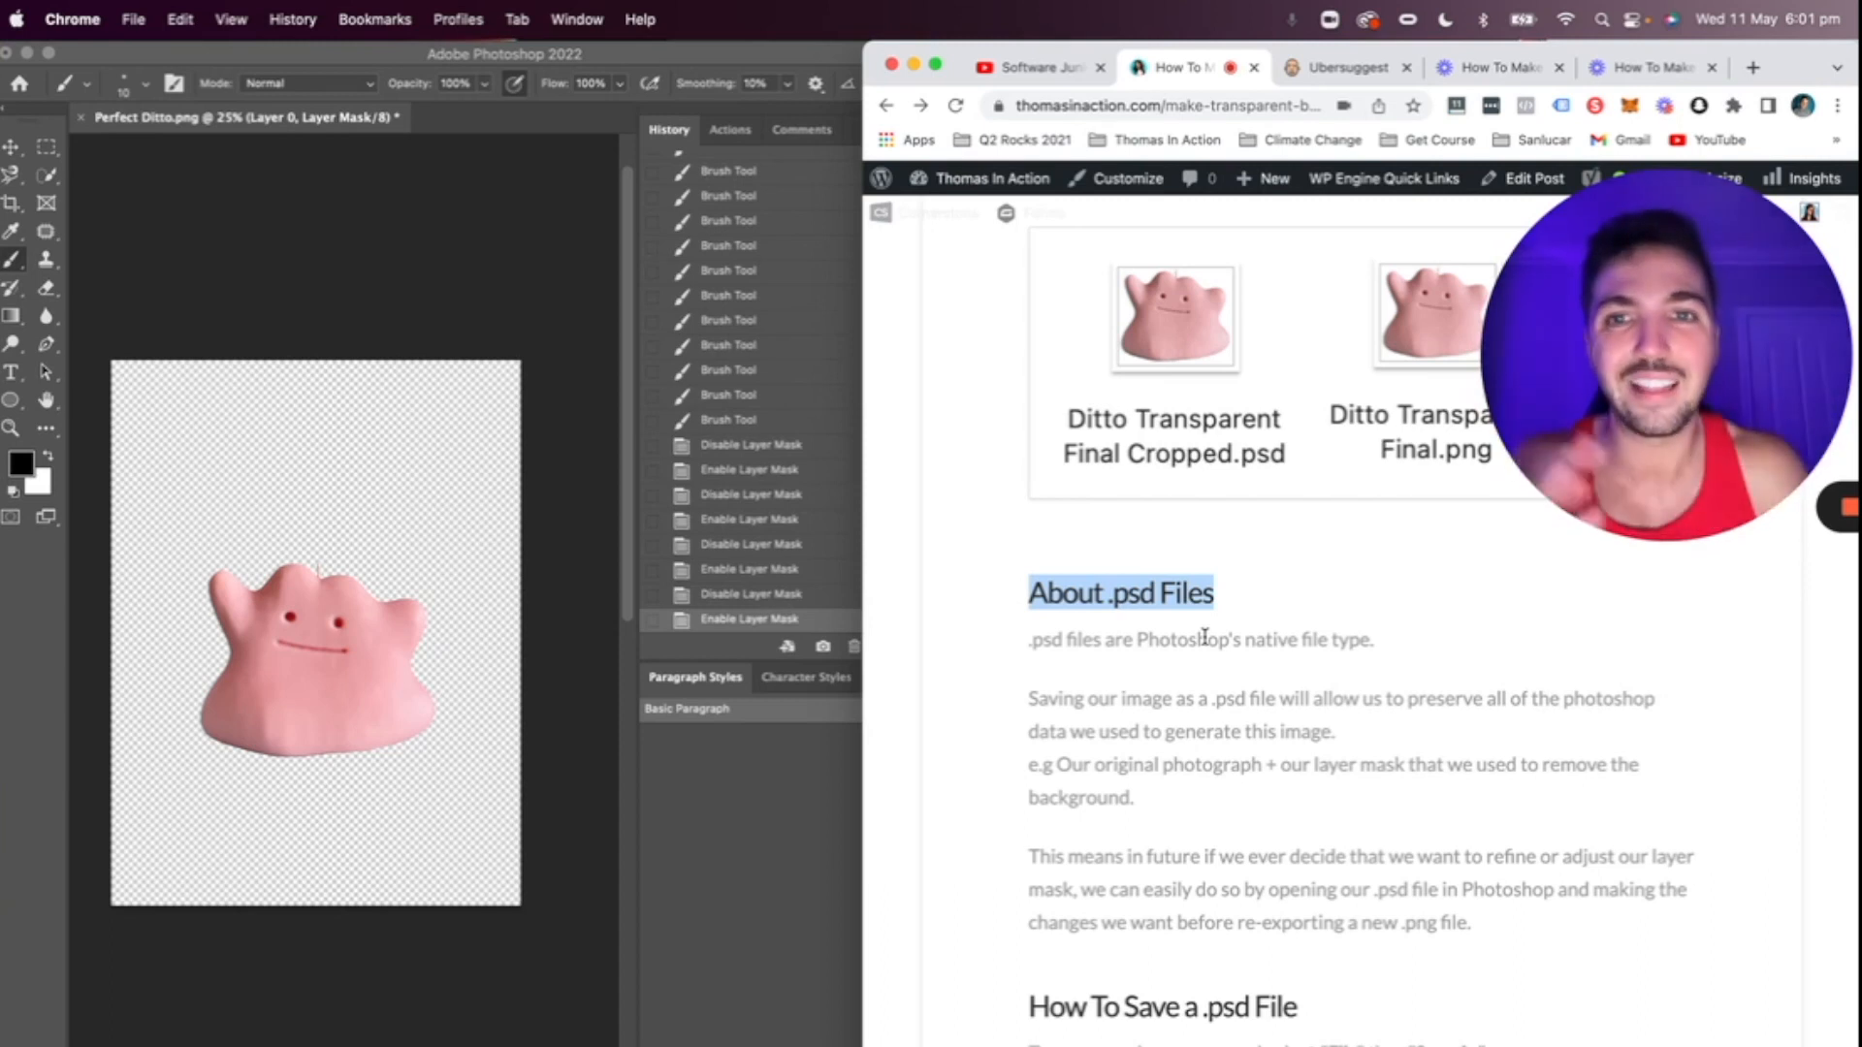
- Switch to Photoshop and widen its window to view Layer 0 and its layer mask, and narrow the window again
click(492, 402)
drag(1024, 515, 1581, 536)
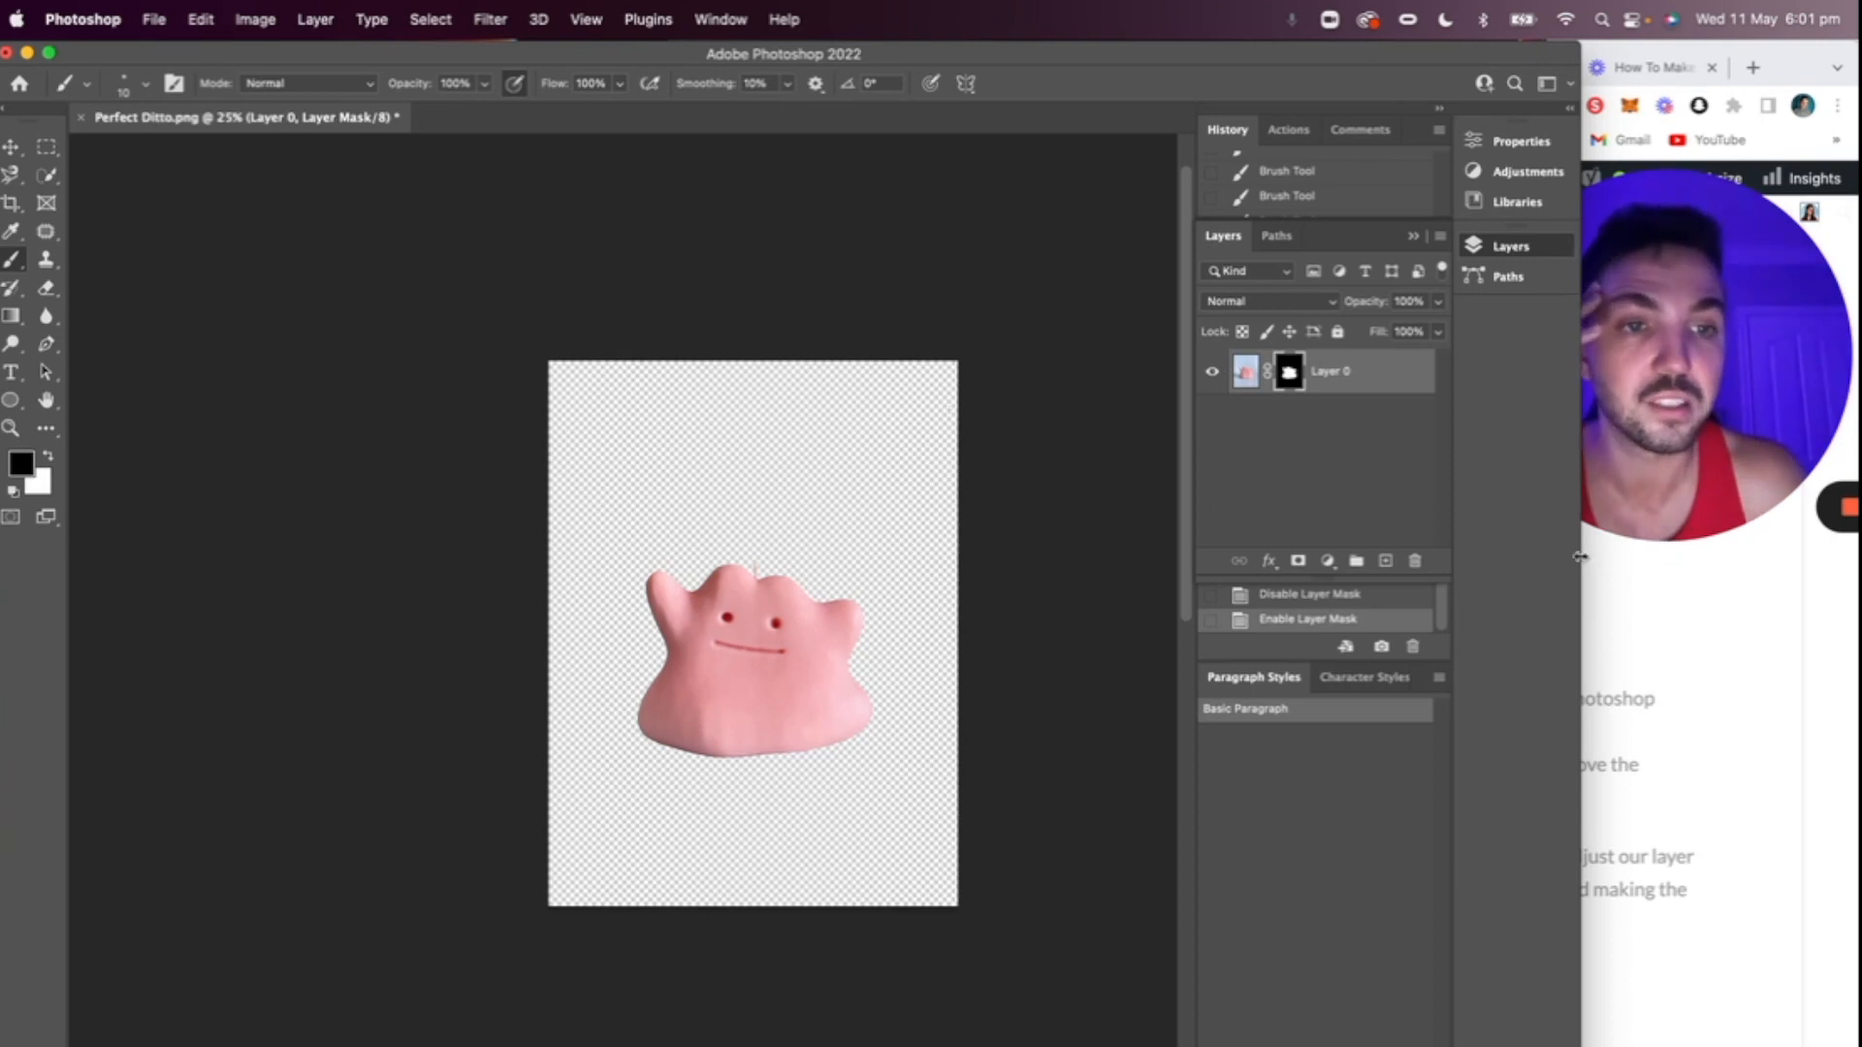
drag(1564, 556, 1135, 514)
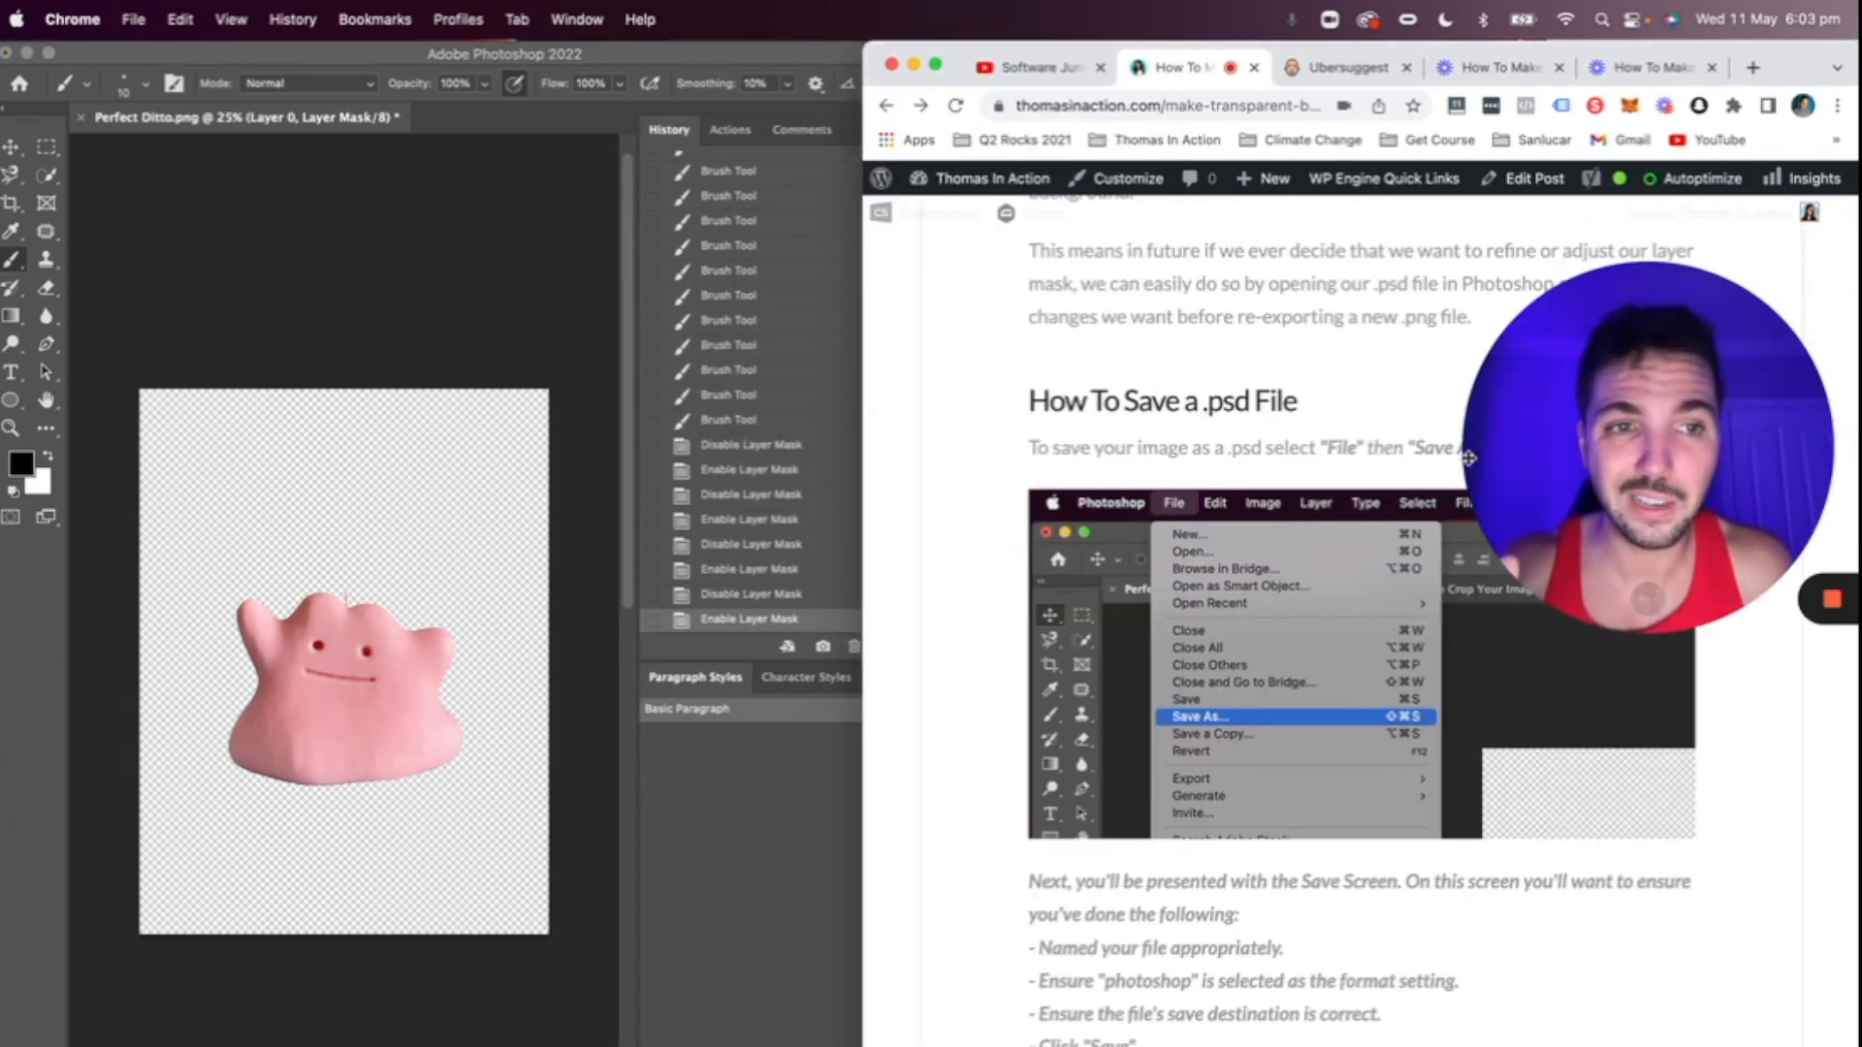
- Start saving the Photoshop image under a new name, with Ditto Transparent Background as the file name
click(433, 56)
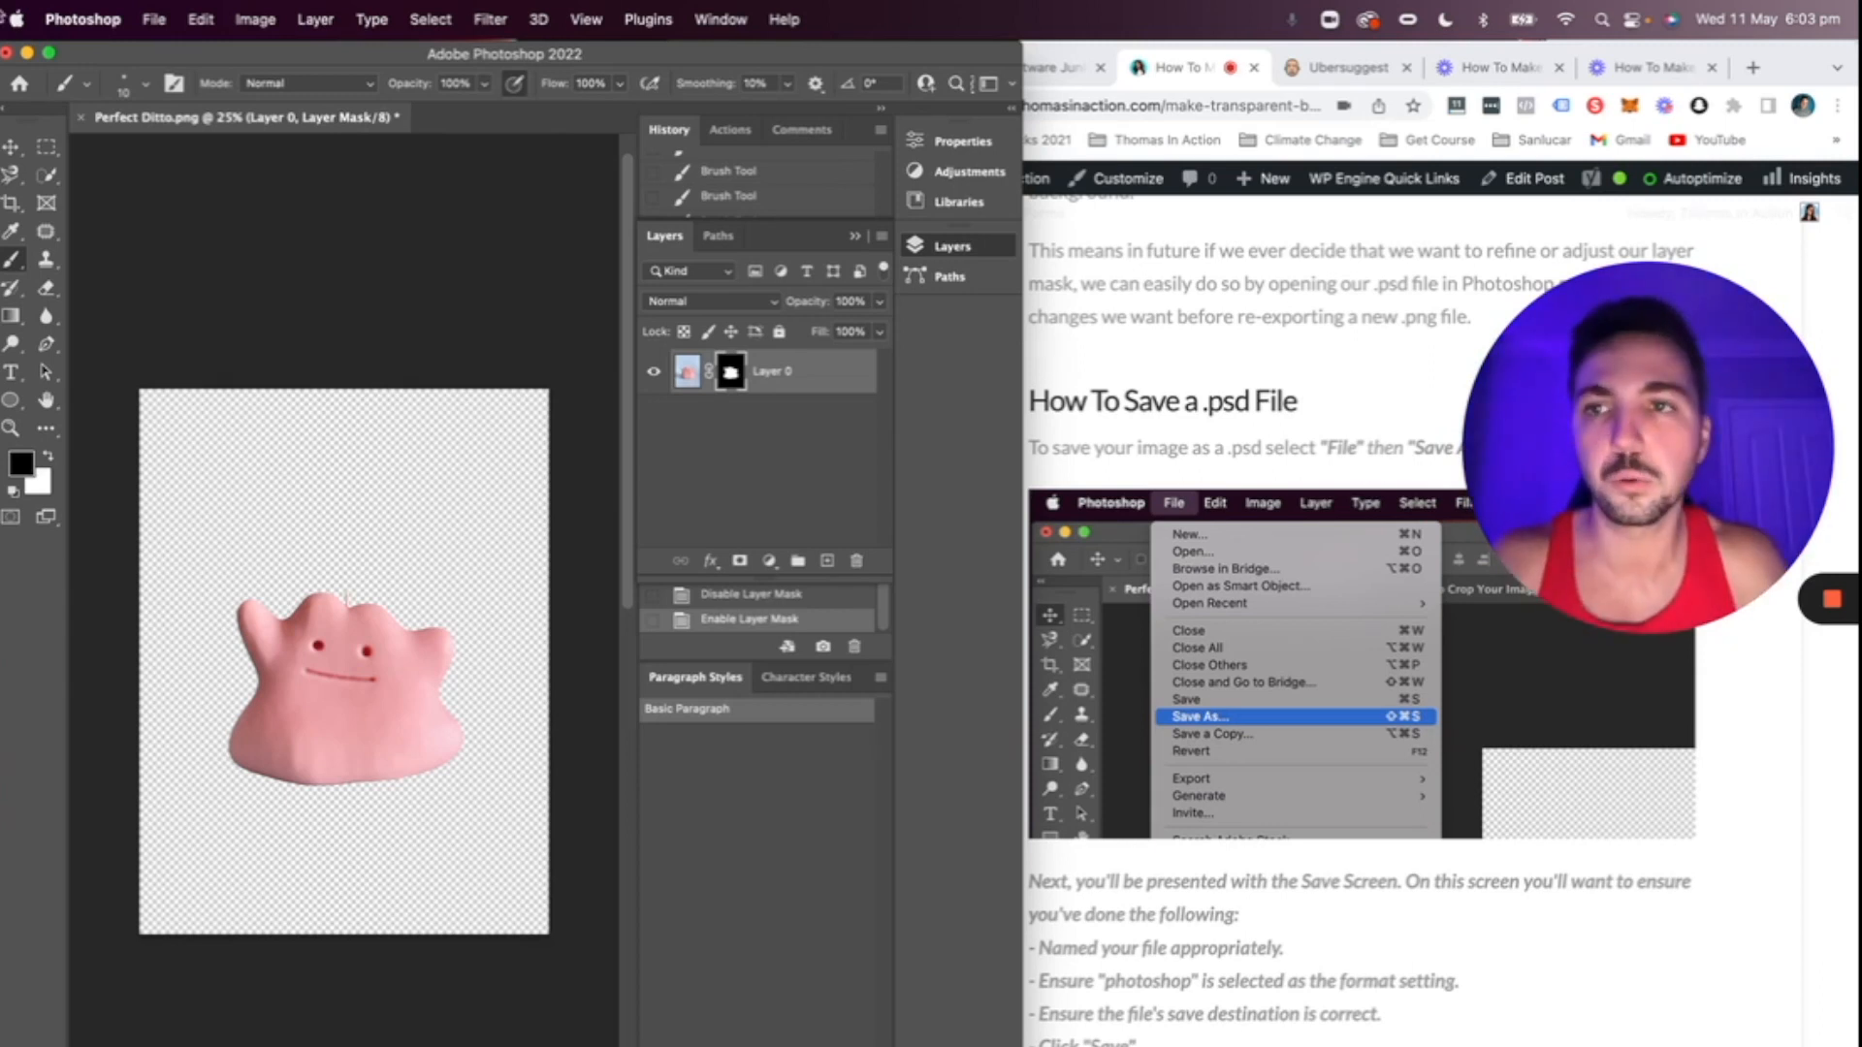
click(154, 20)
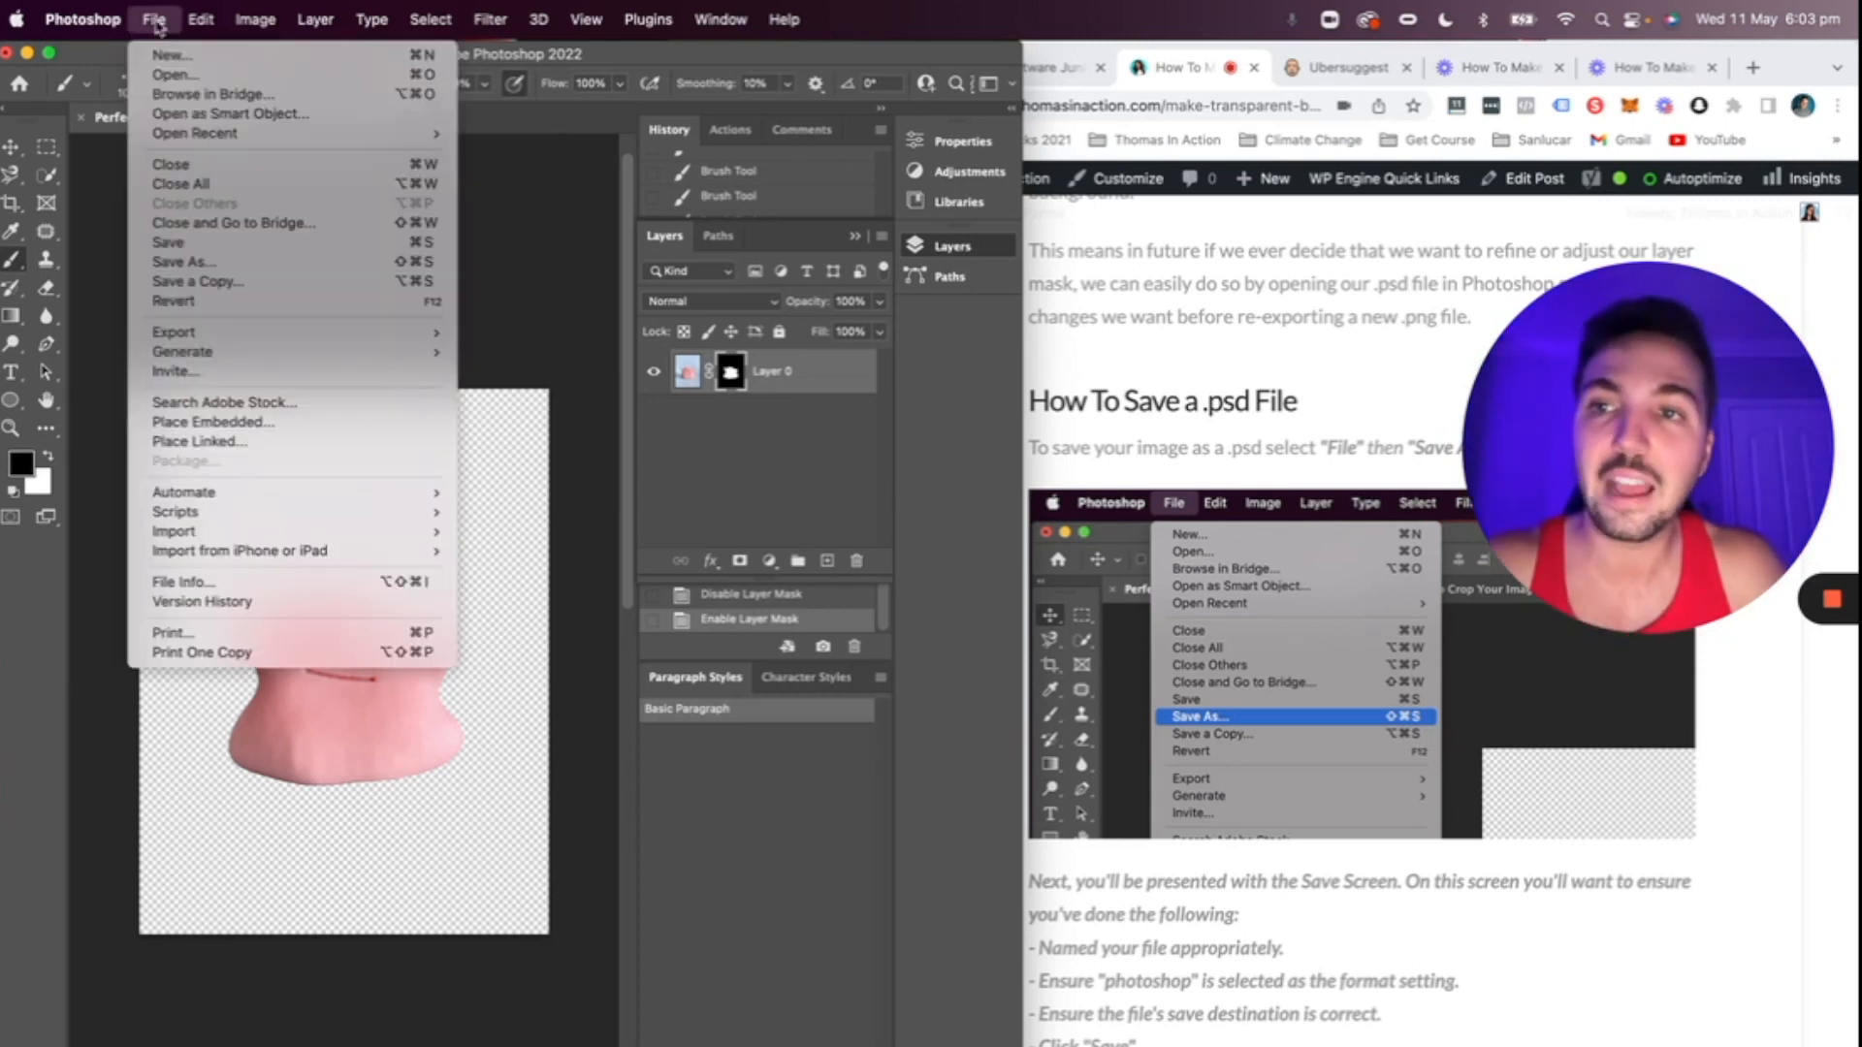
click(205, 264)
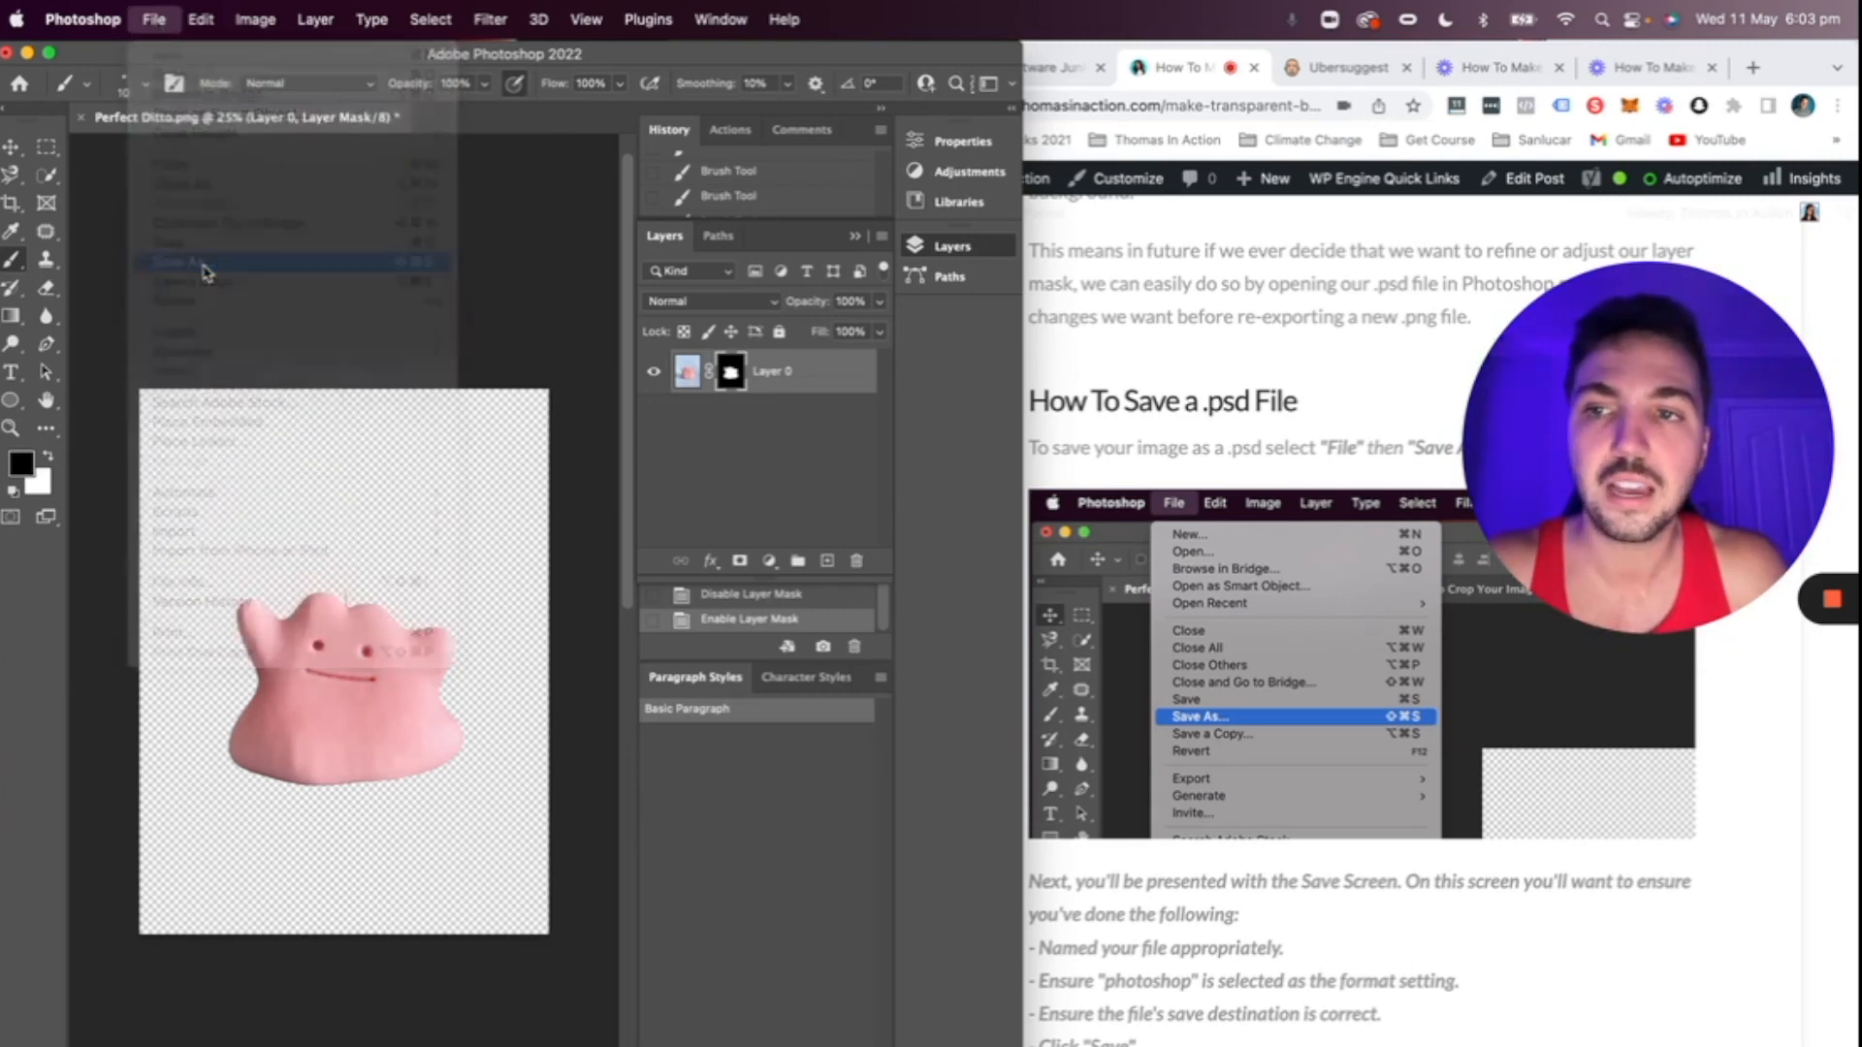
click(947, 249)
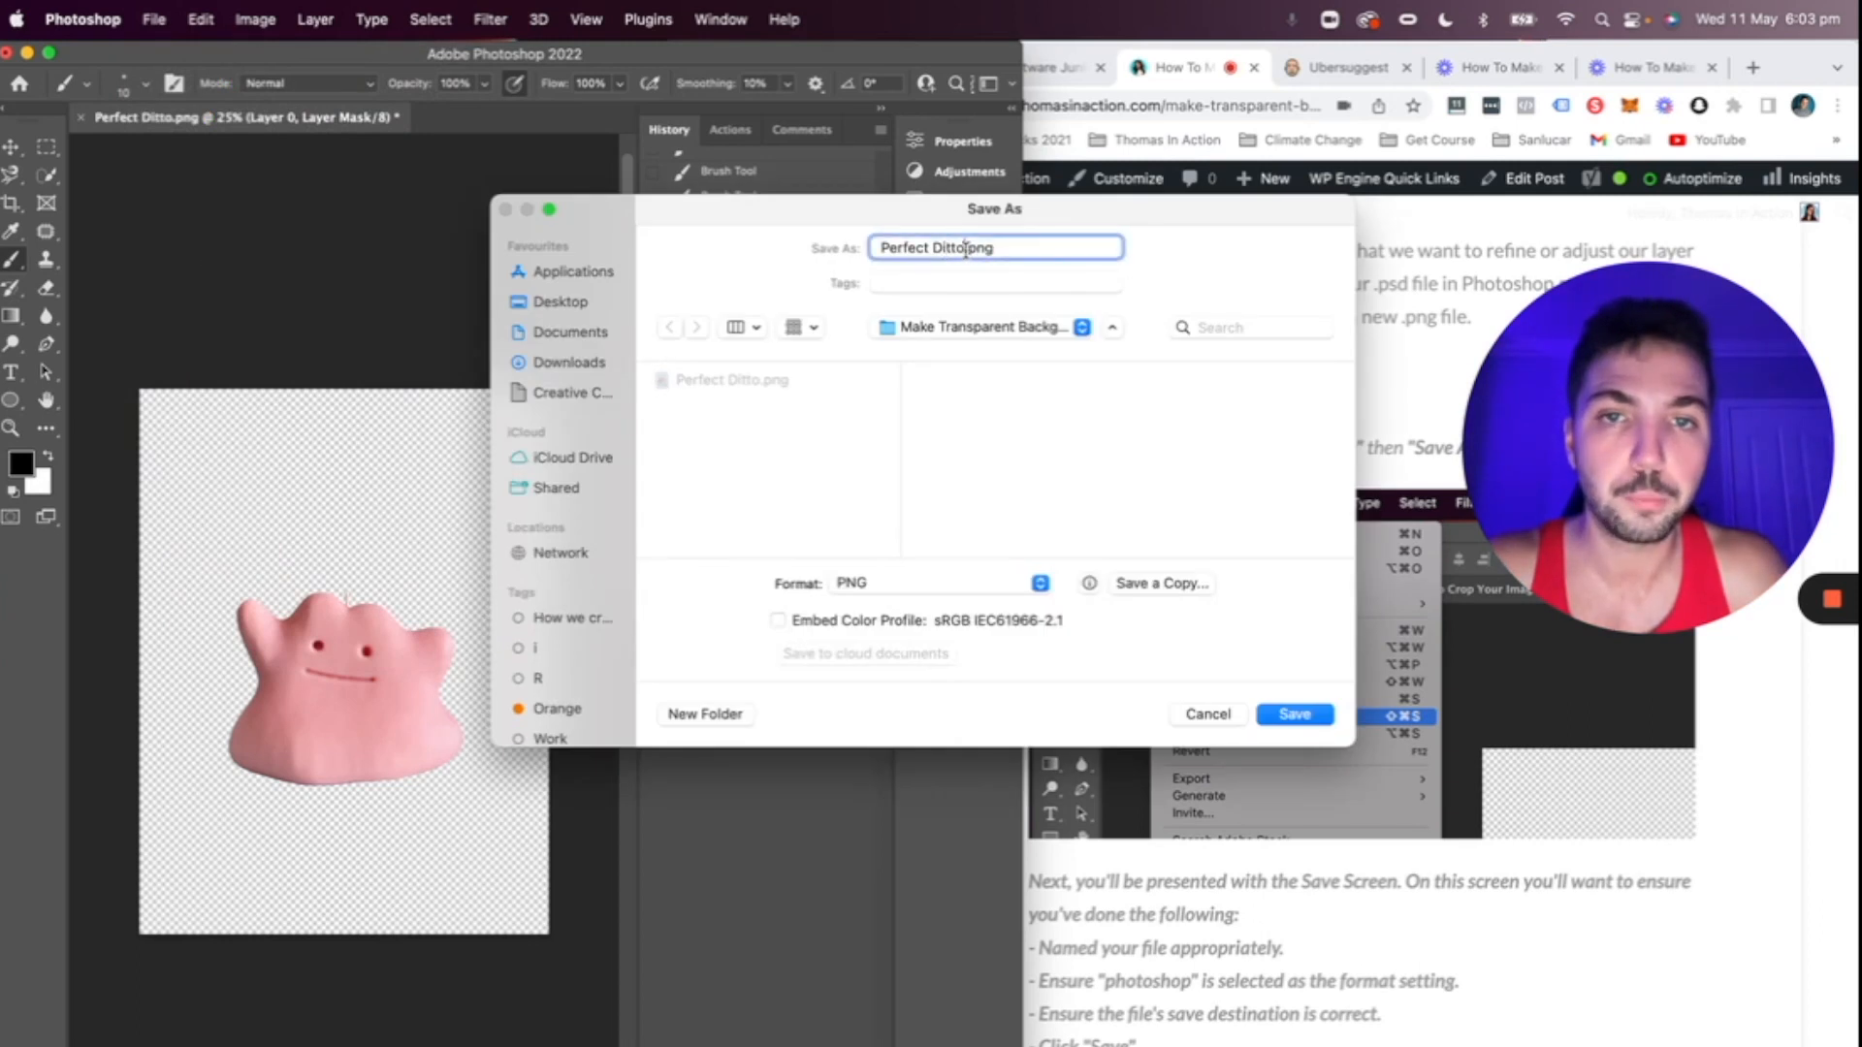
drag(968, 249, 826, 250)
text(Ditto Transp)
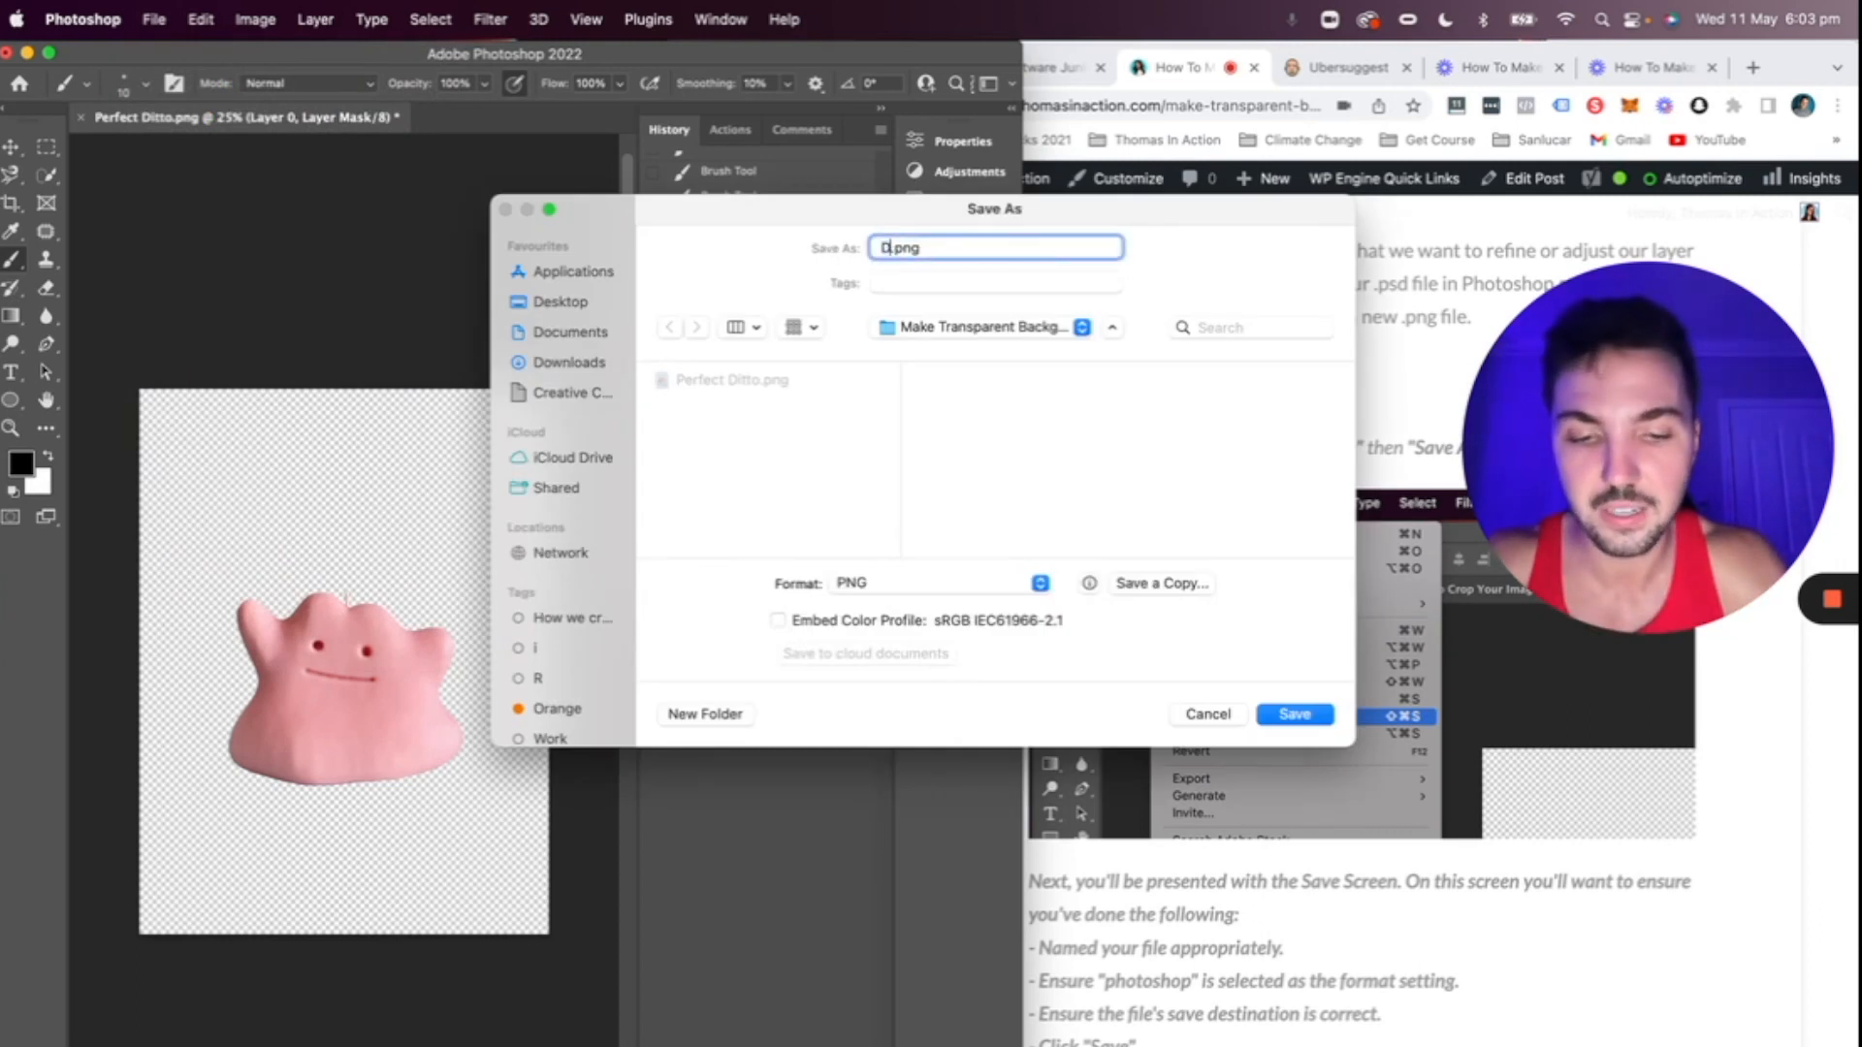
text(arent Ba)
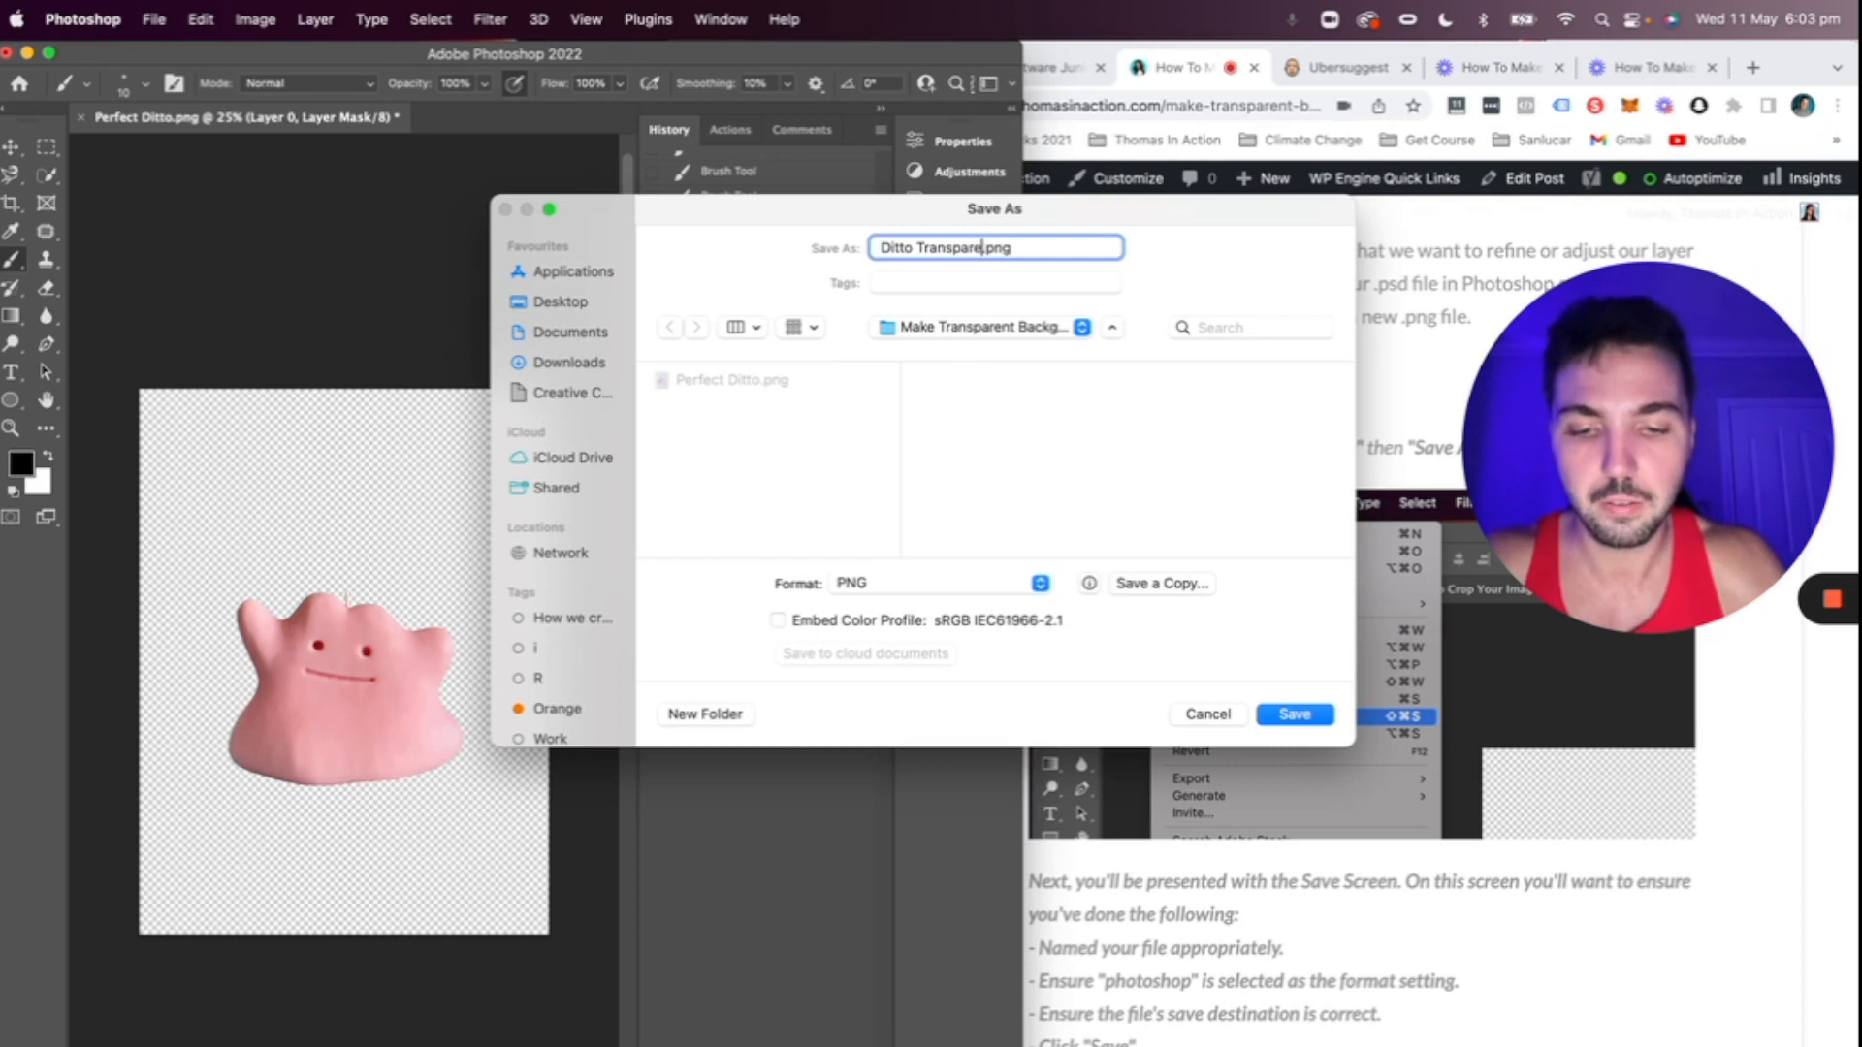
text(ckground)
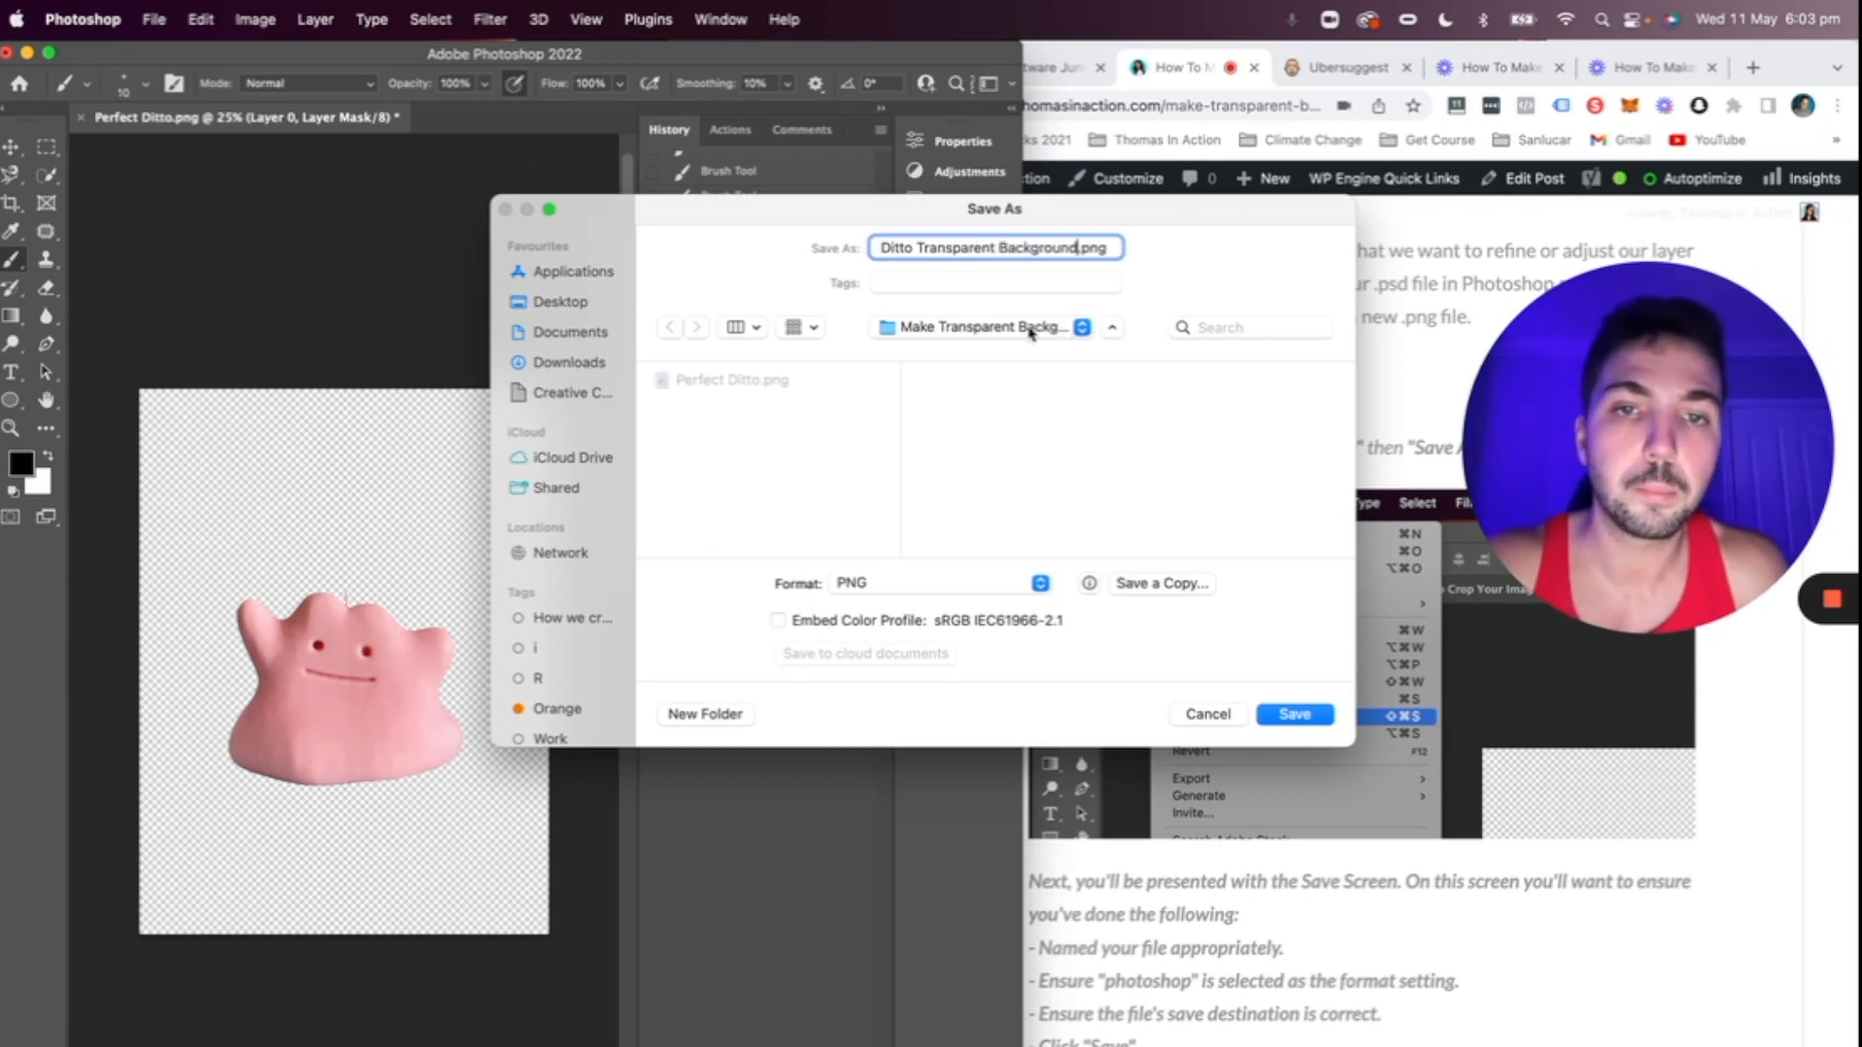
- Choose the Make Transparent Background on Photoshop folder on the Desktop as the save destination
click(1062, 329)
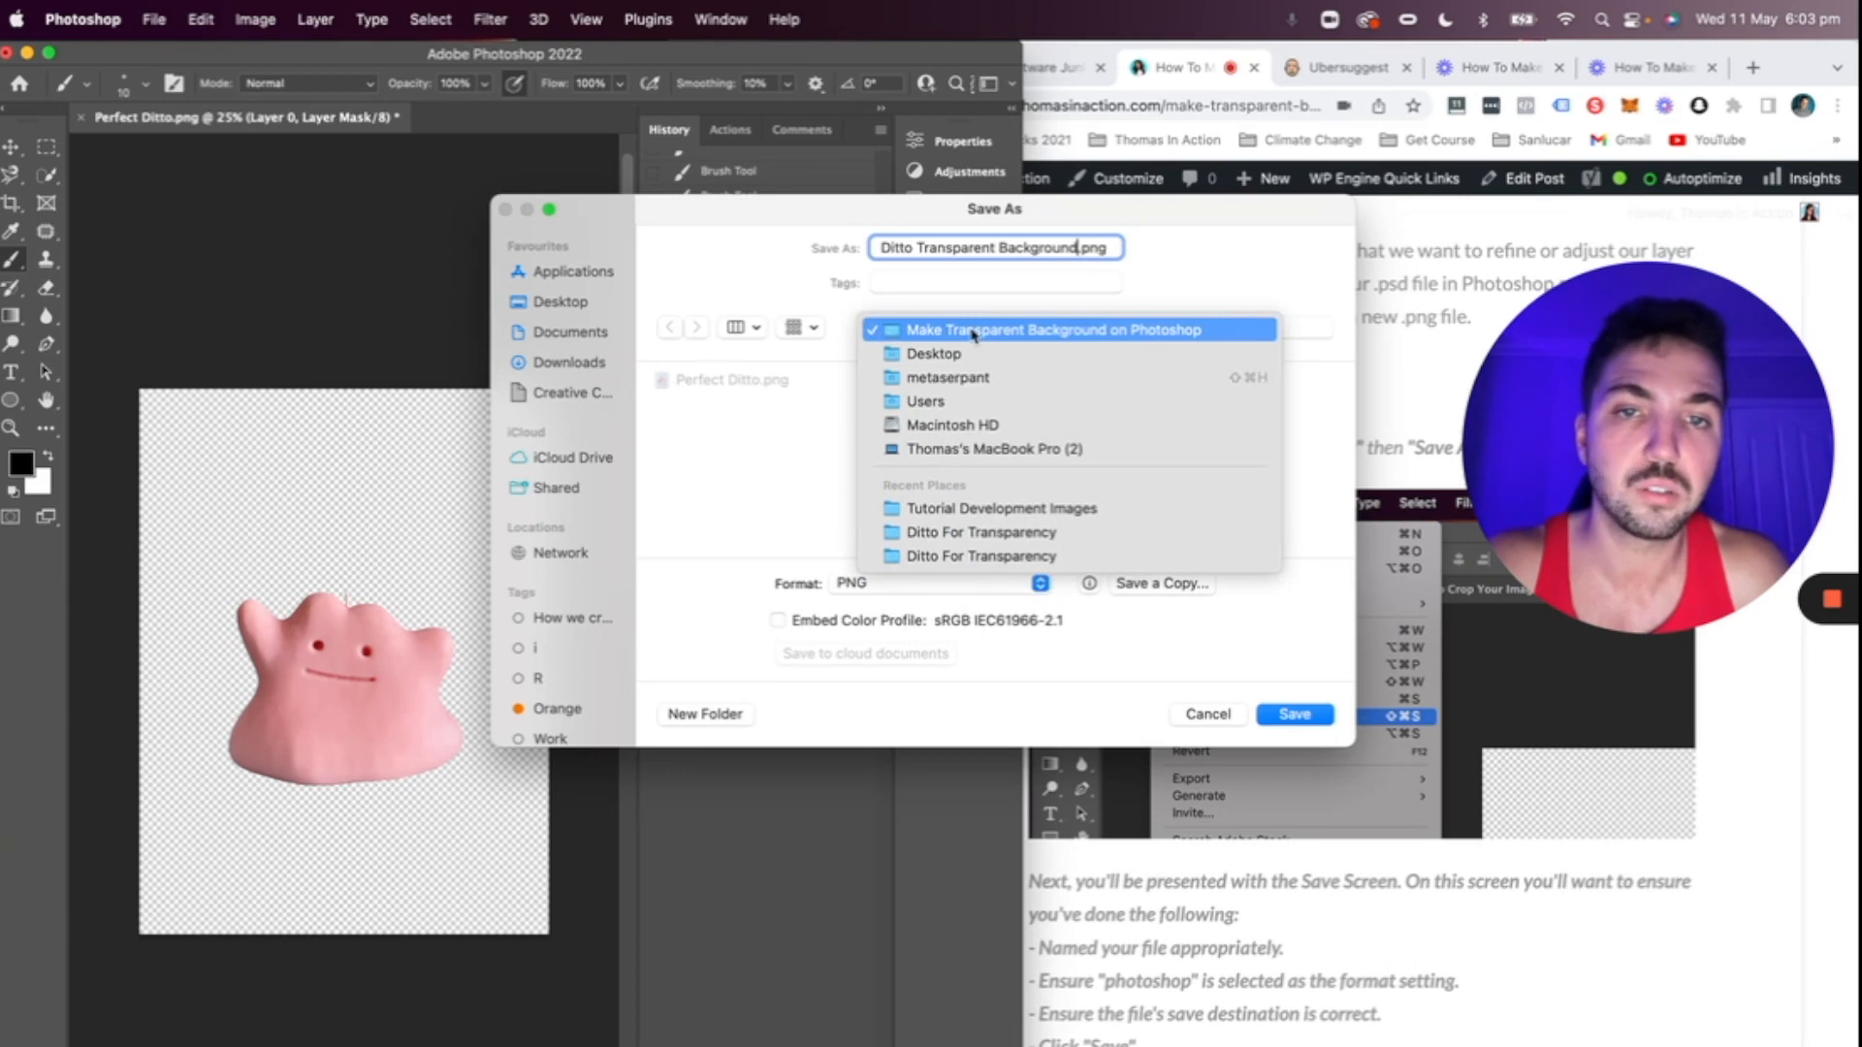
click(1233, 297)
click(1062, 330)
click(1052, 353)
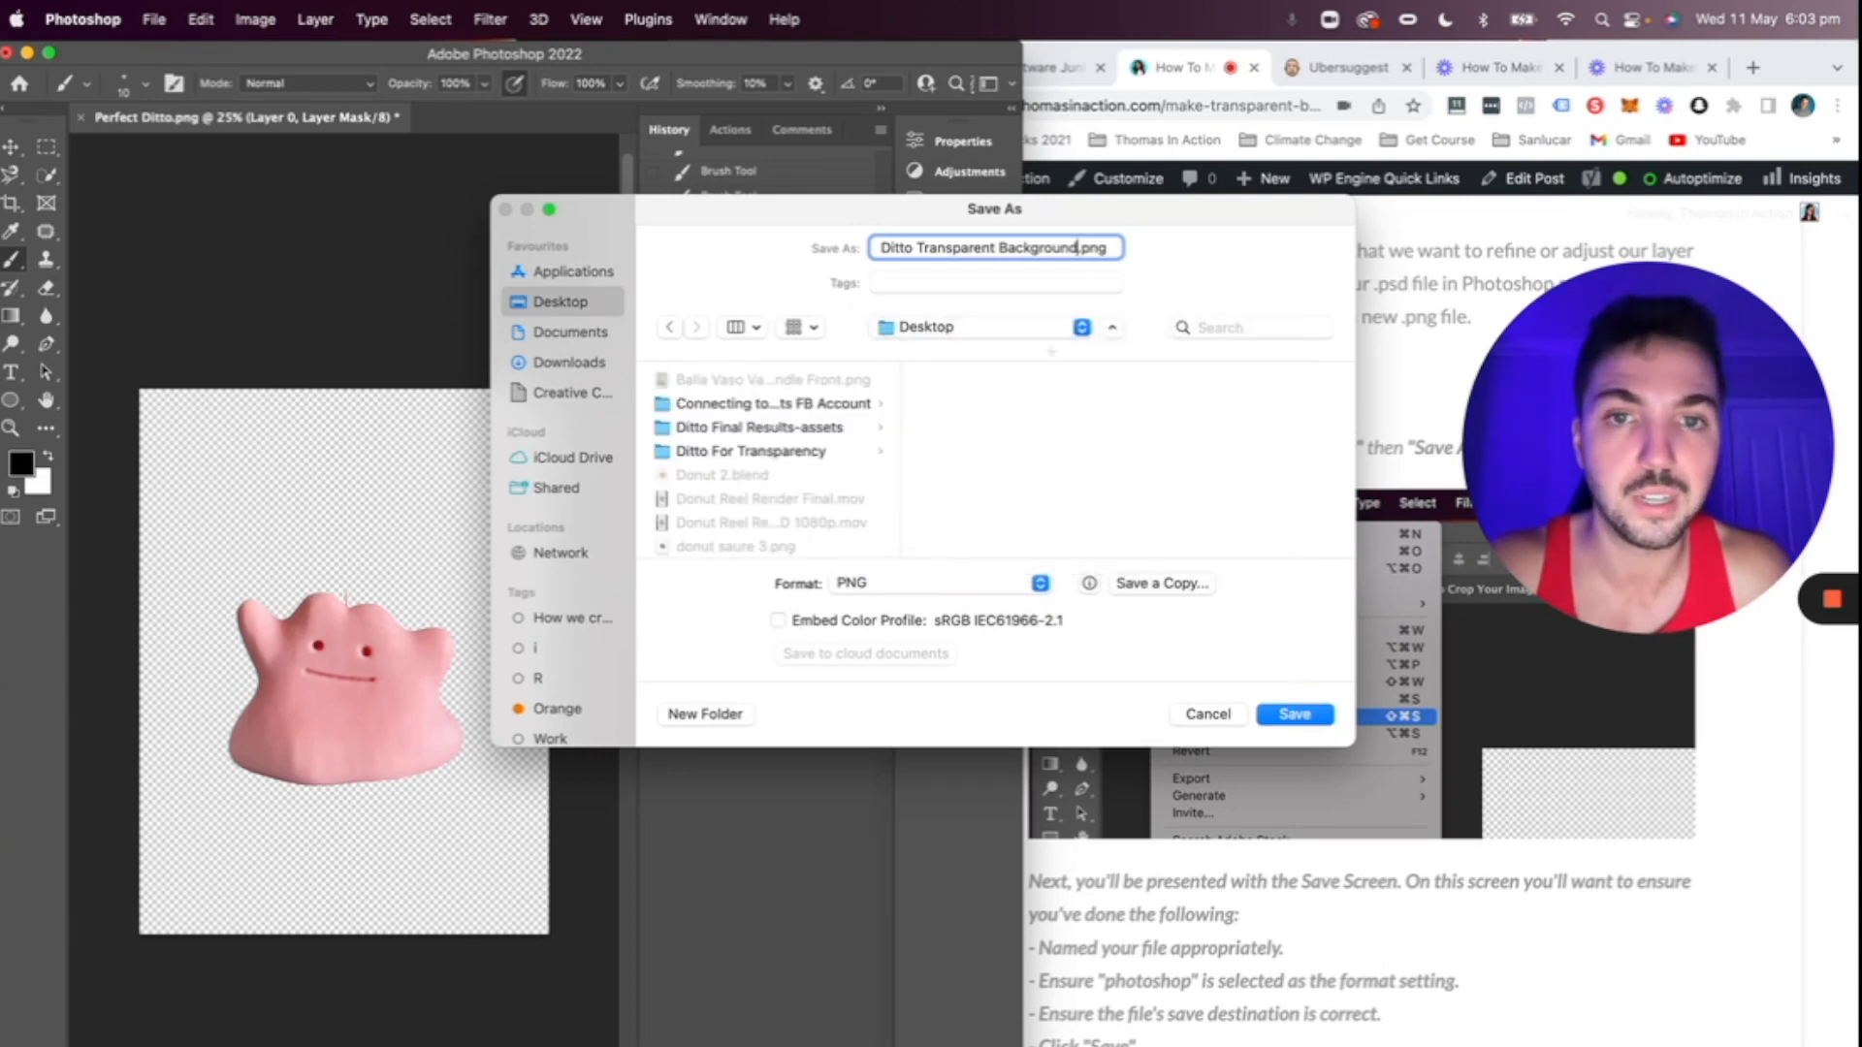
scroll(777, 460, down, 3)
scroll(777, 459, up, 3)
click(752, 452)
click(773, 404)
scroll(800, 417, down, 5)
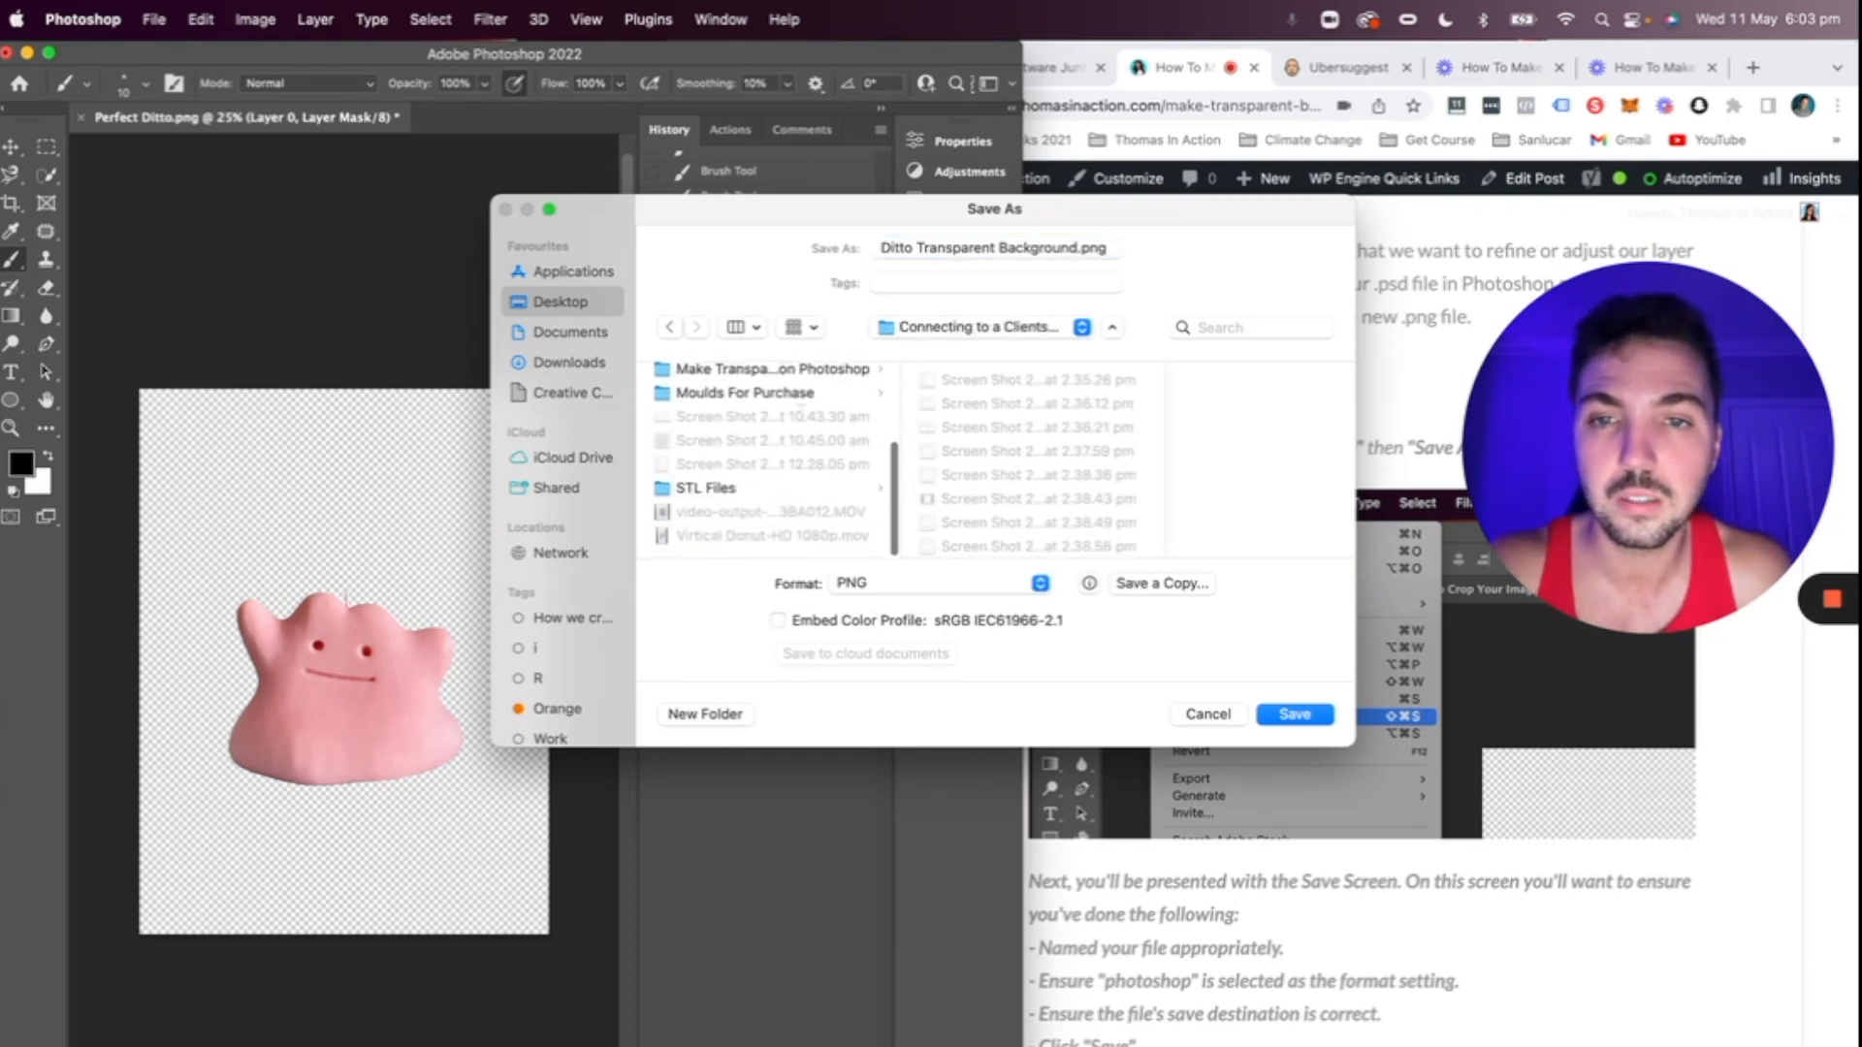
click(772, 371)
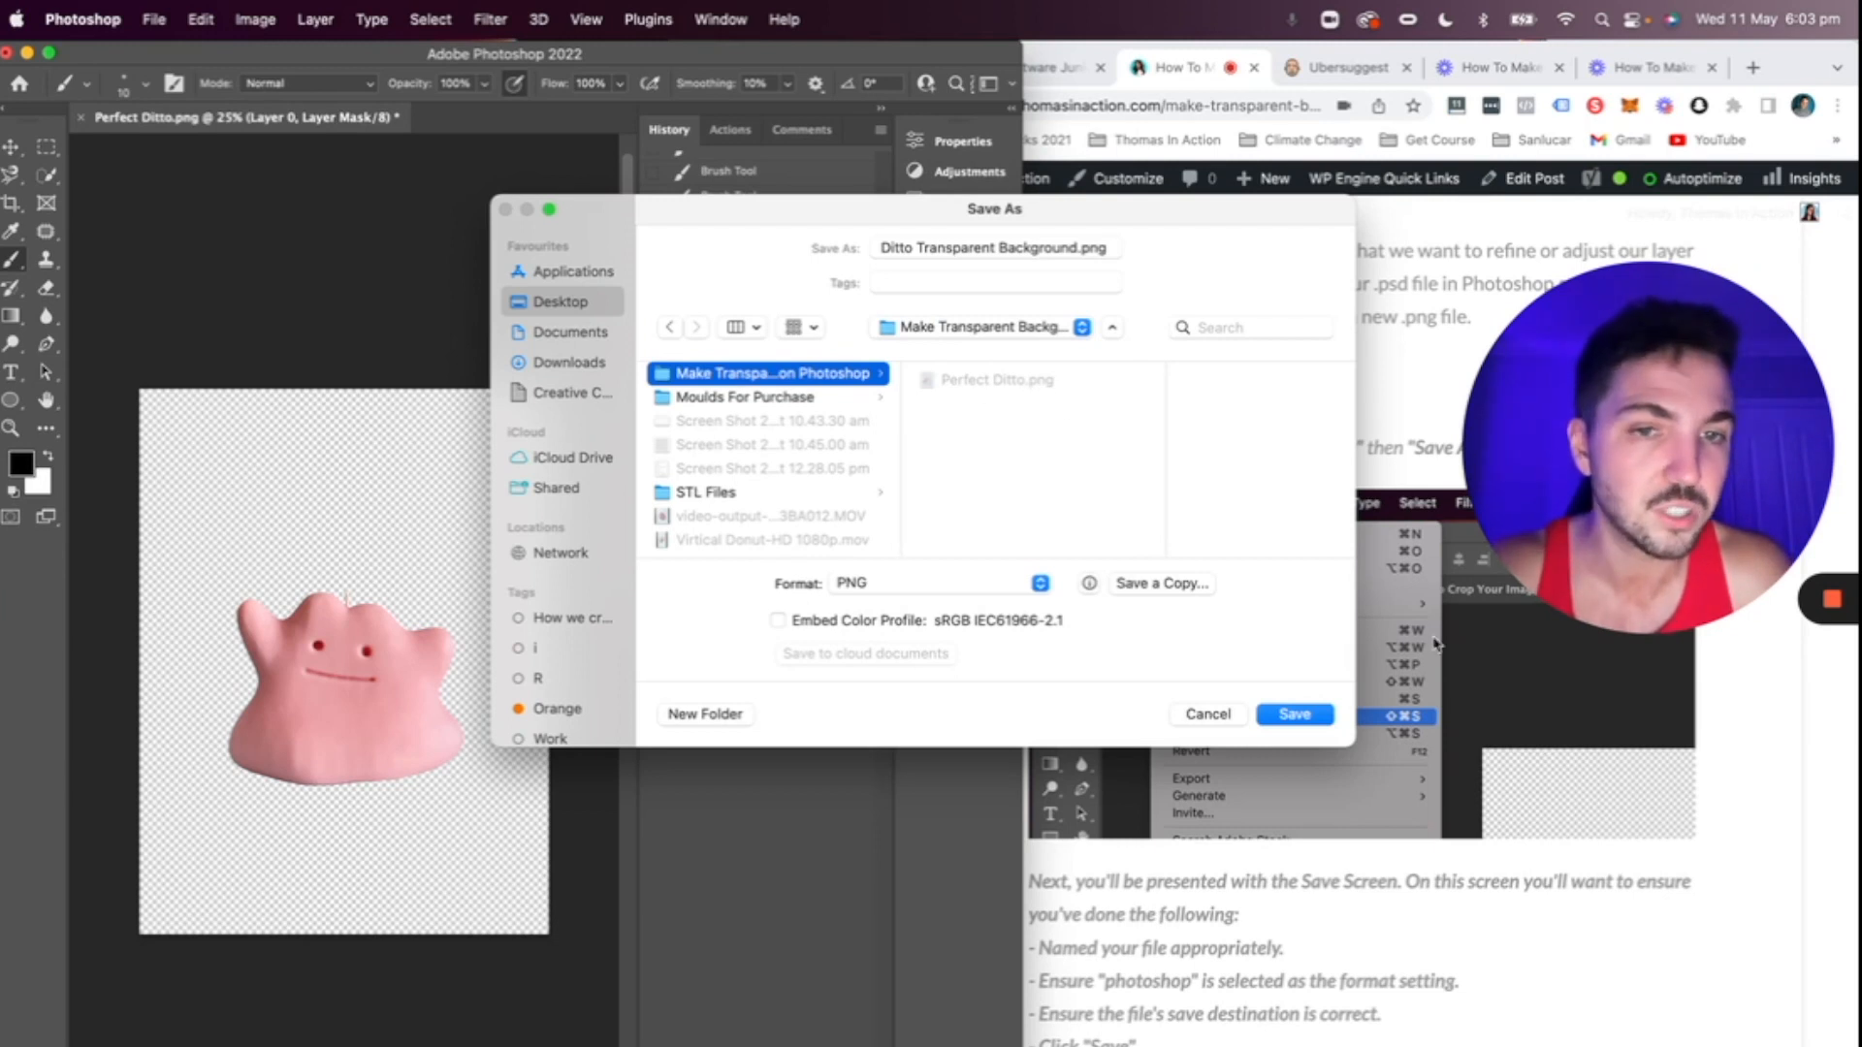
click(1043, 584)
click(905, 515)
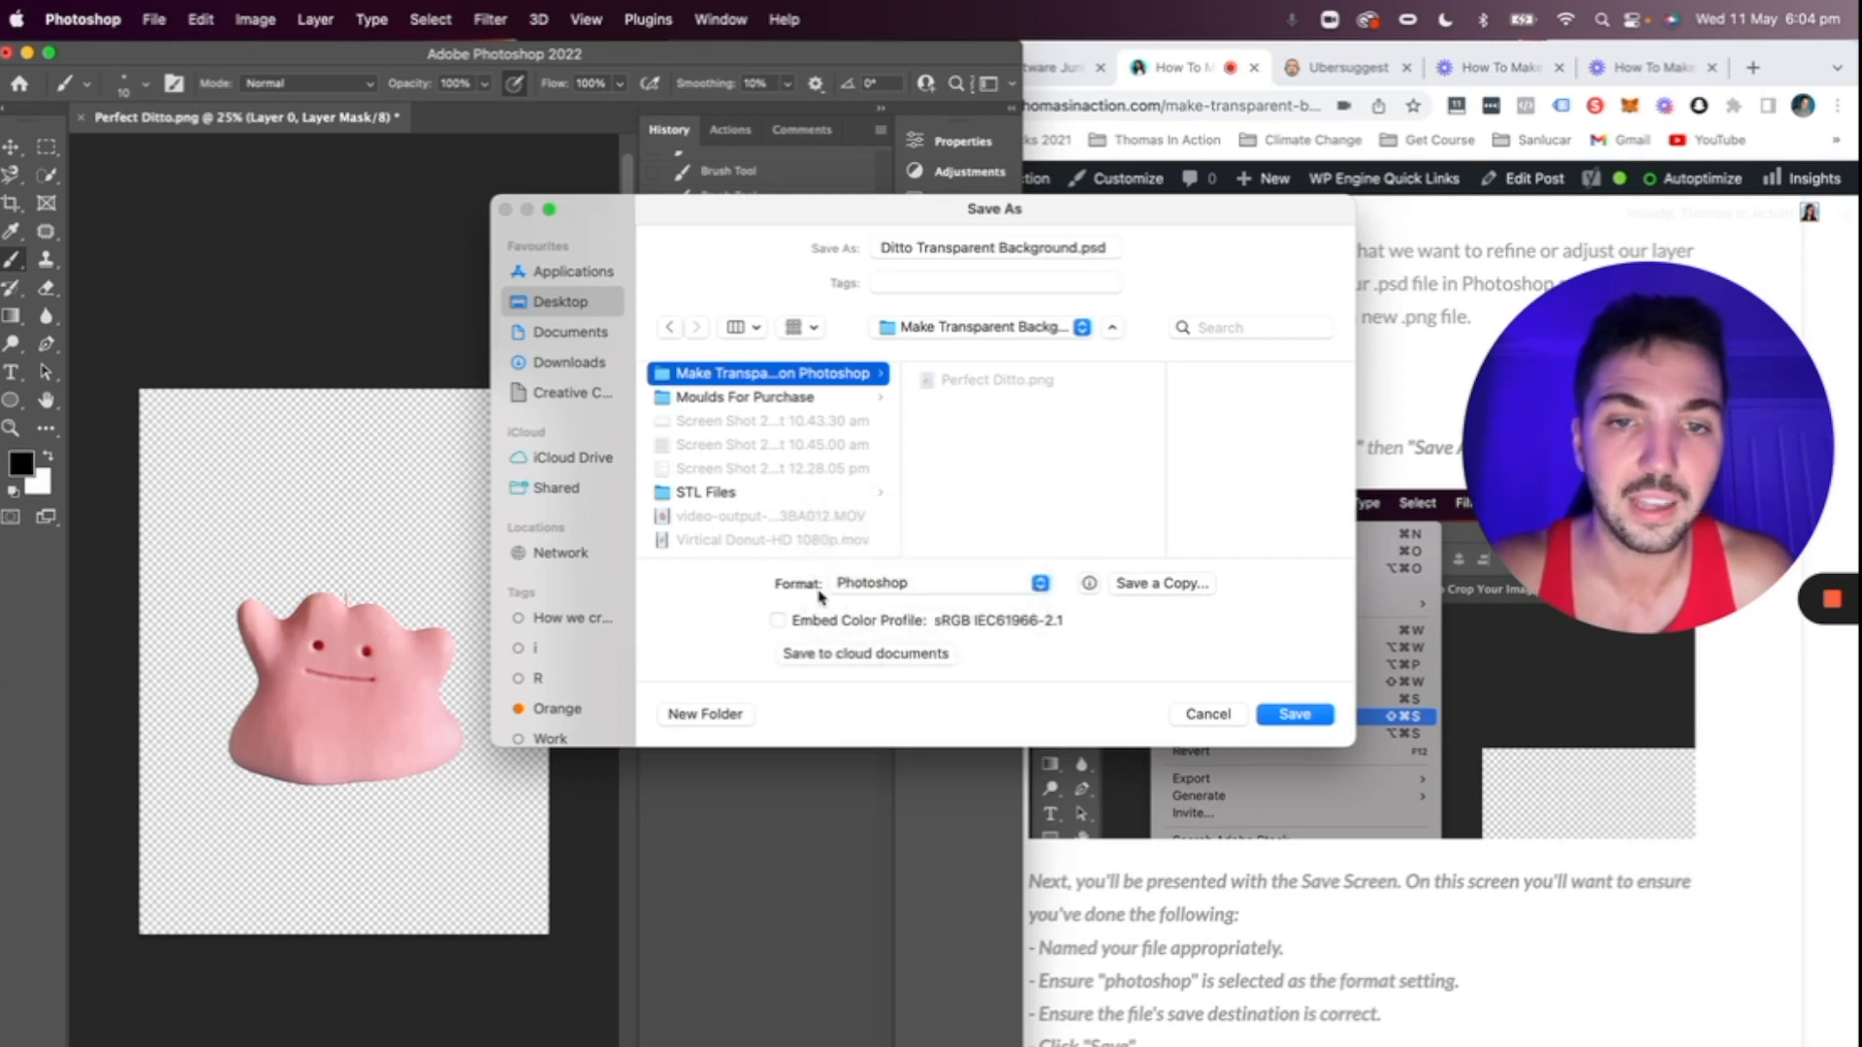
click(827, 588)
click(911, 653)
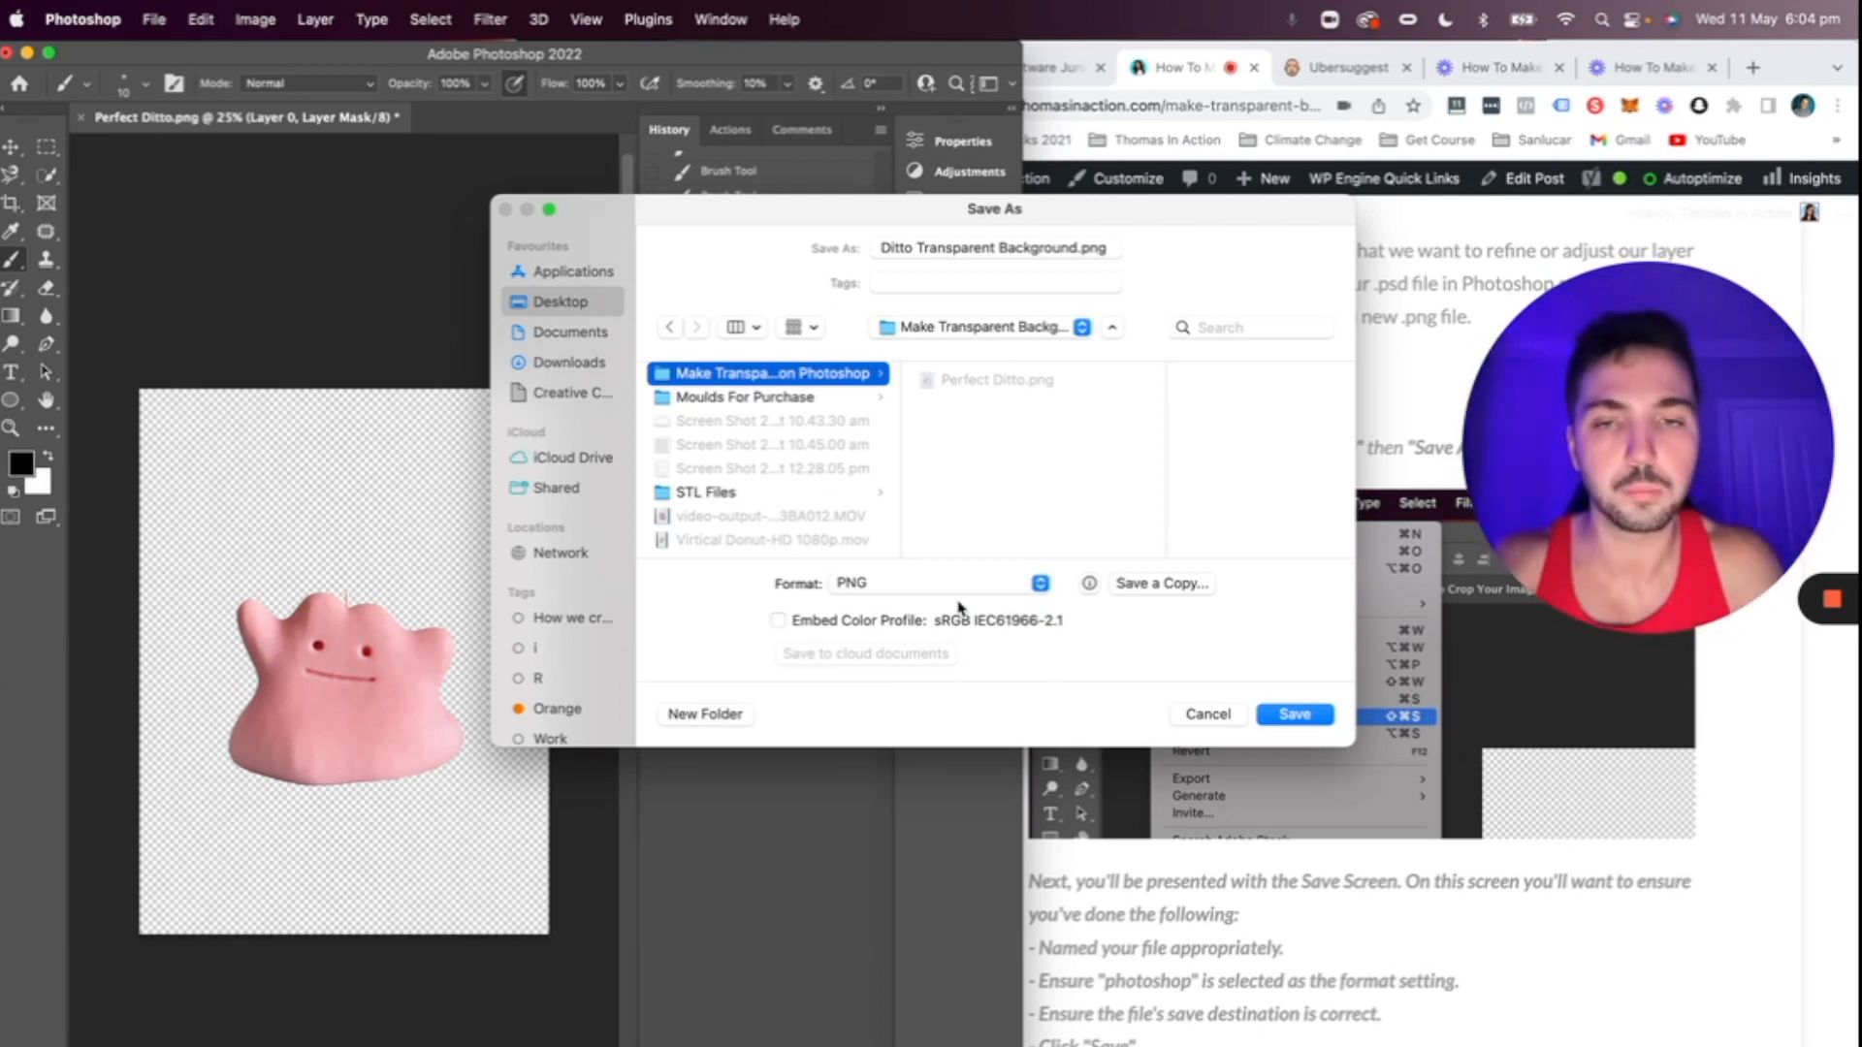
- Set the file format to Photoshop and save the .psd with Maximize Compatibility enabled
click(1002, 592)
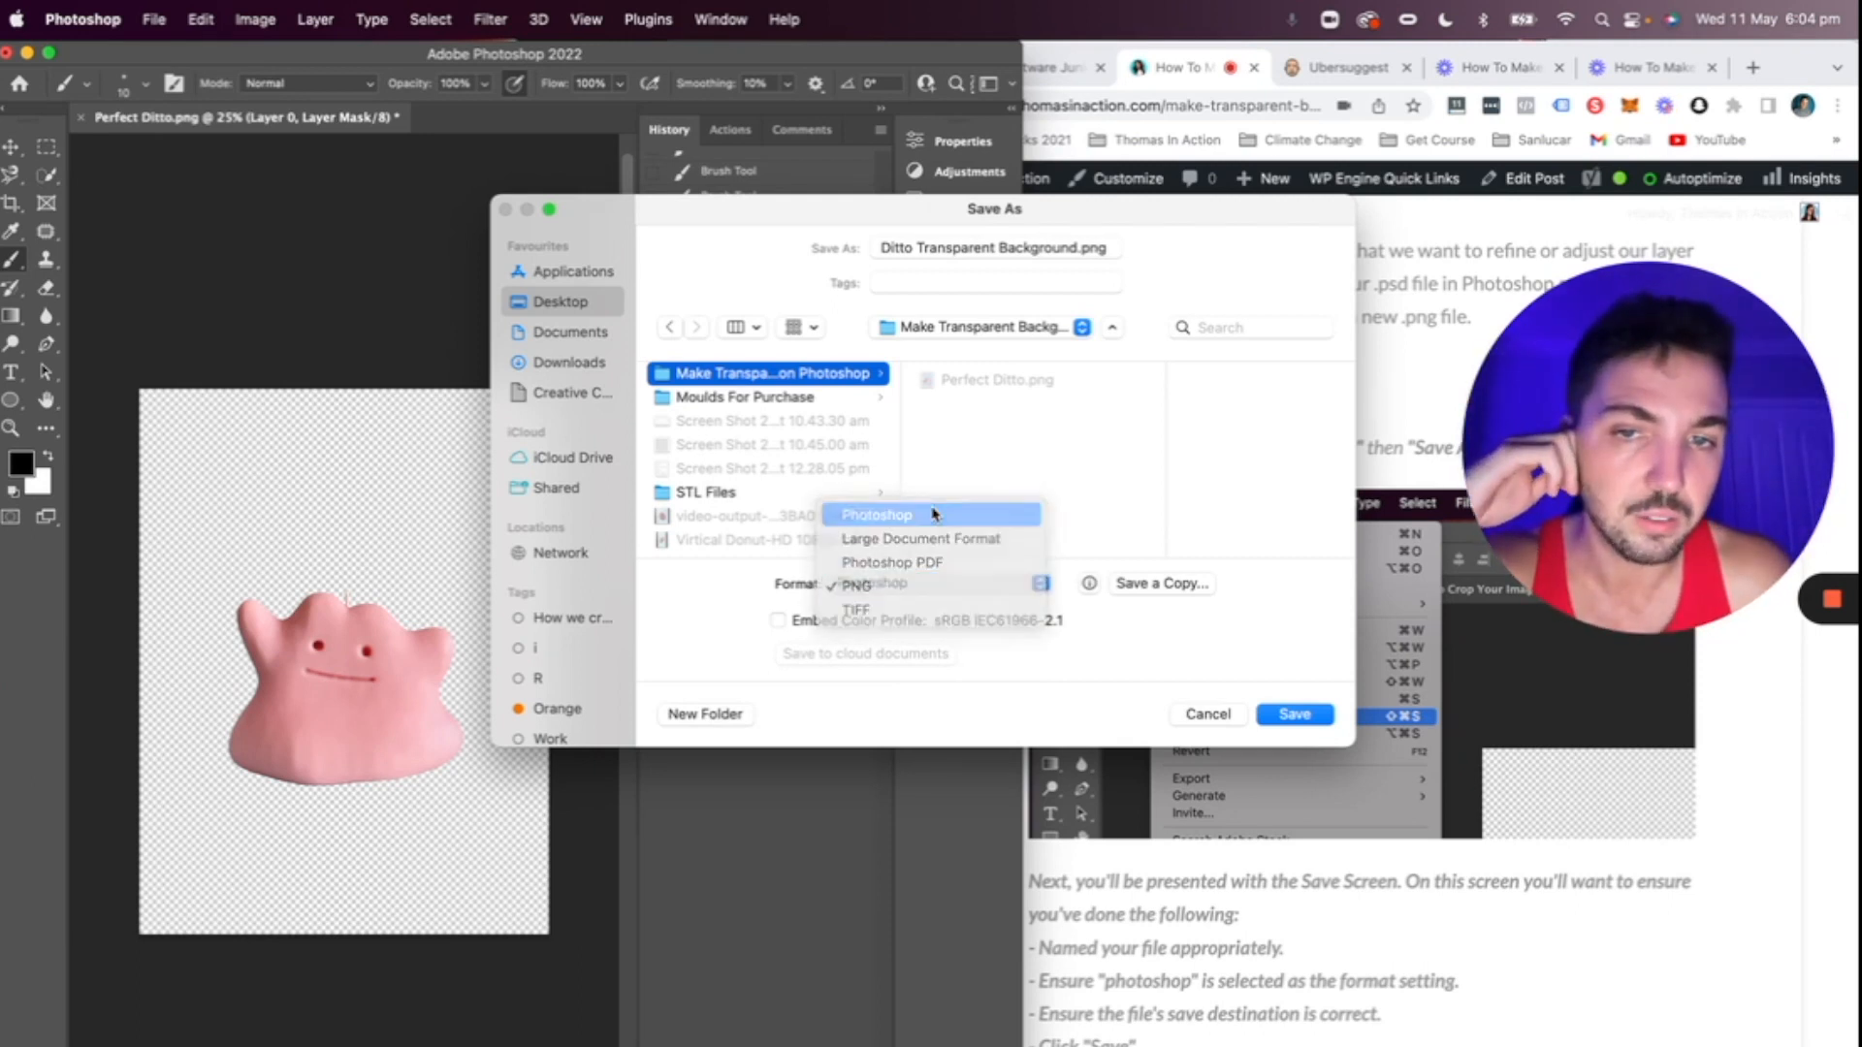
click(933, 514)
click(1292, 715)
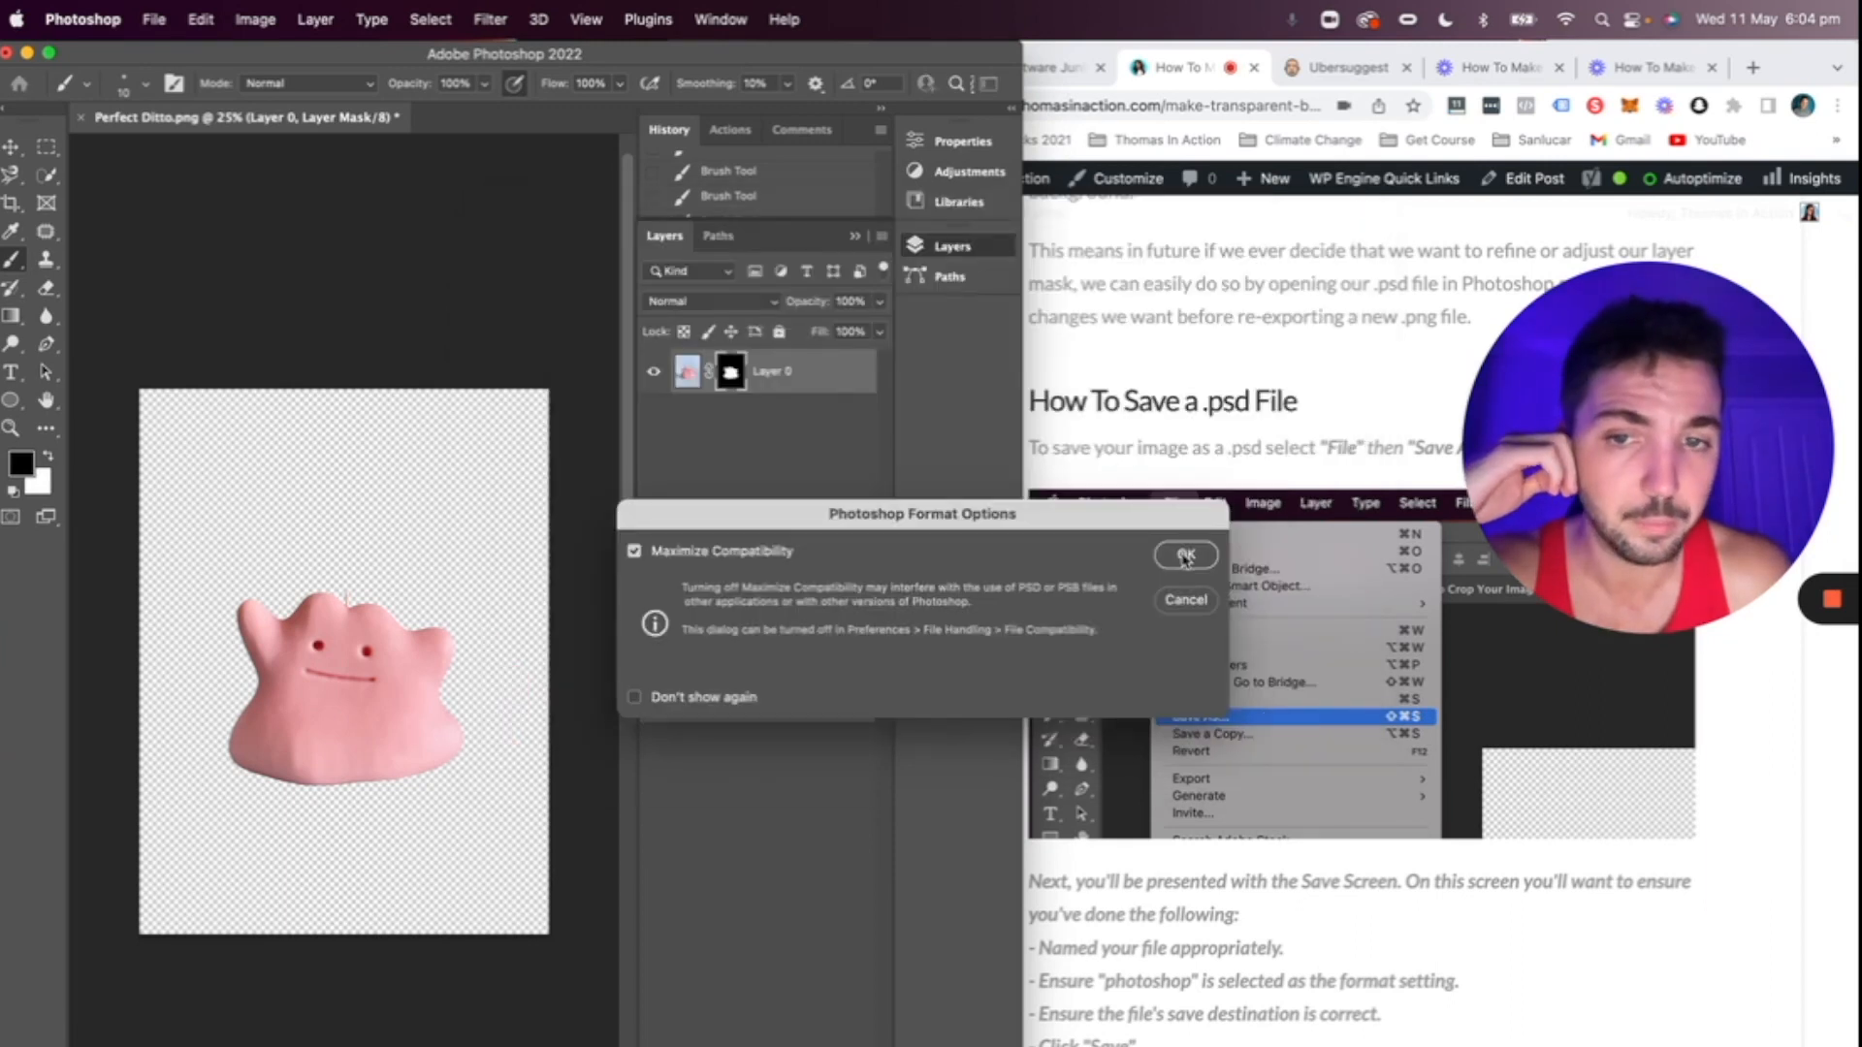
click(1185, 557)
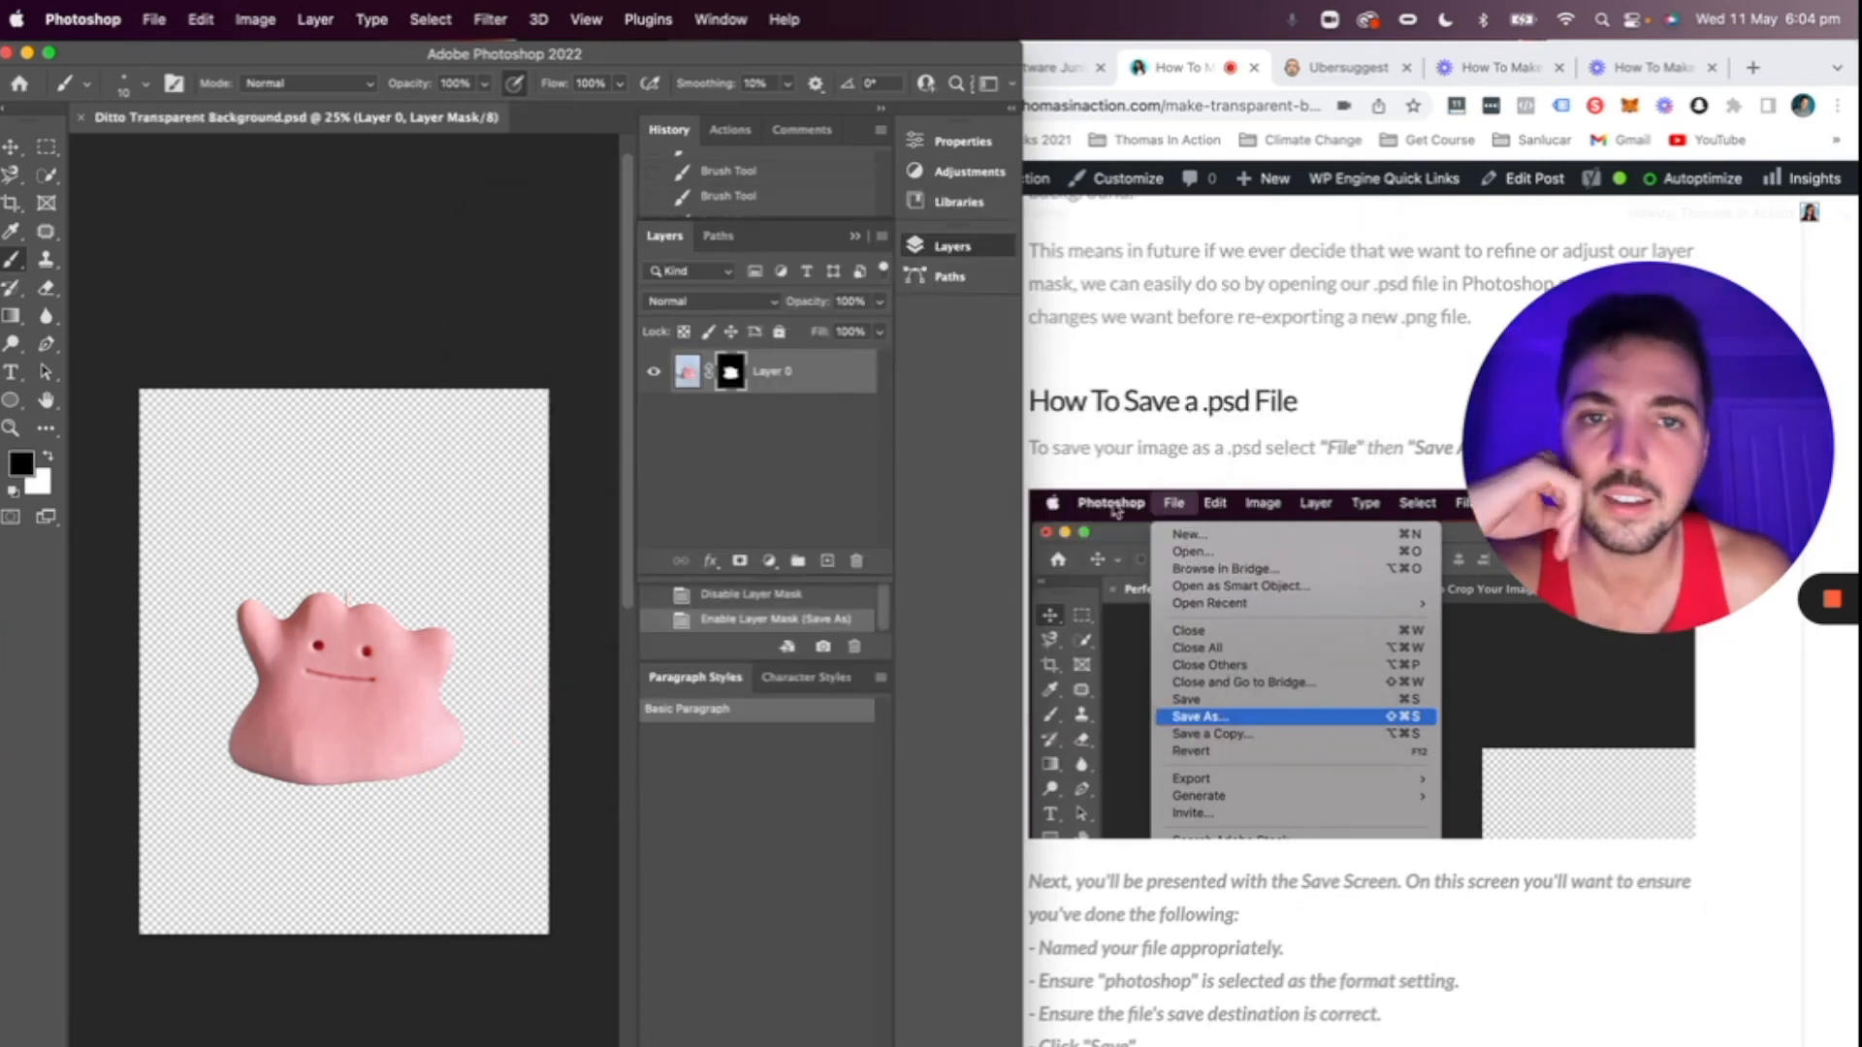
- Open the destination folder from the Desktop and check the original Perfect Ditto.png and the saved Ditto Transparent Background.psd
drag(1036, 50, 1106, 77)
drag(729, 60, 729, 474)
double_click(855, 387)
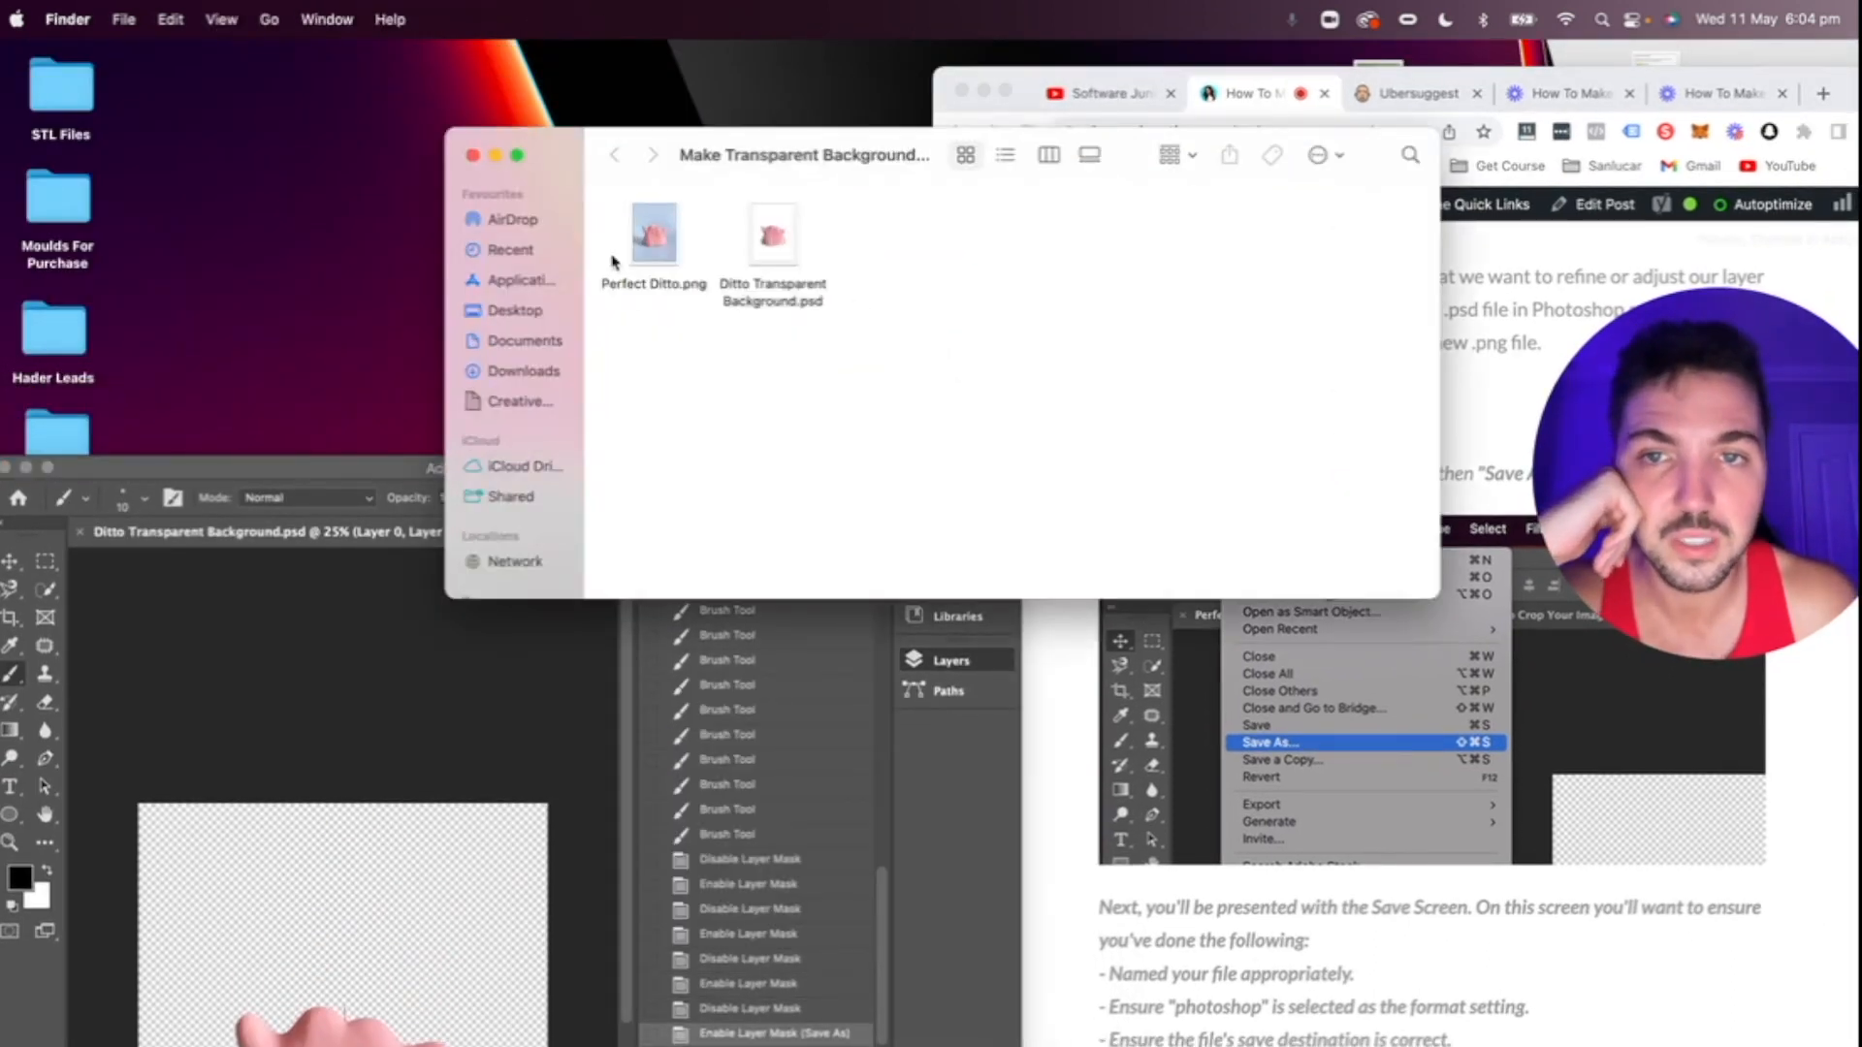
click(636, 292)
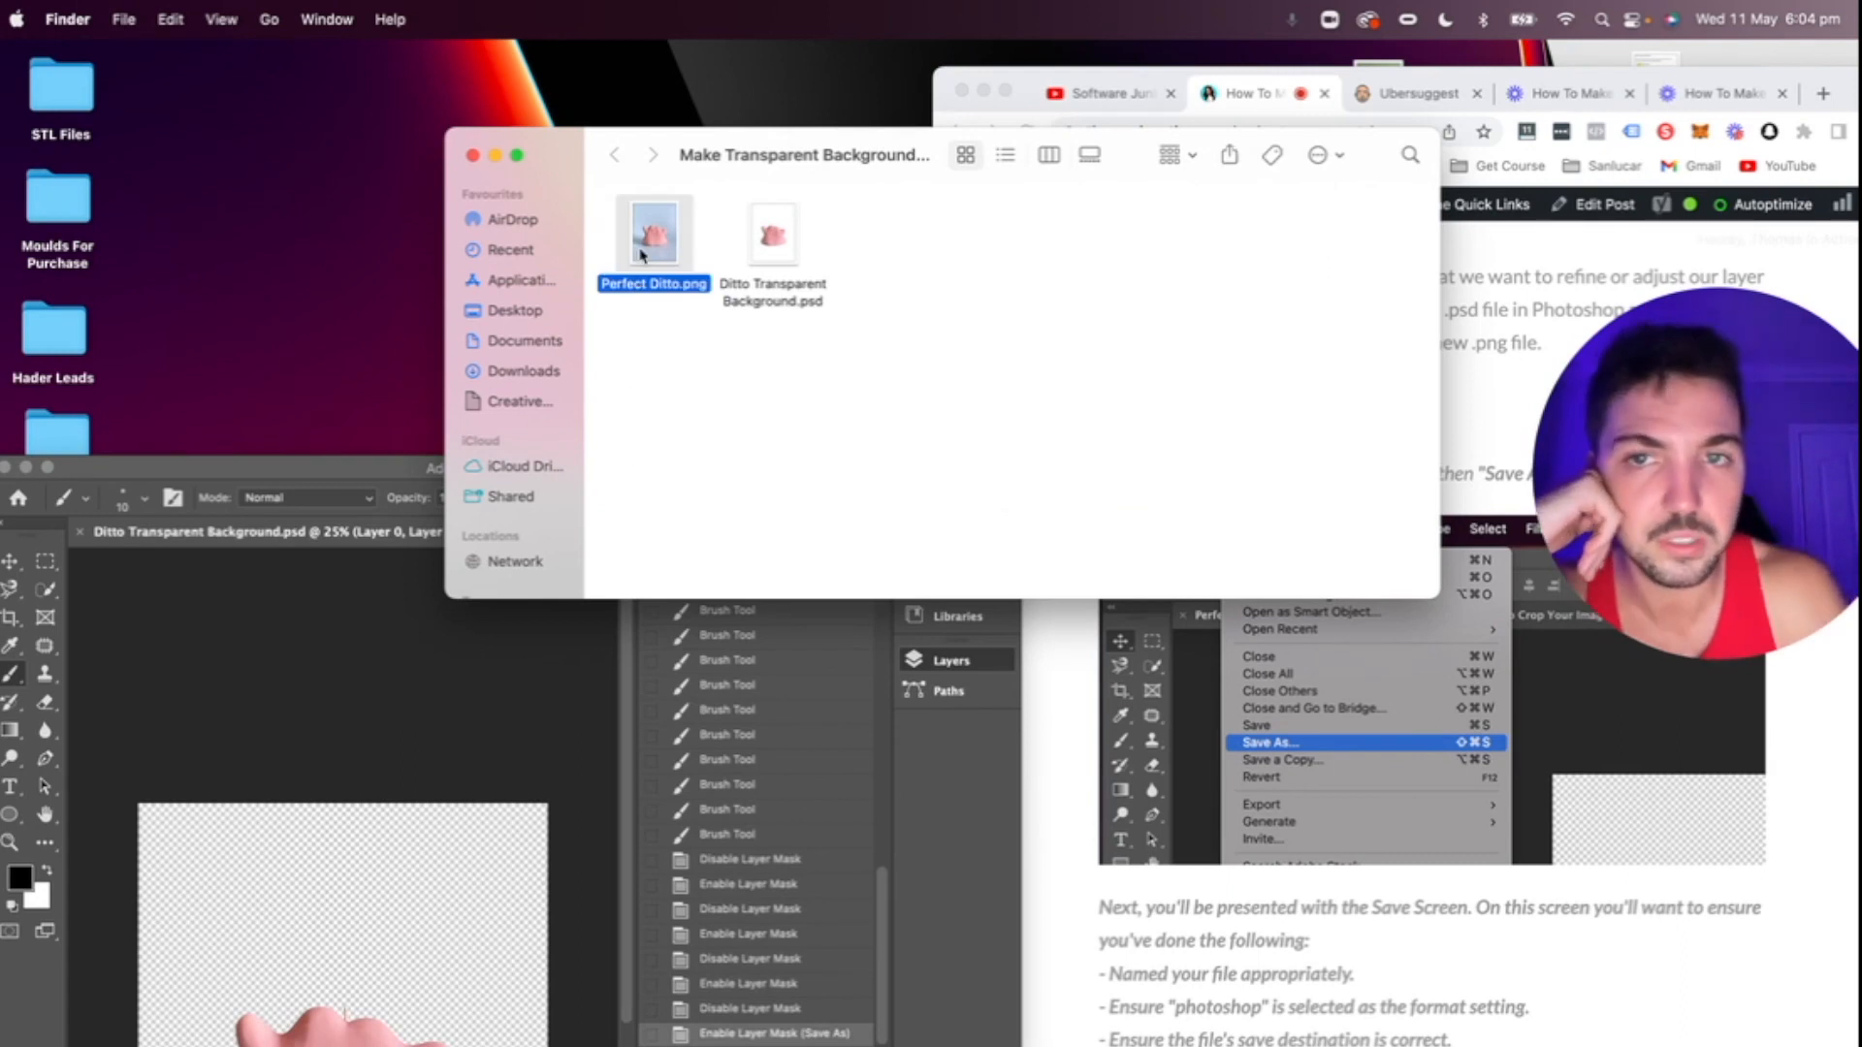
key(space)
key(space)
click(782, 240)
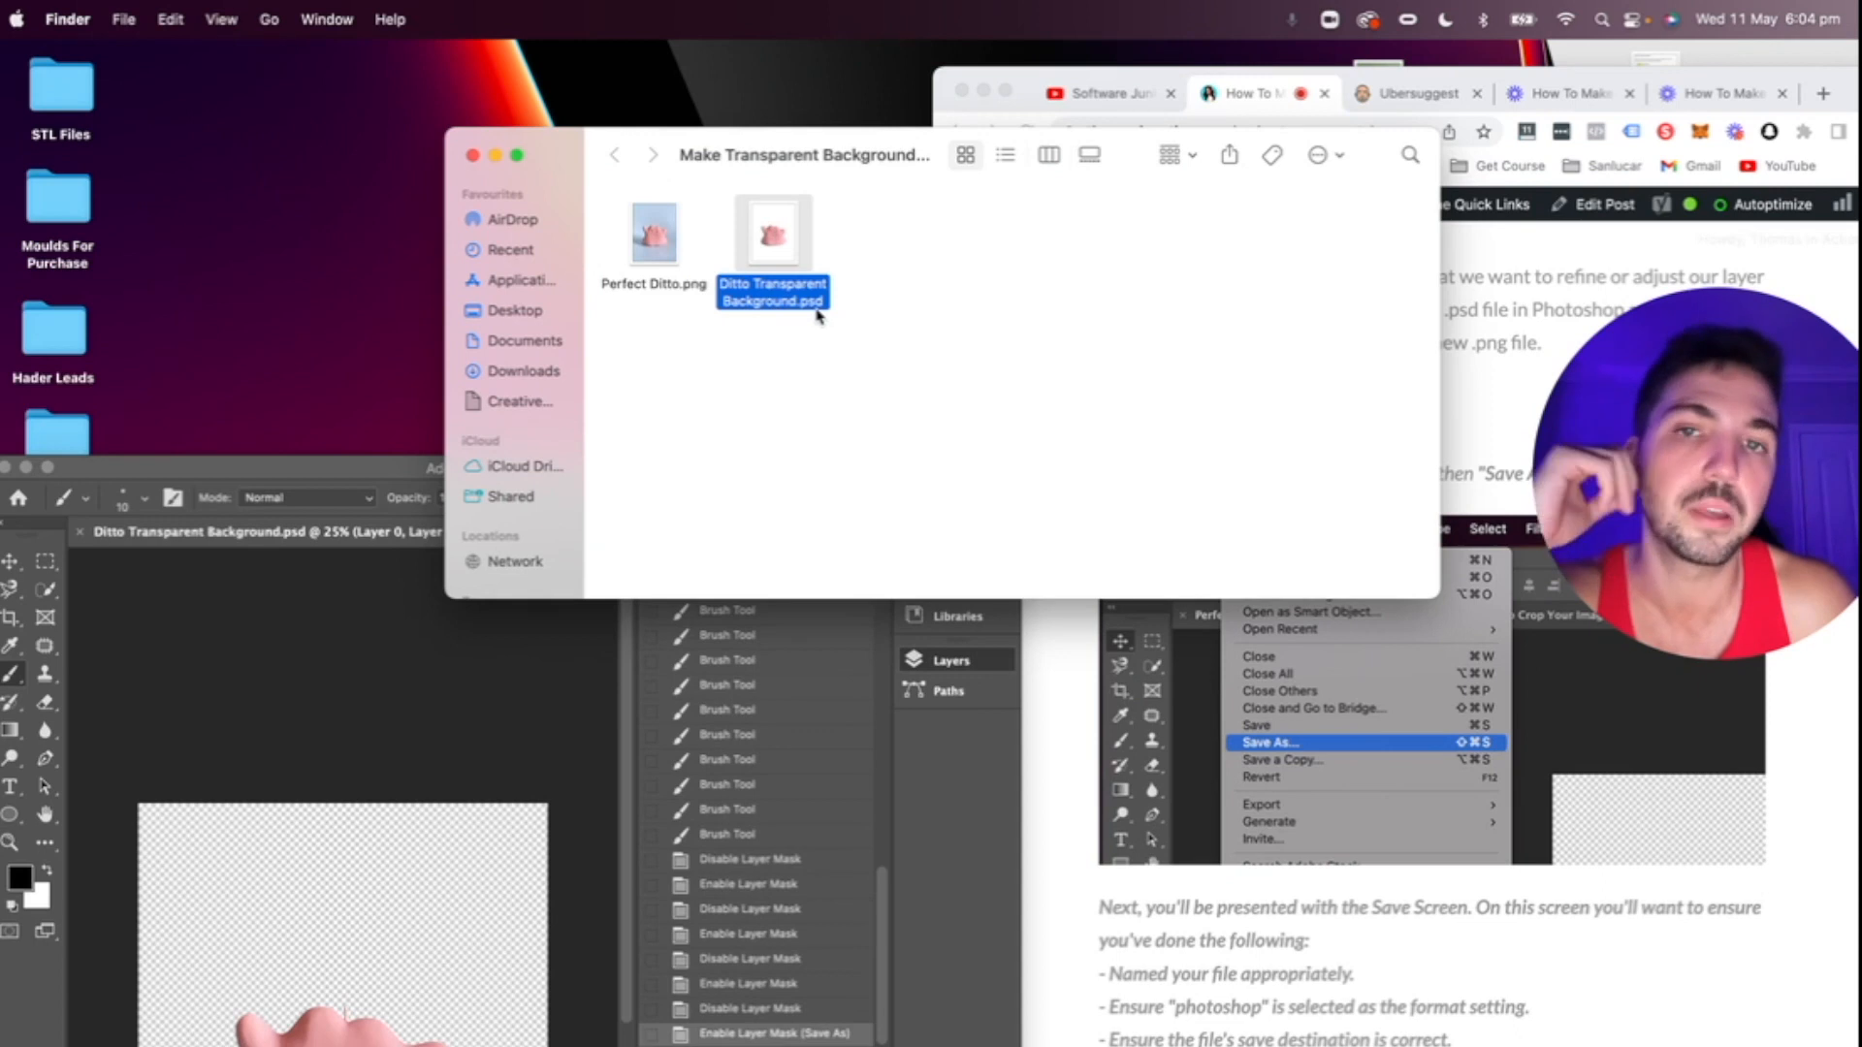
- Move the Photoshop window back up over the Desktop and minimize the Finder folder window
drag(336, 463, 320, 44)
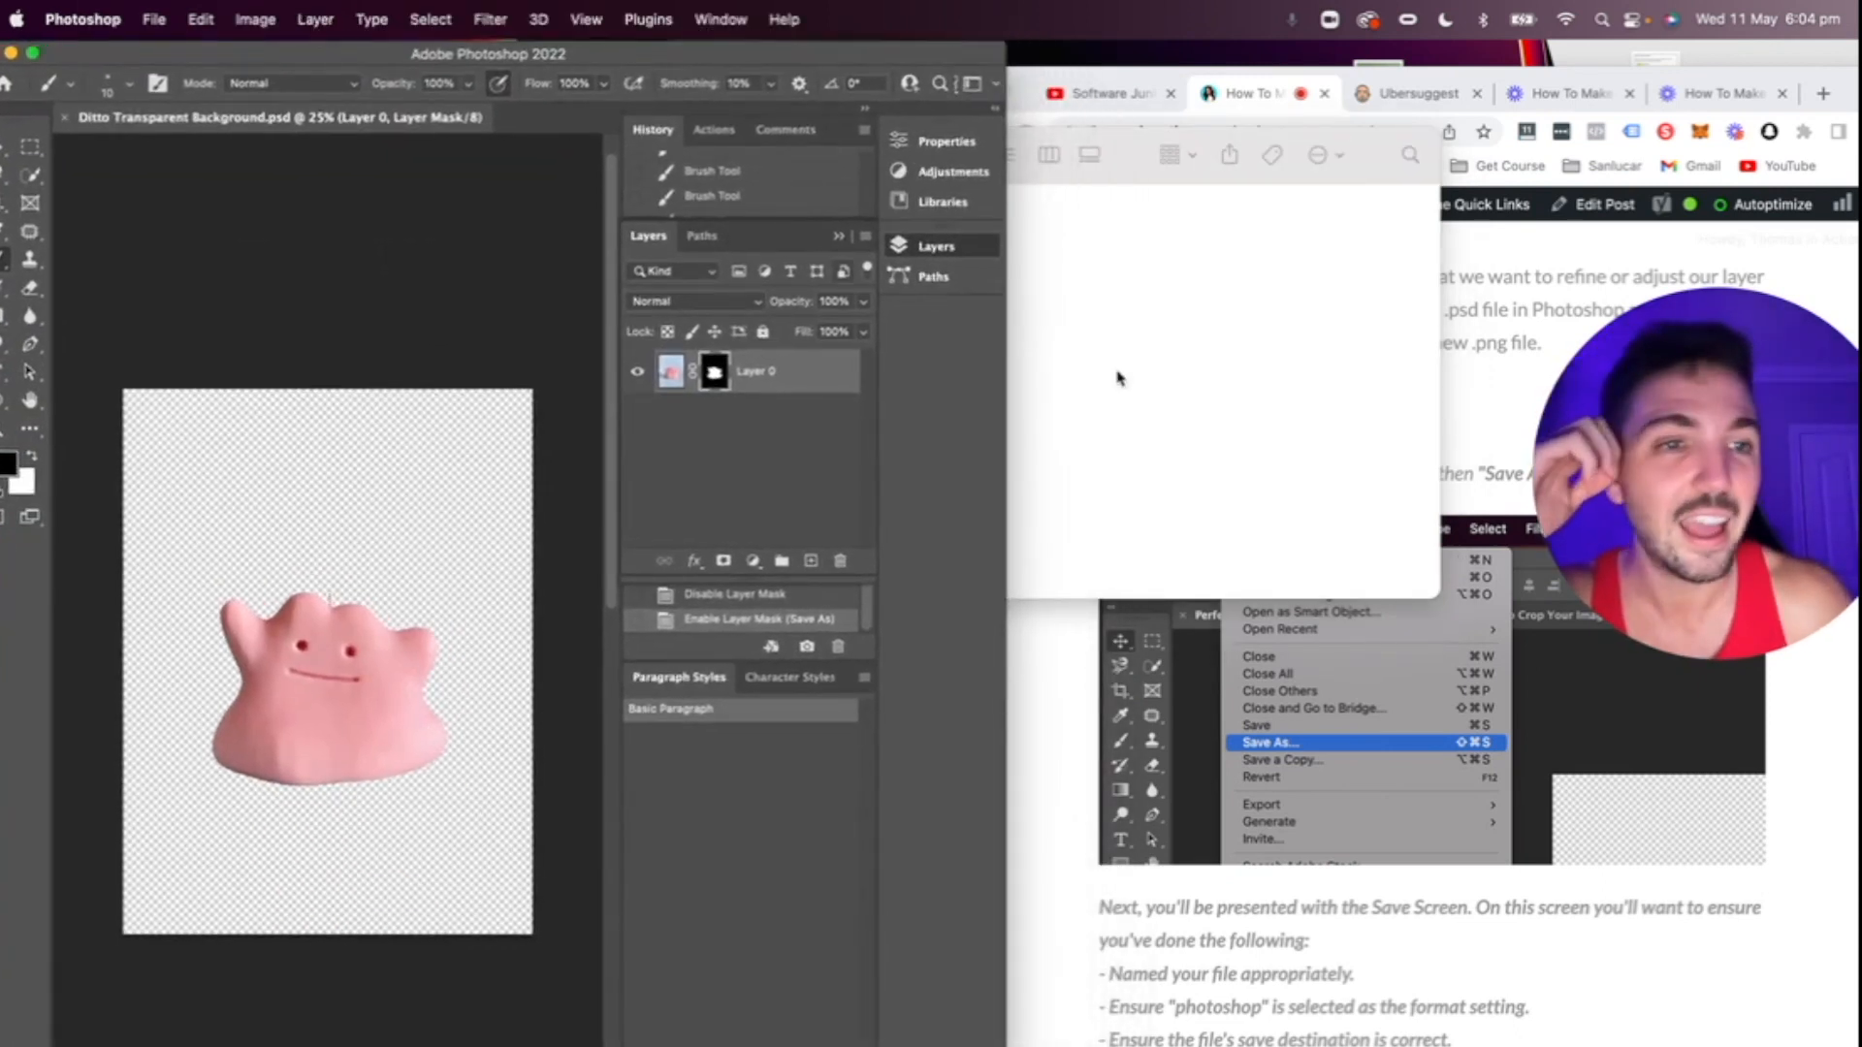
click(1176, 398)
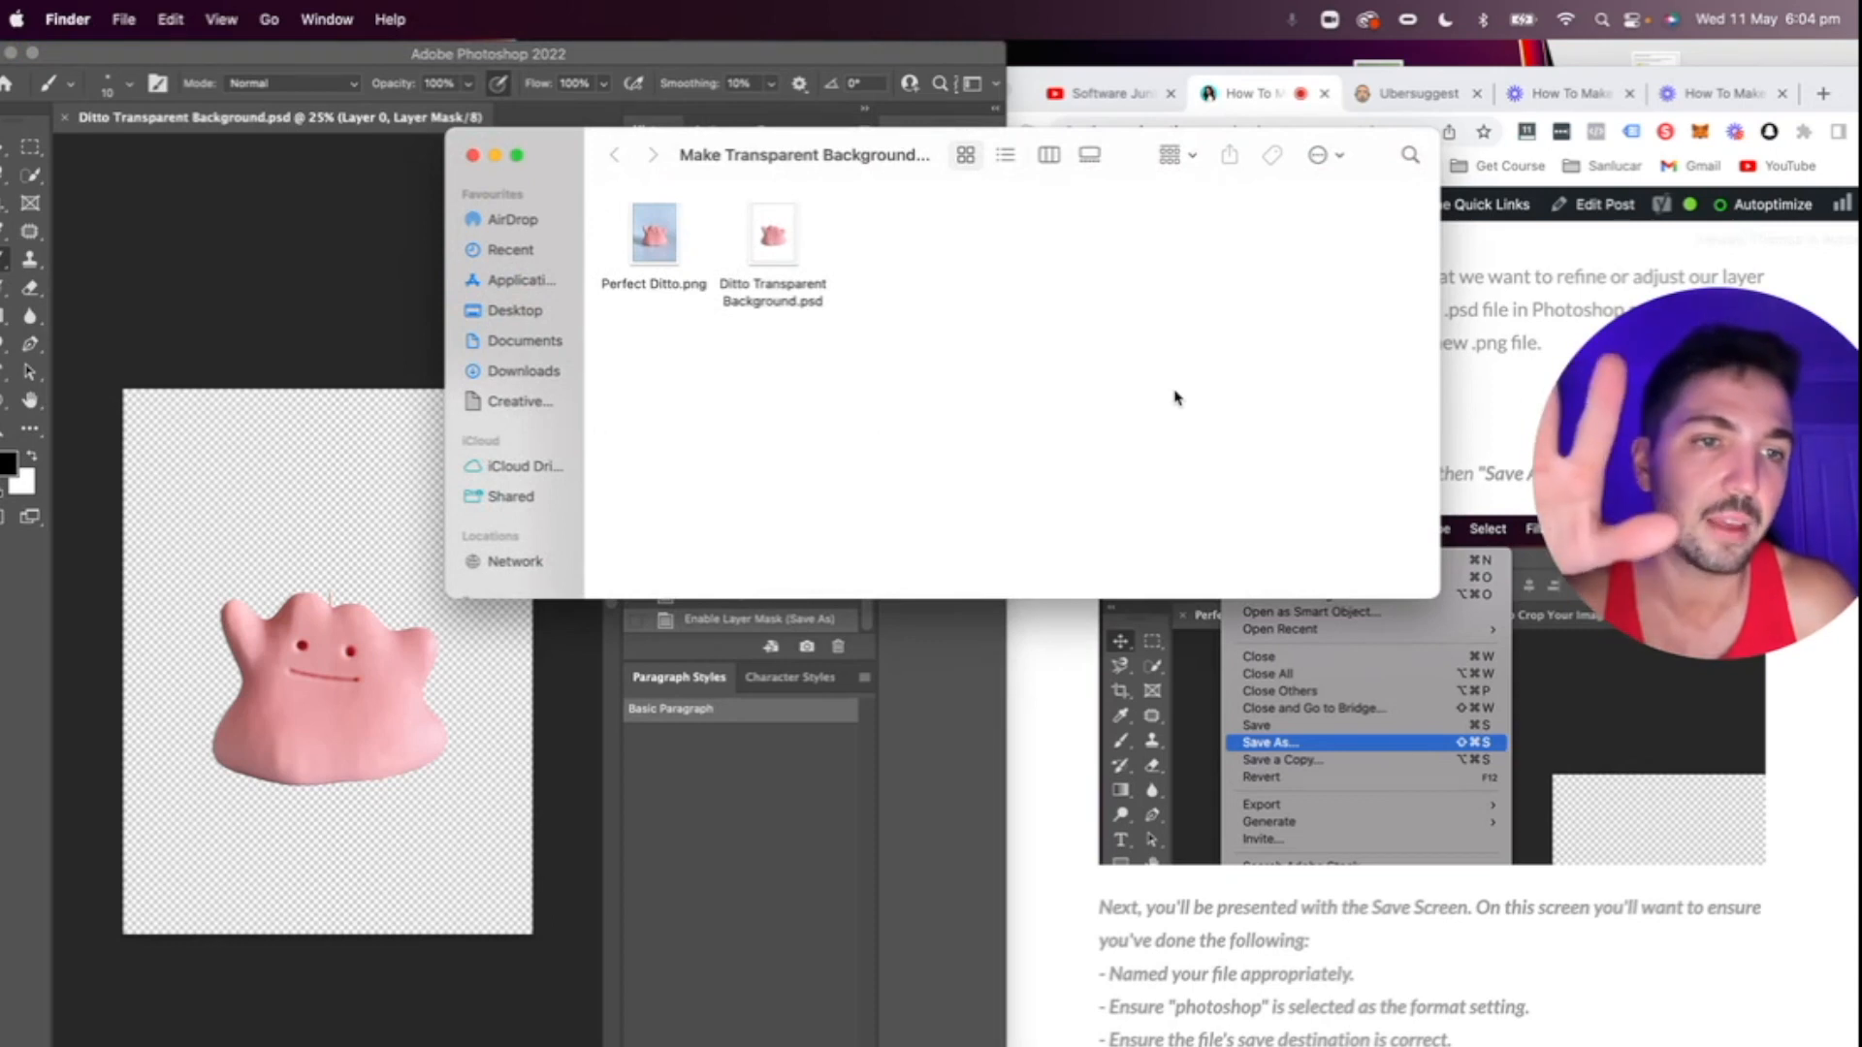
click(495, 155)
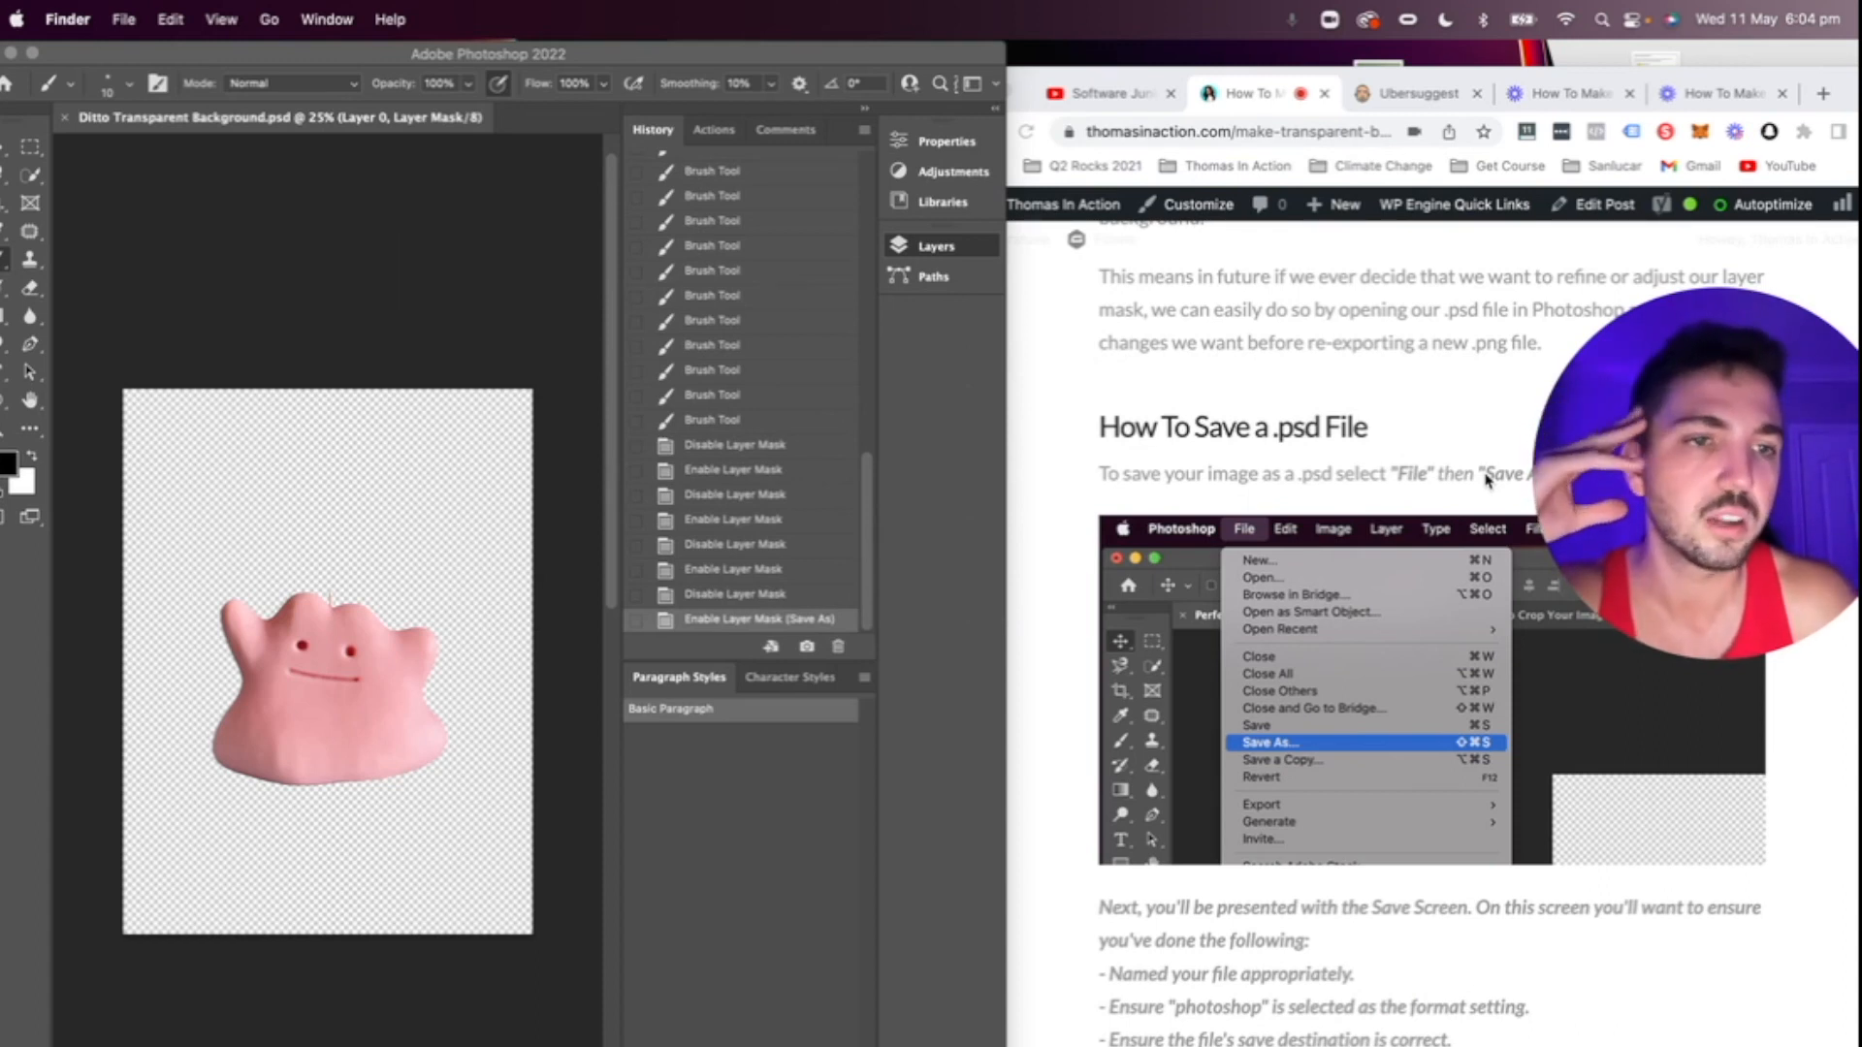
- Switch to Chrome and read the guide's sections about .png files and preparing the image for .png export
click(1788, 508)
scroll(1147, 691, down, 10)
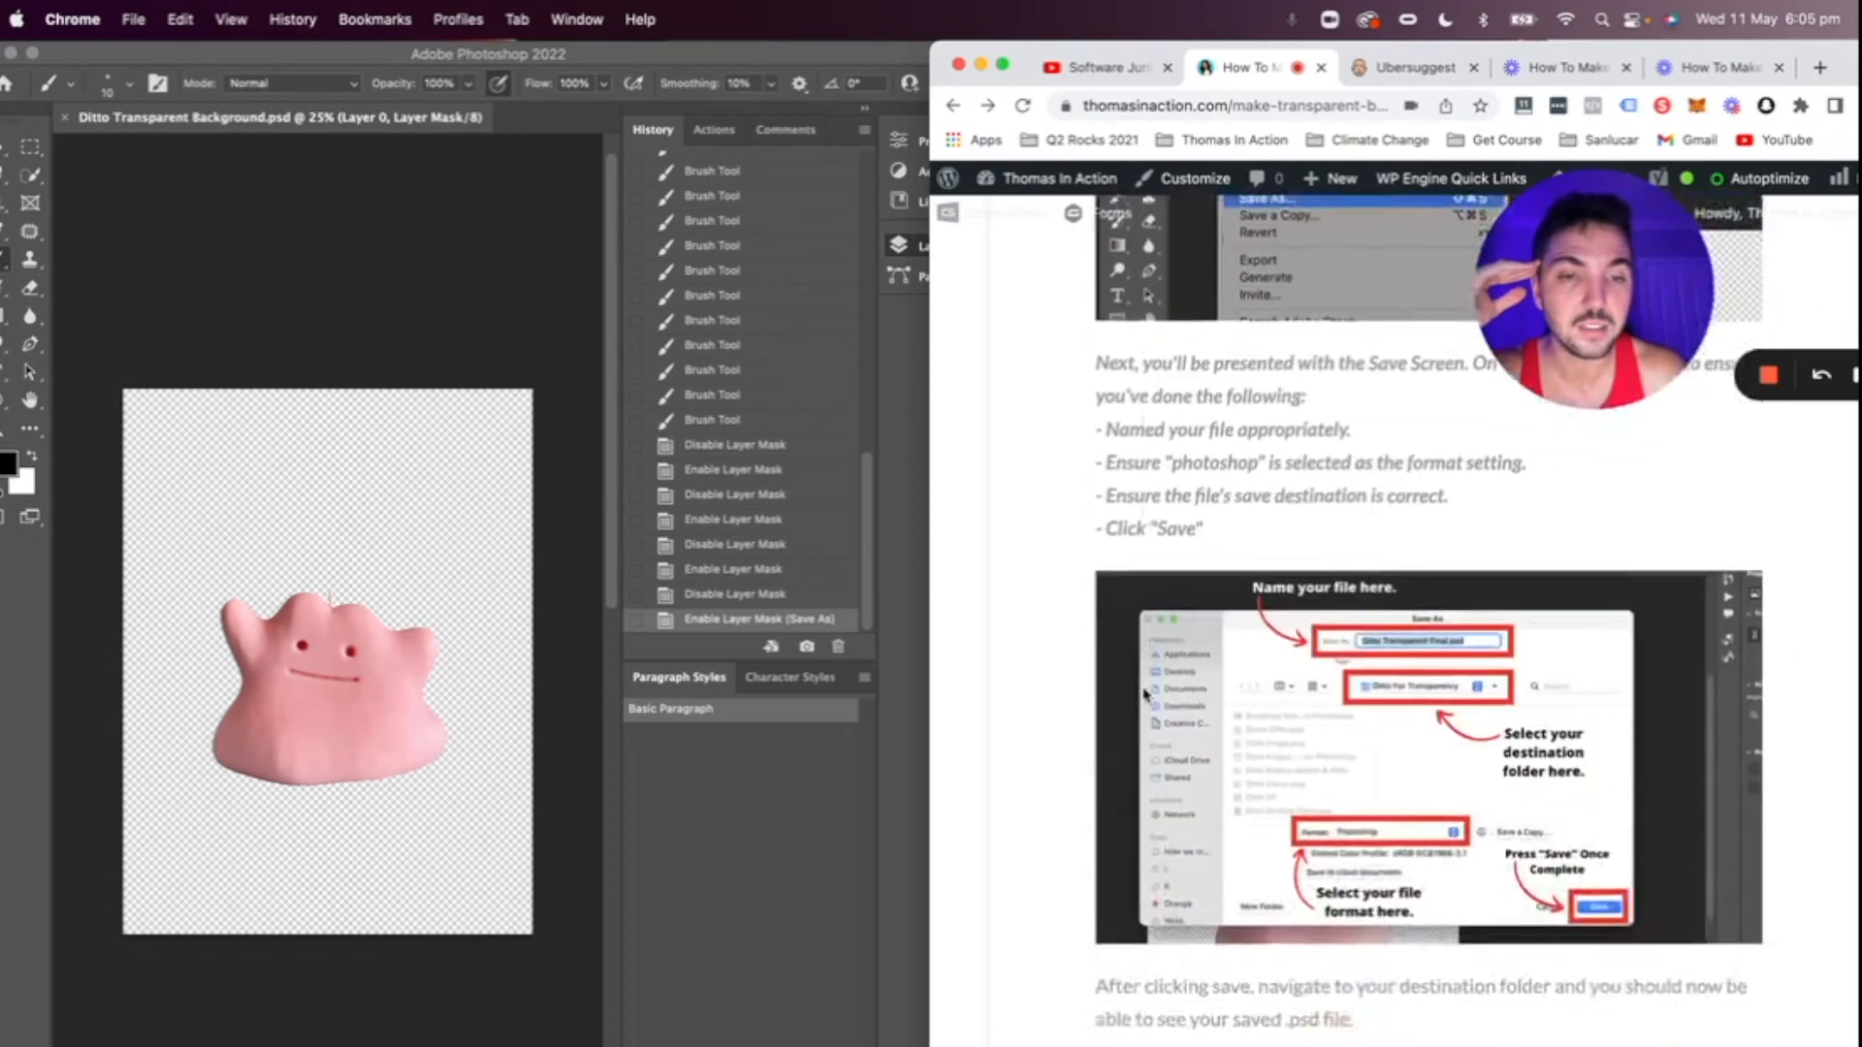
scroll(1147, 691, down, 8)
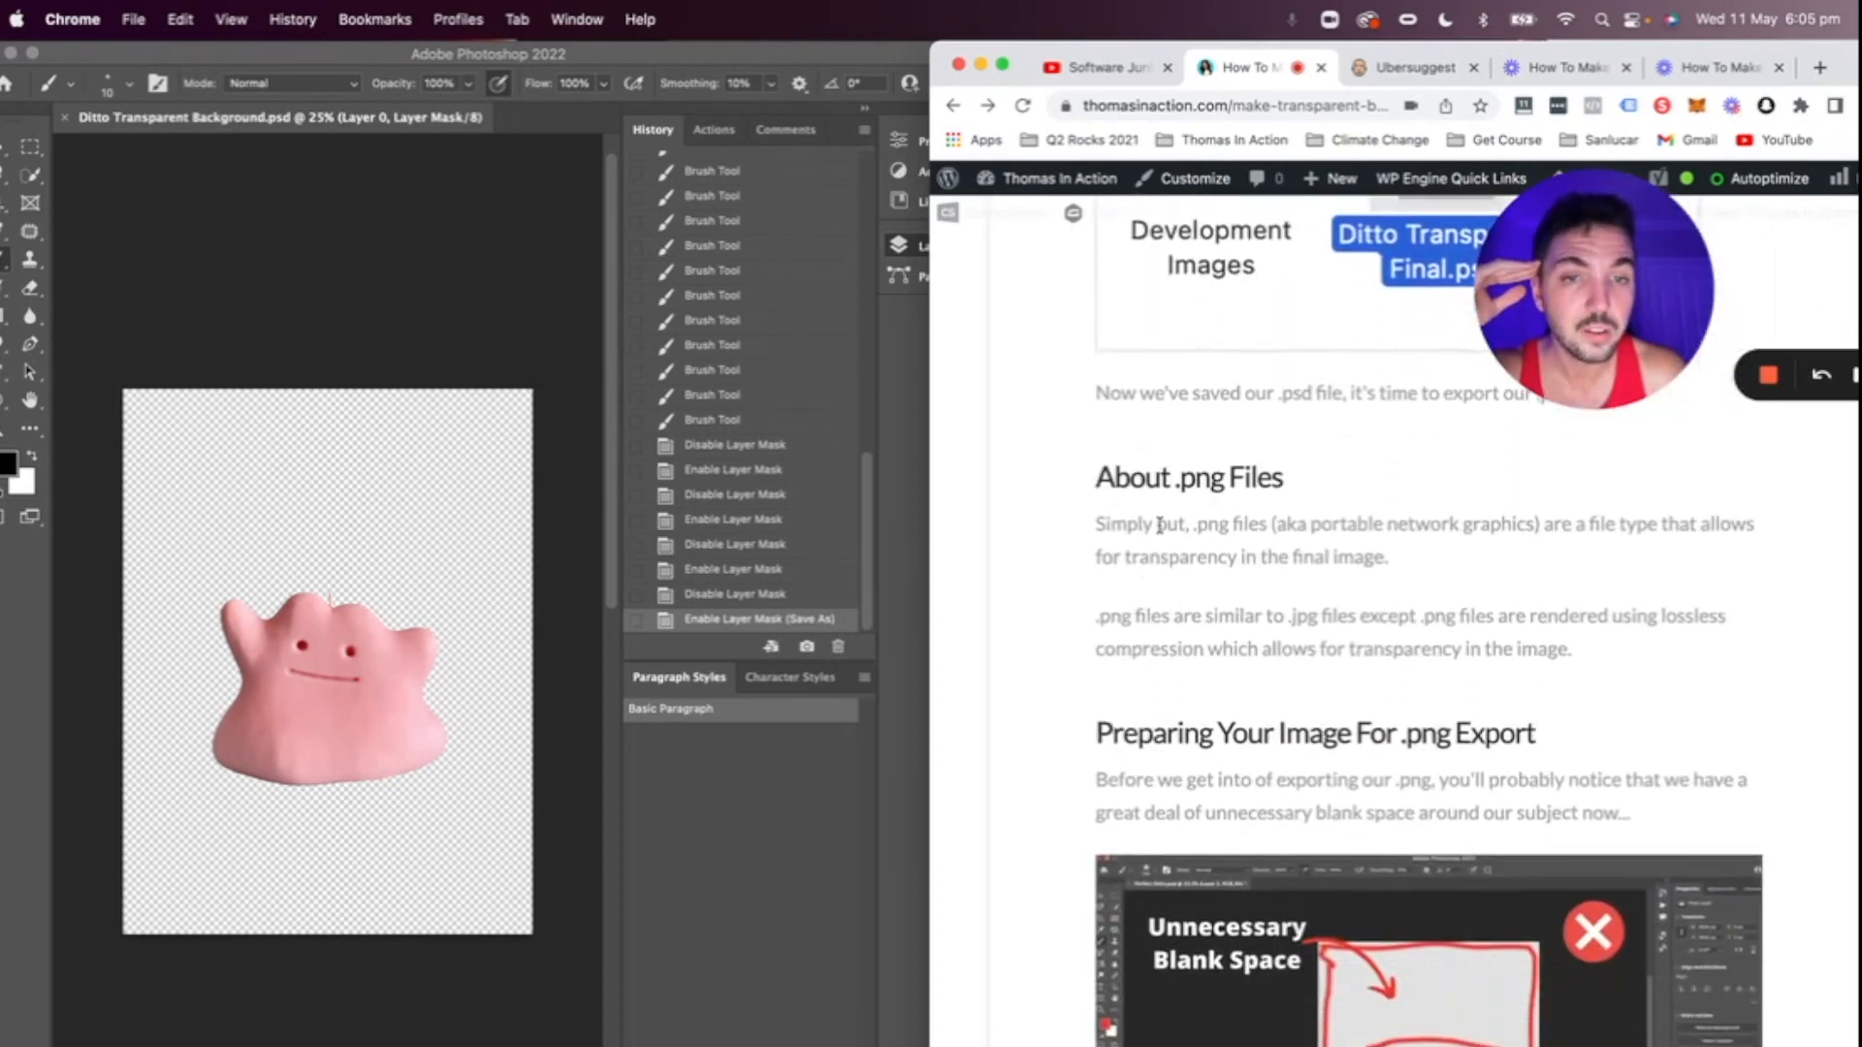
drag(1078, 531, 1270, 520)
click(1304, 516)
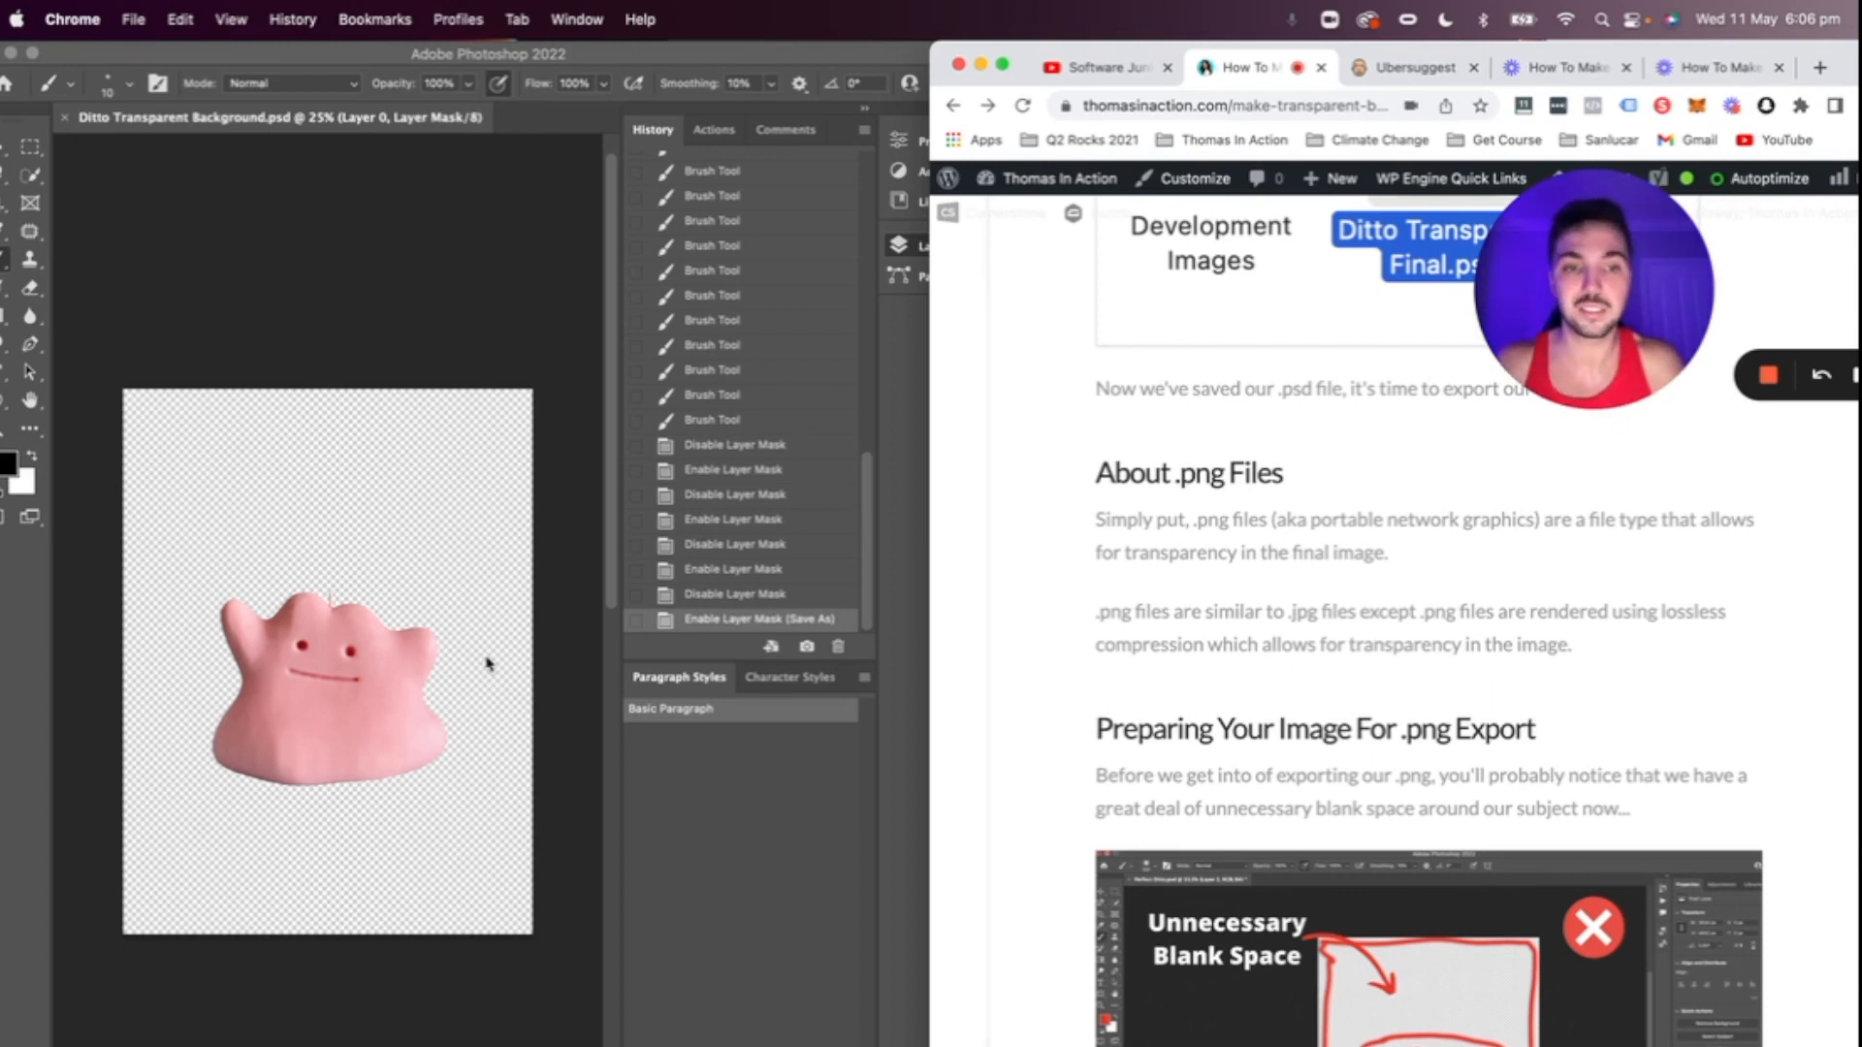
scroll(1329, 689, up, 2)
scroll(1329, 690, down, 5)
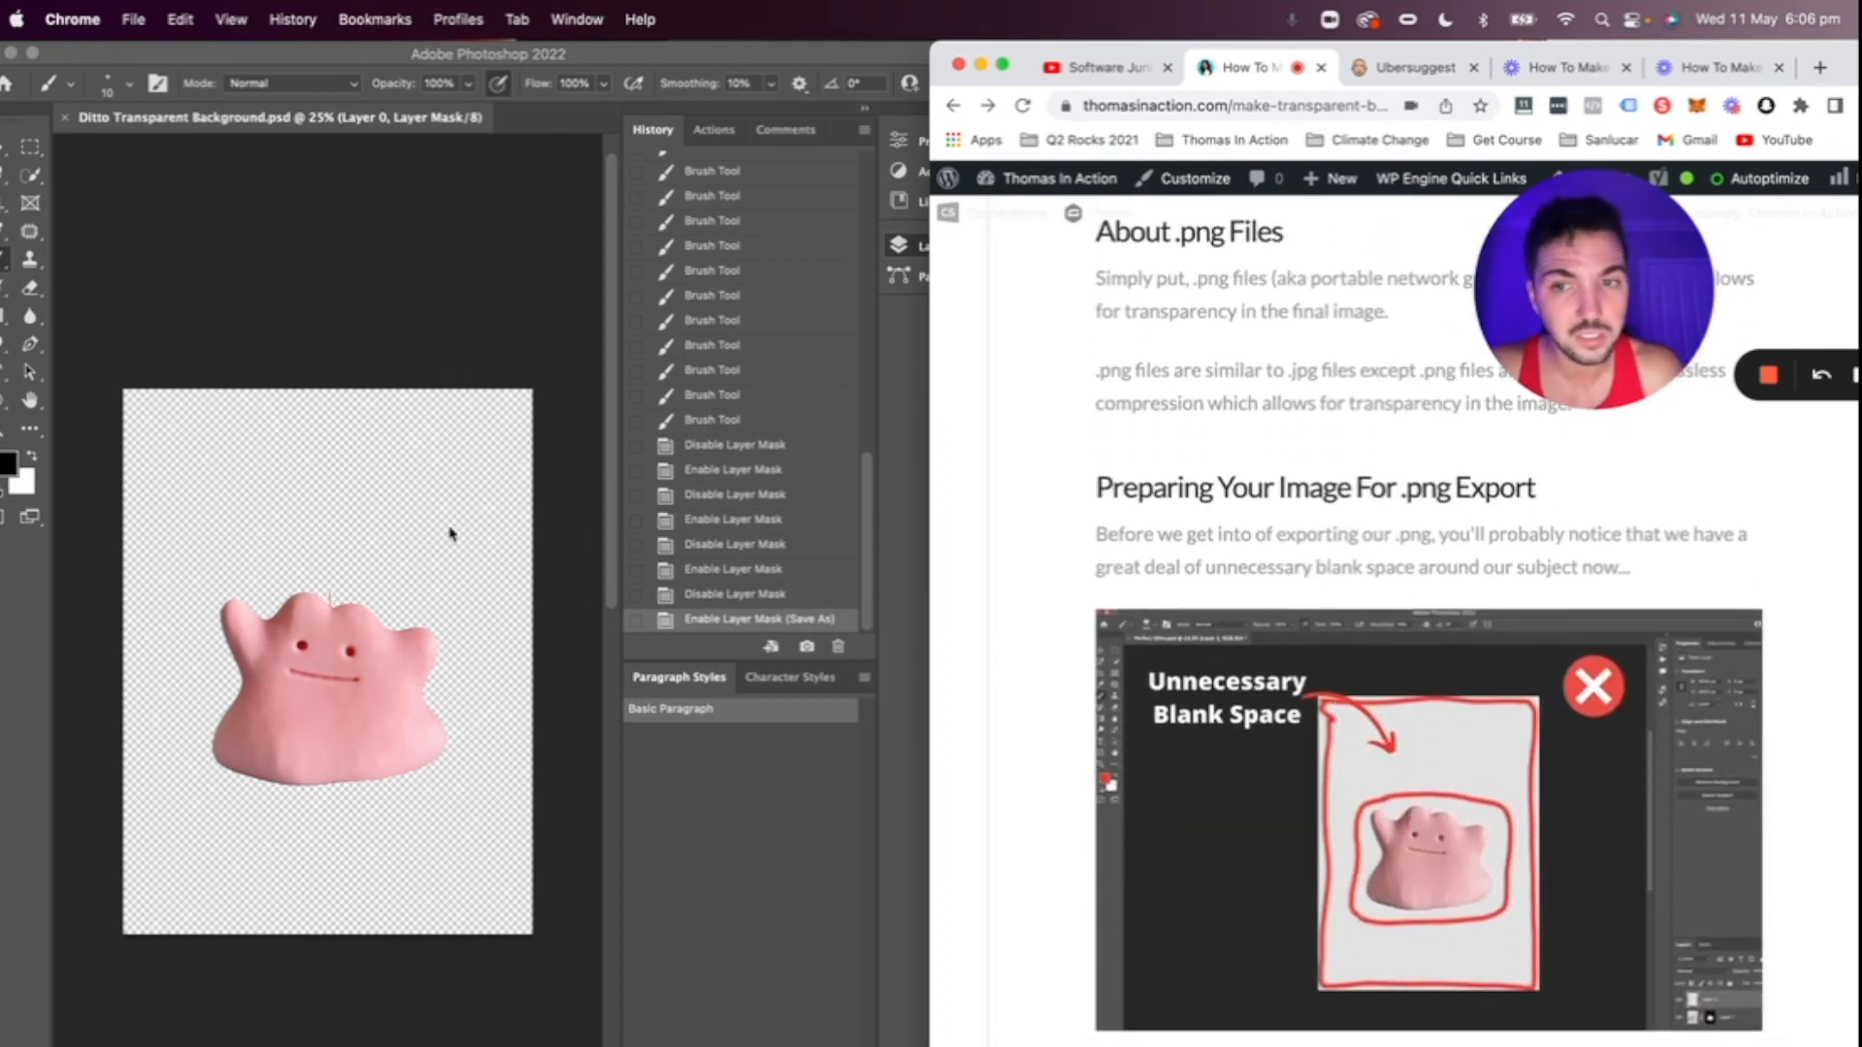
scroll(1333, 749, down, 3)
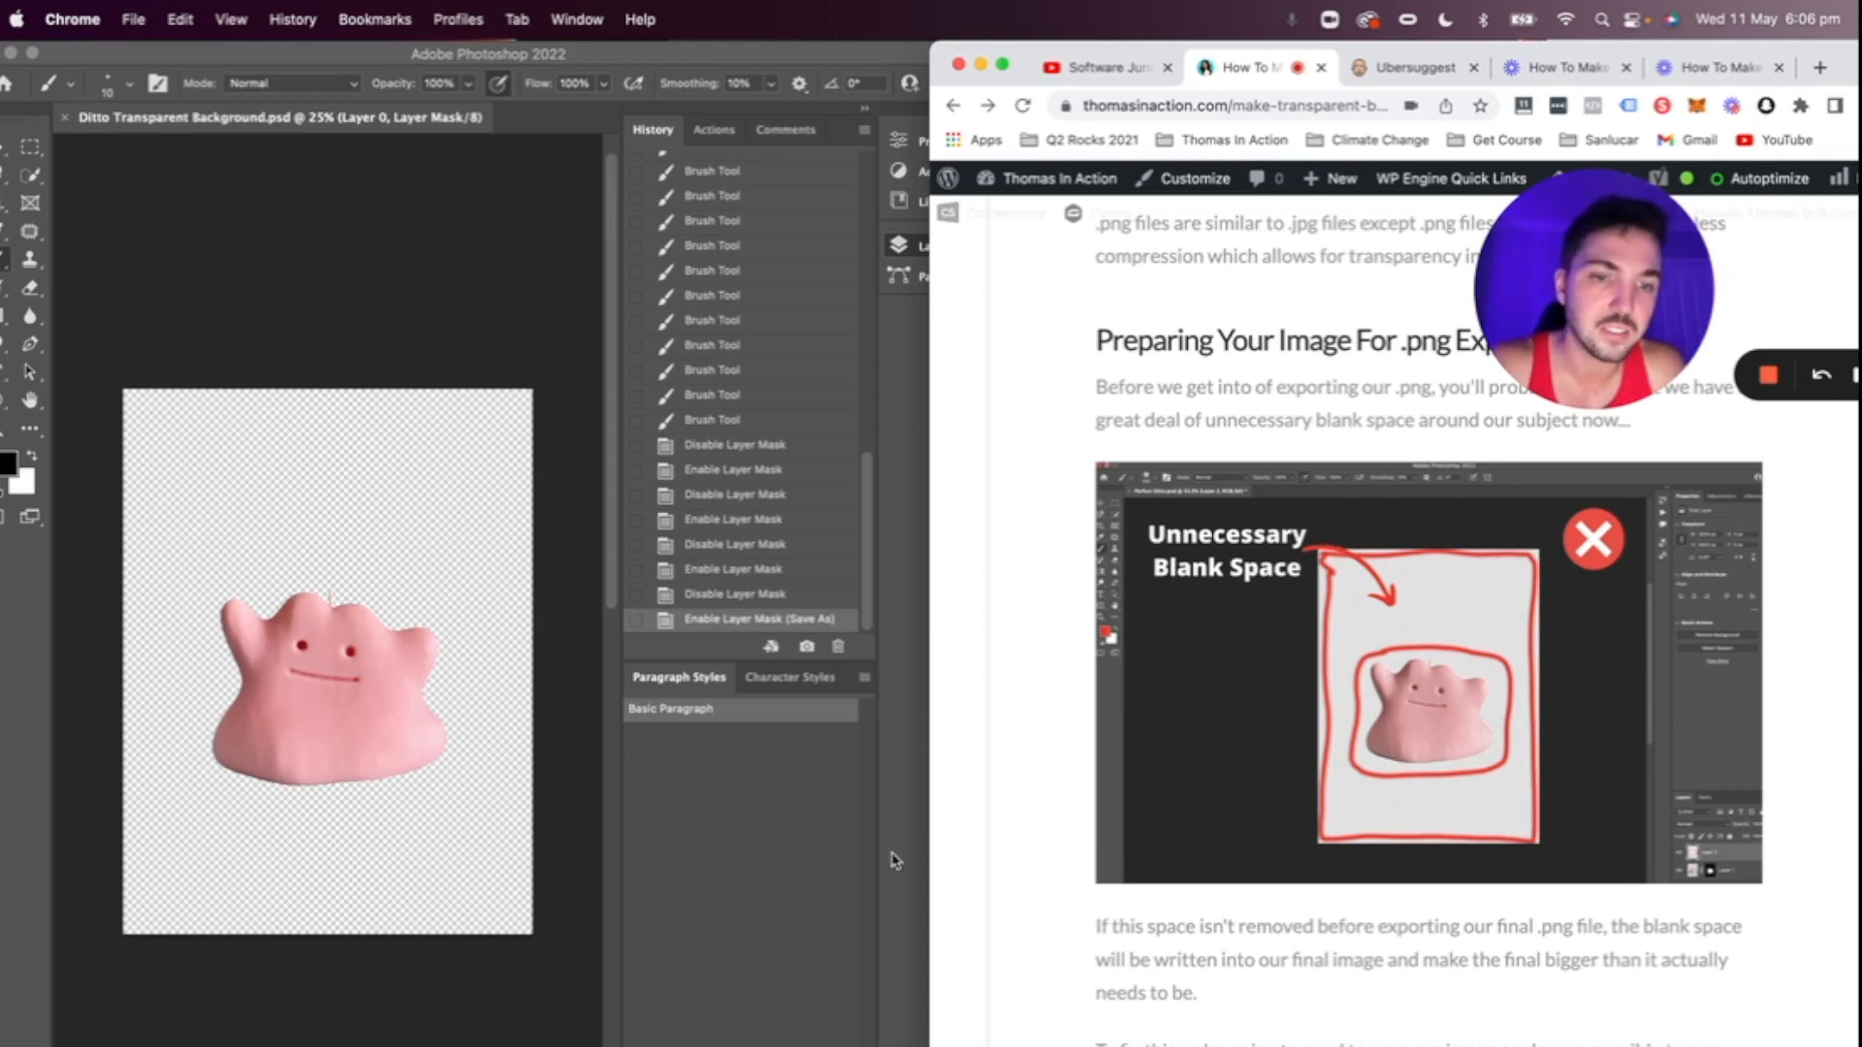
scroll(1324, 841, down, 3)
scroll(1319, 840, down, 2)
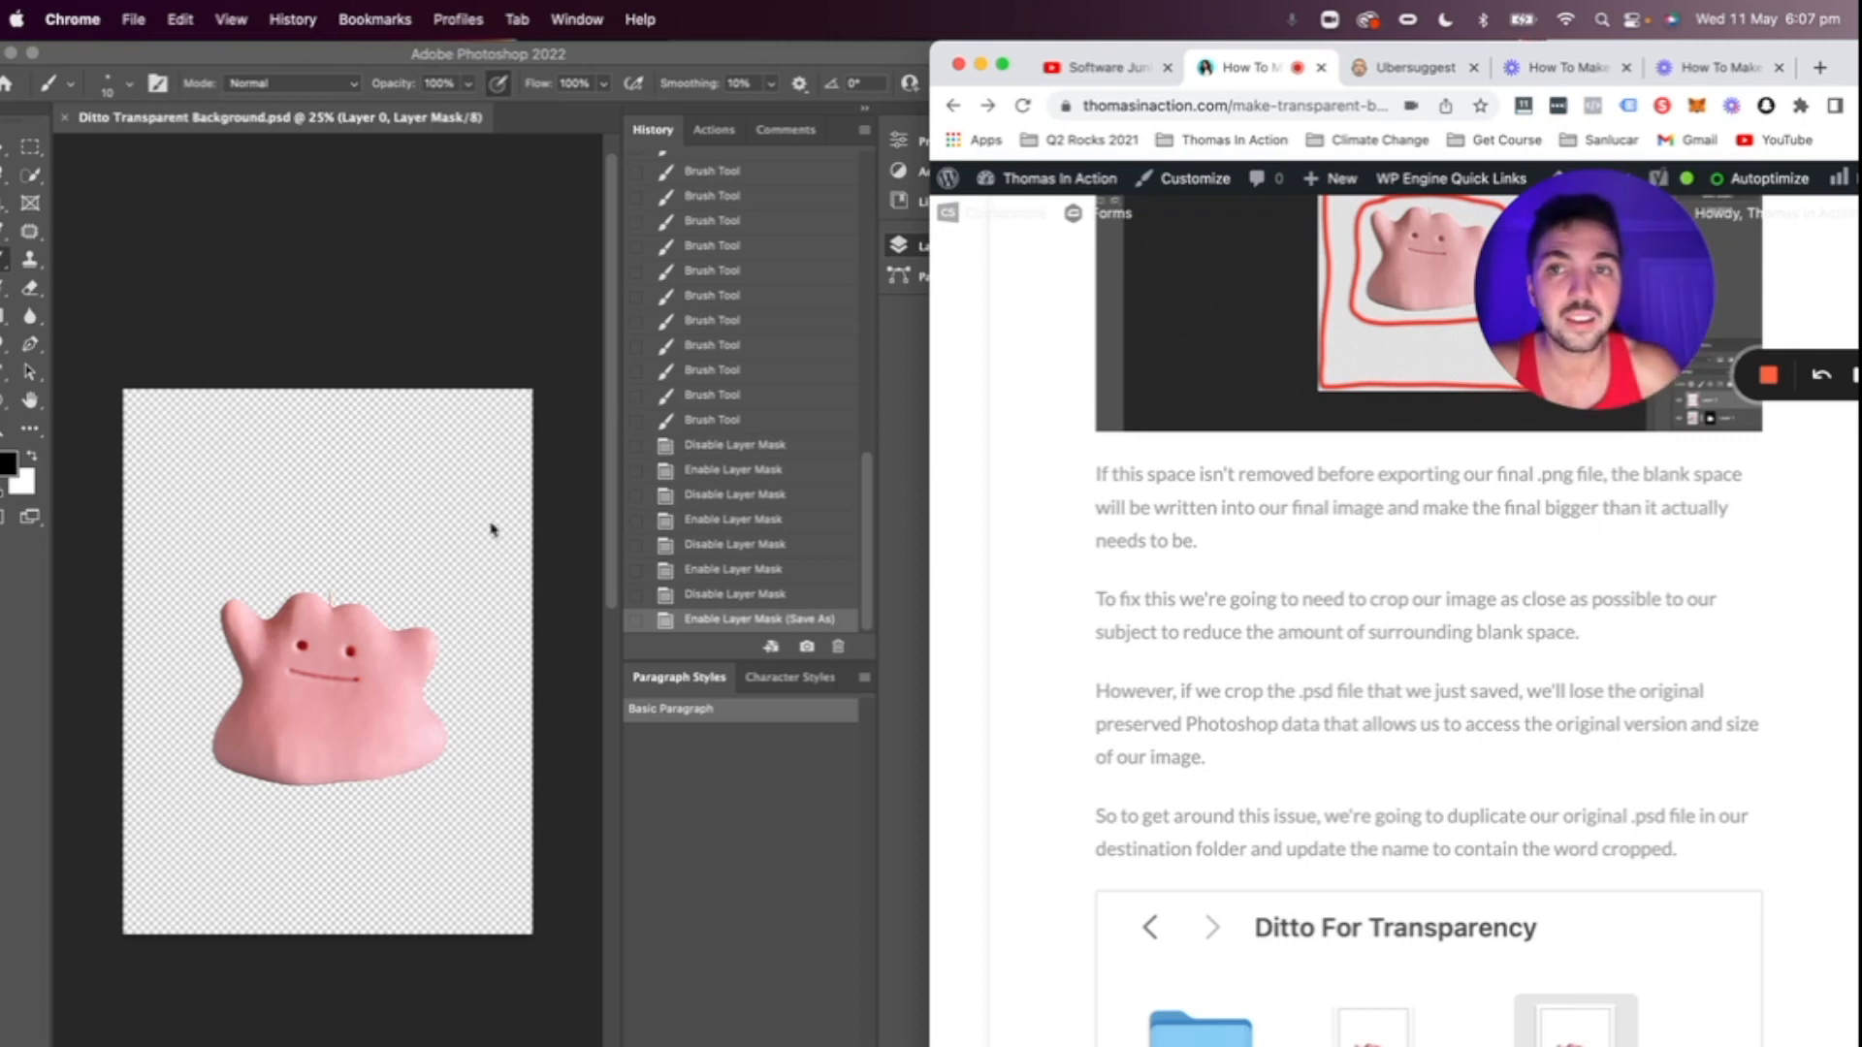
- Open the Make Transparent Background folder on the Desktop and duplicate Ditto Transparent Background.psd inside it
drag(715, 51, 651, 470)
click(873, 398)
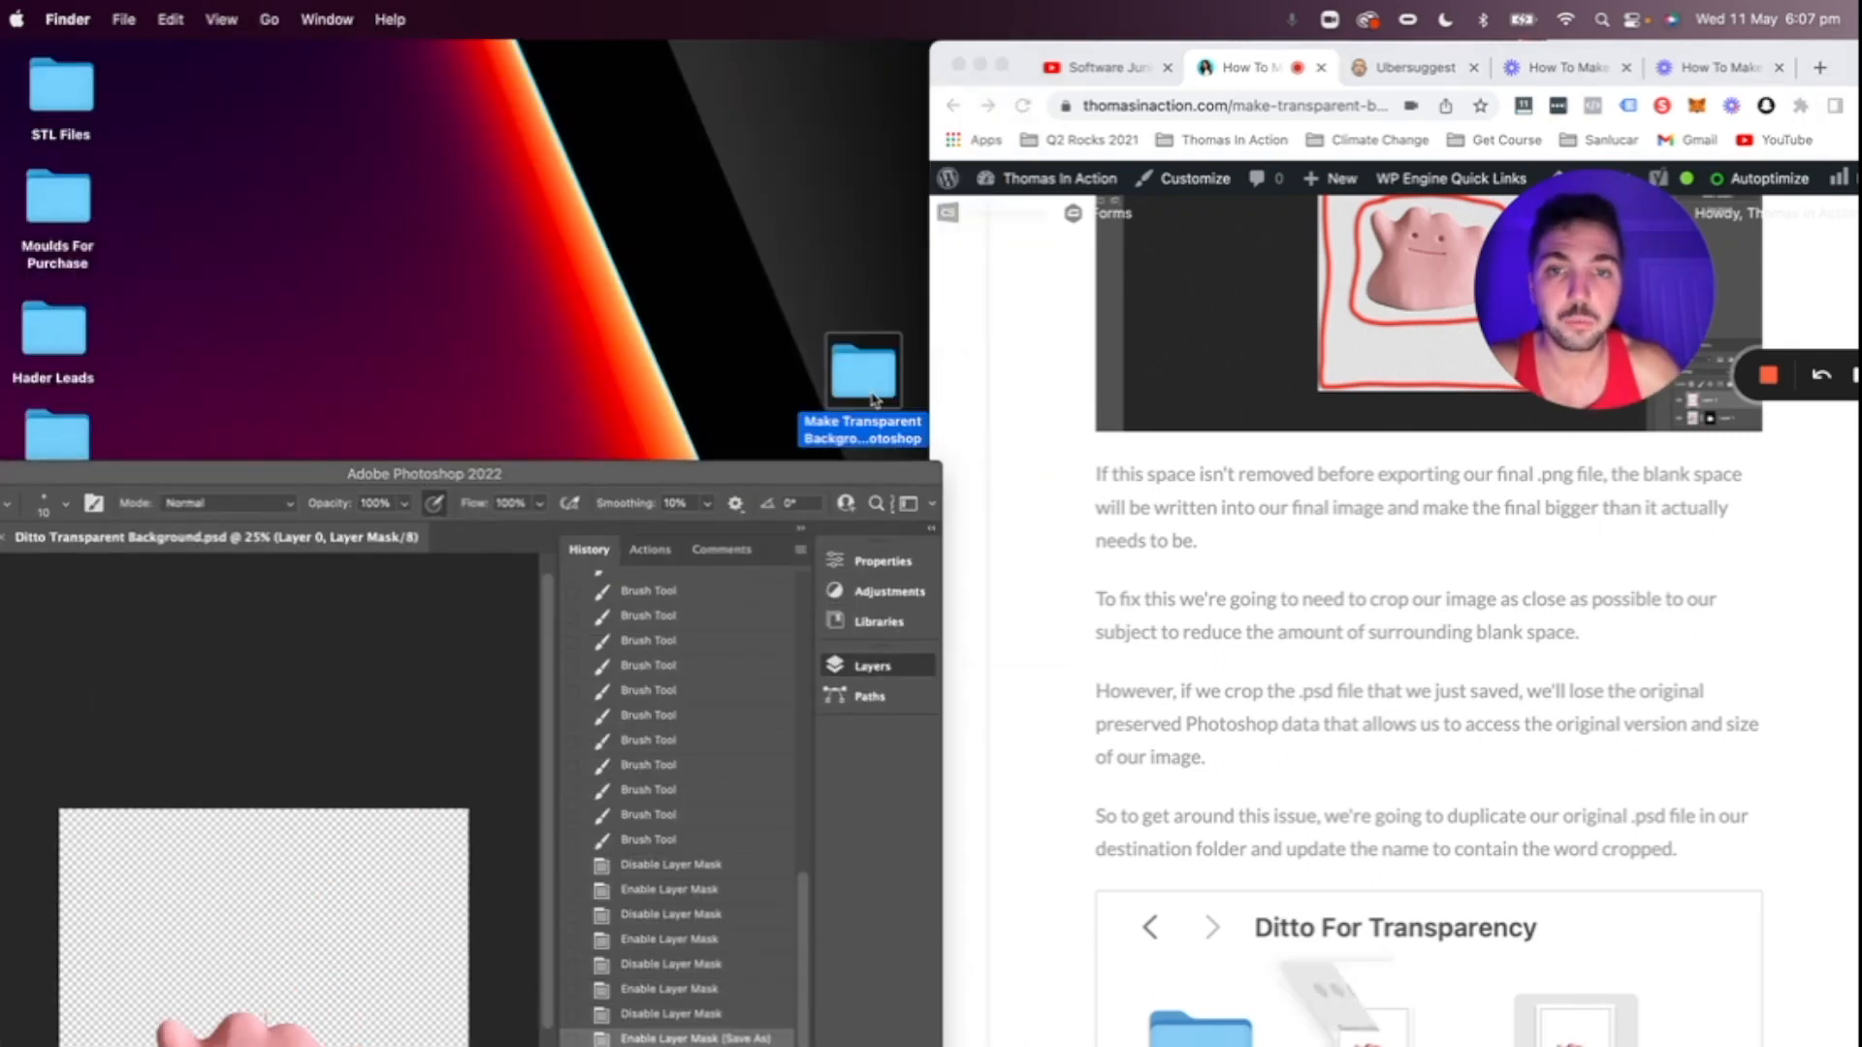
double_click(873, 398)
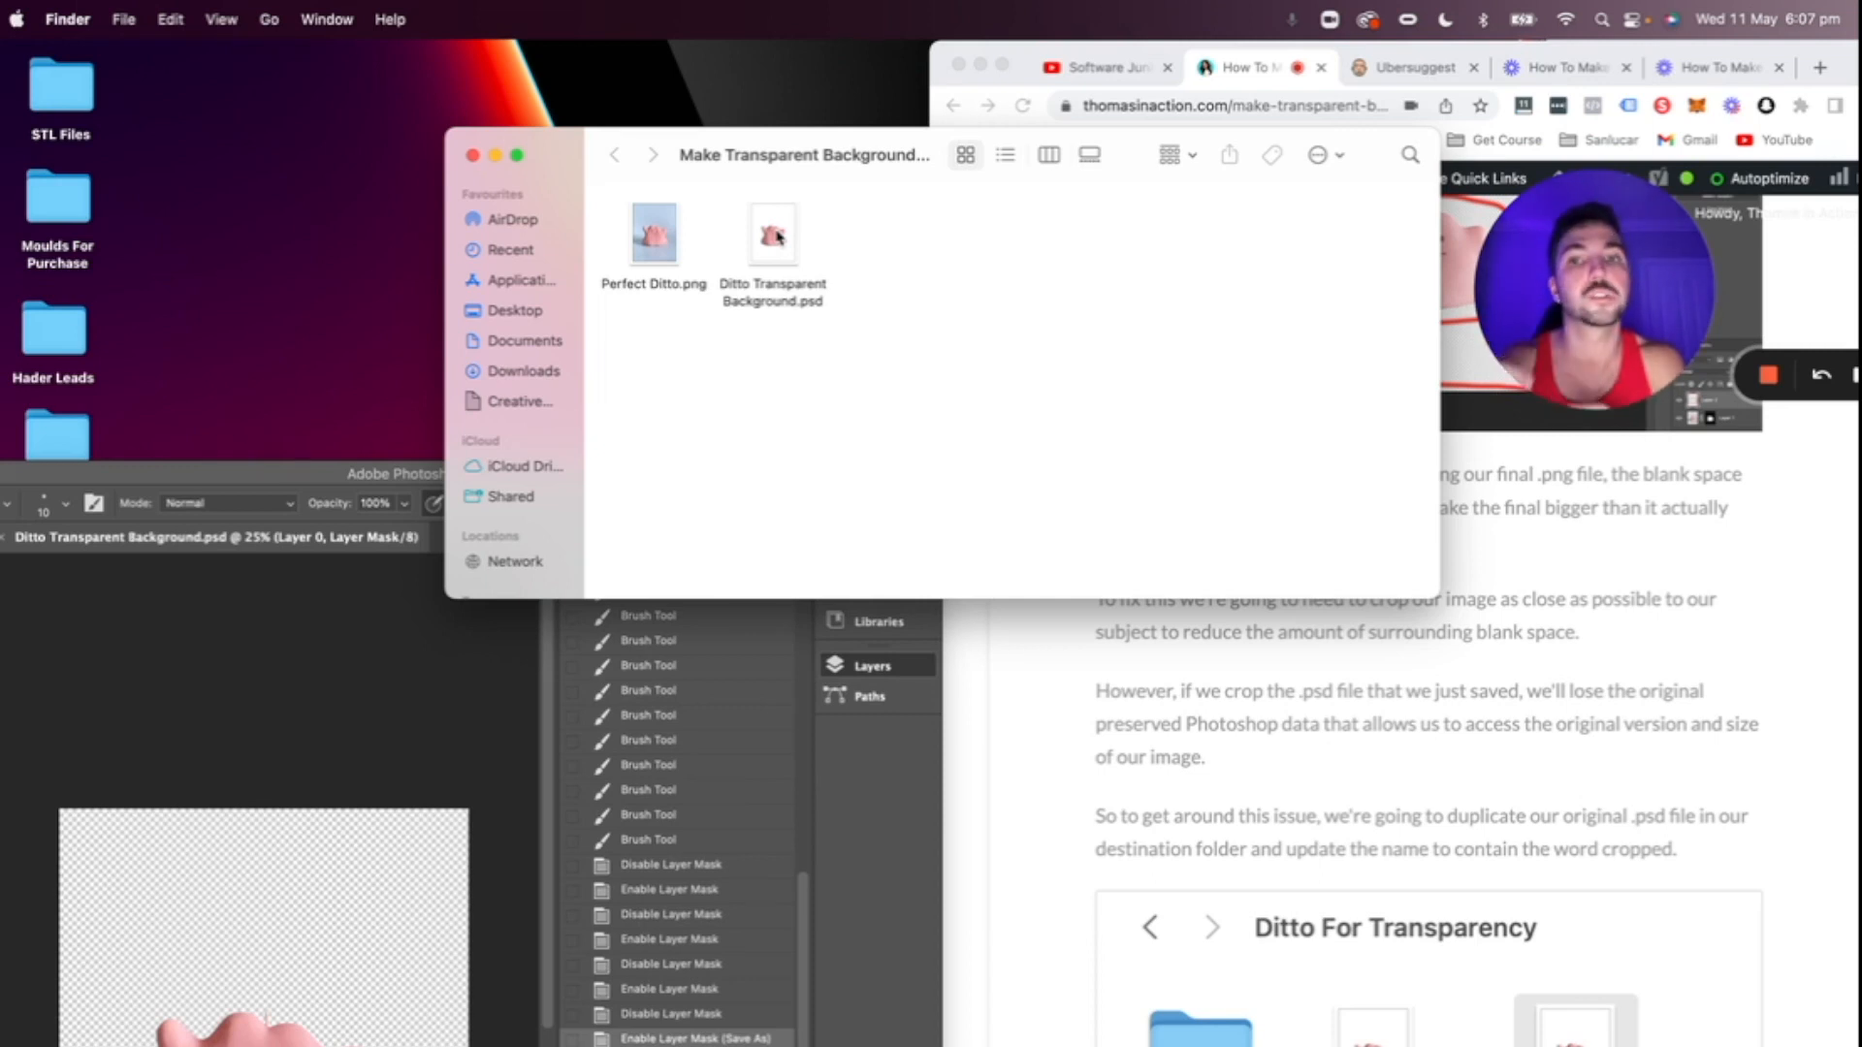
click(759, 248)
drag(763, 249, 902, 248)
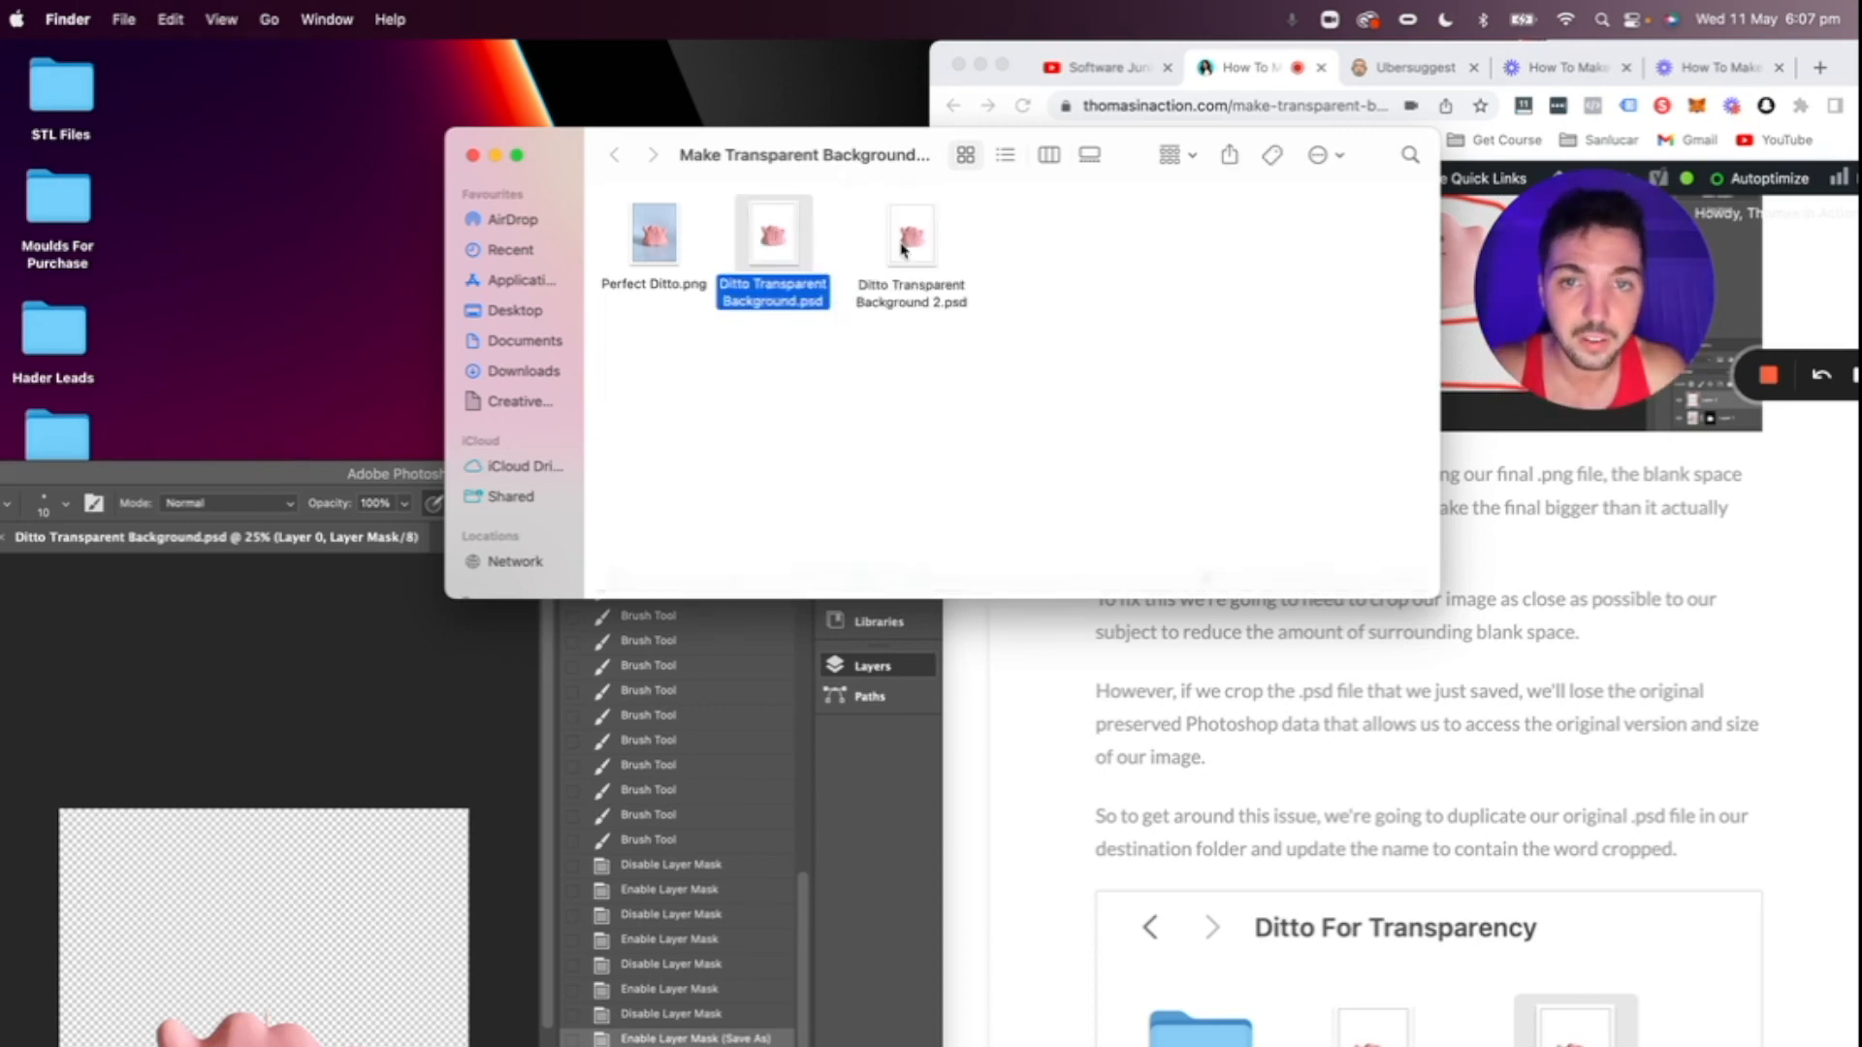
- Rename the duplicate file as Ditto Transparent Background Cropped.psd
click(890, 299)
key(Return)
key(Right)
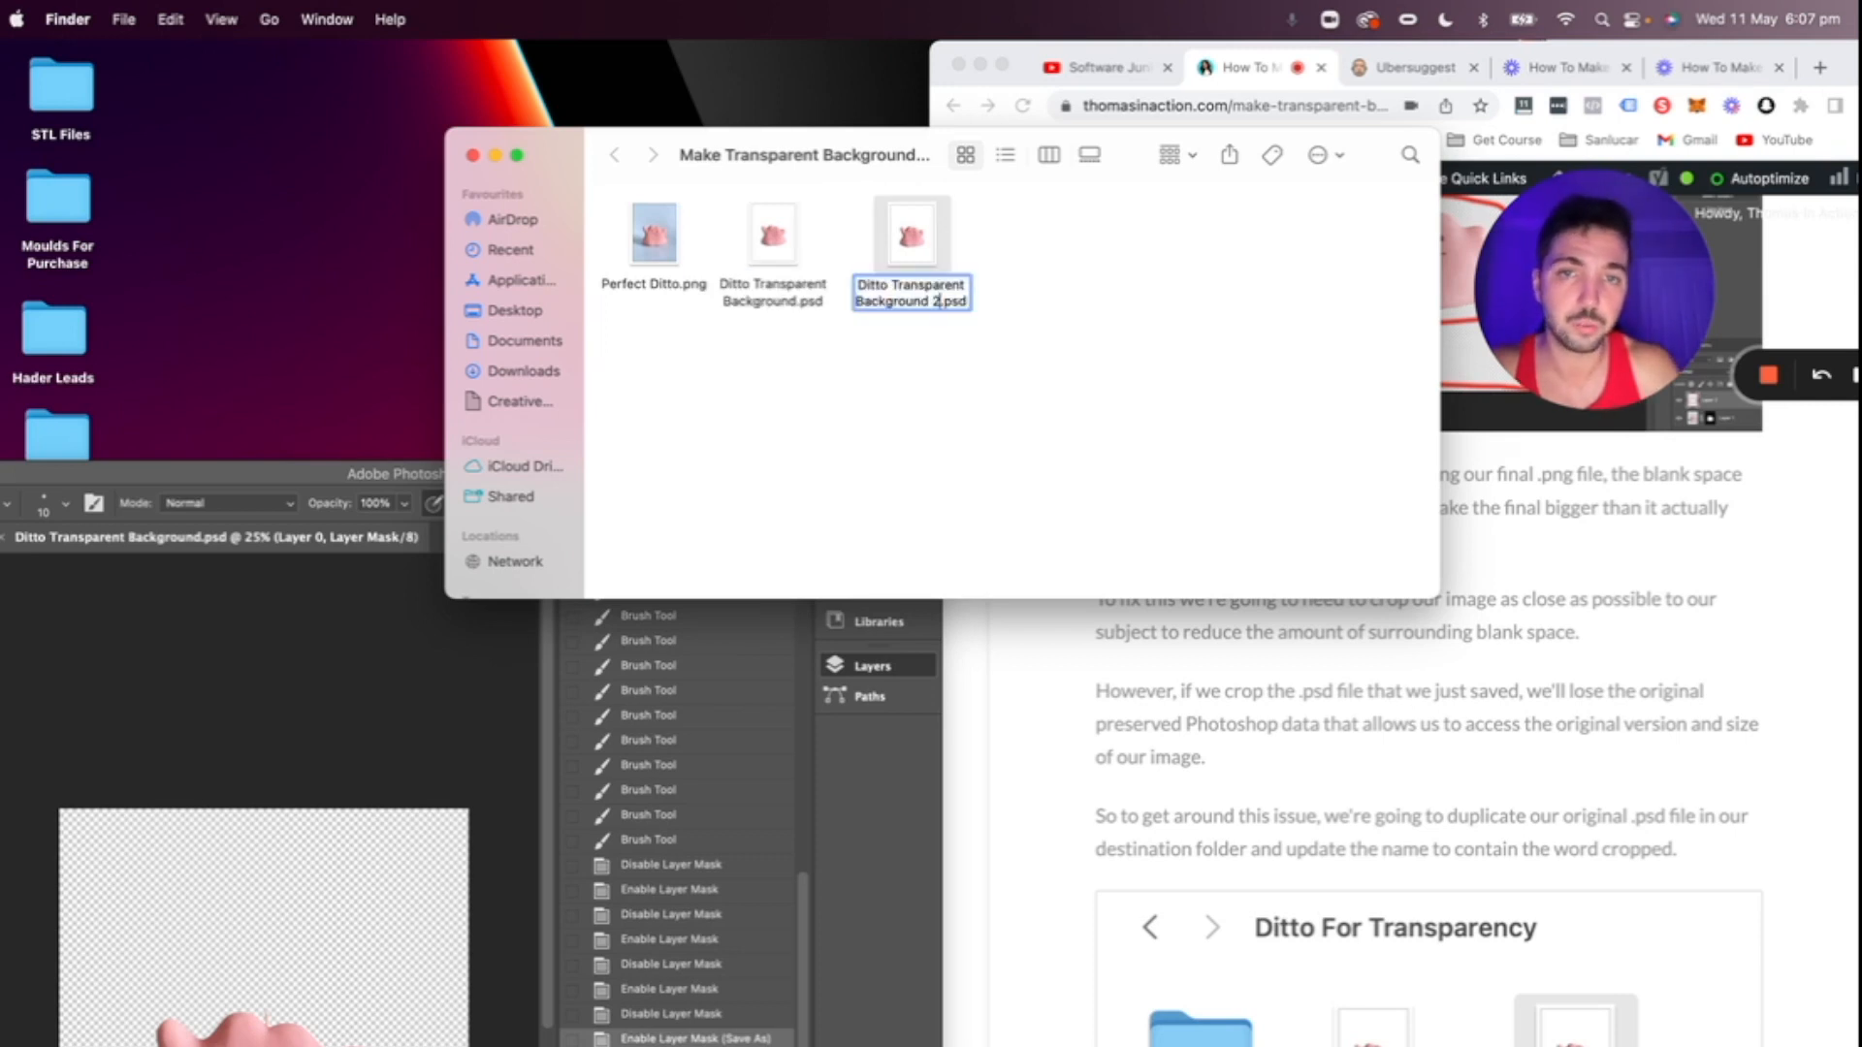
key(BackSpace)
text(Cropped)
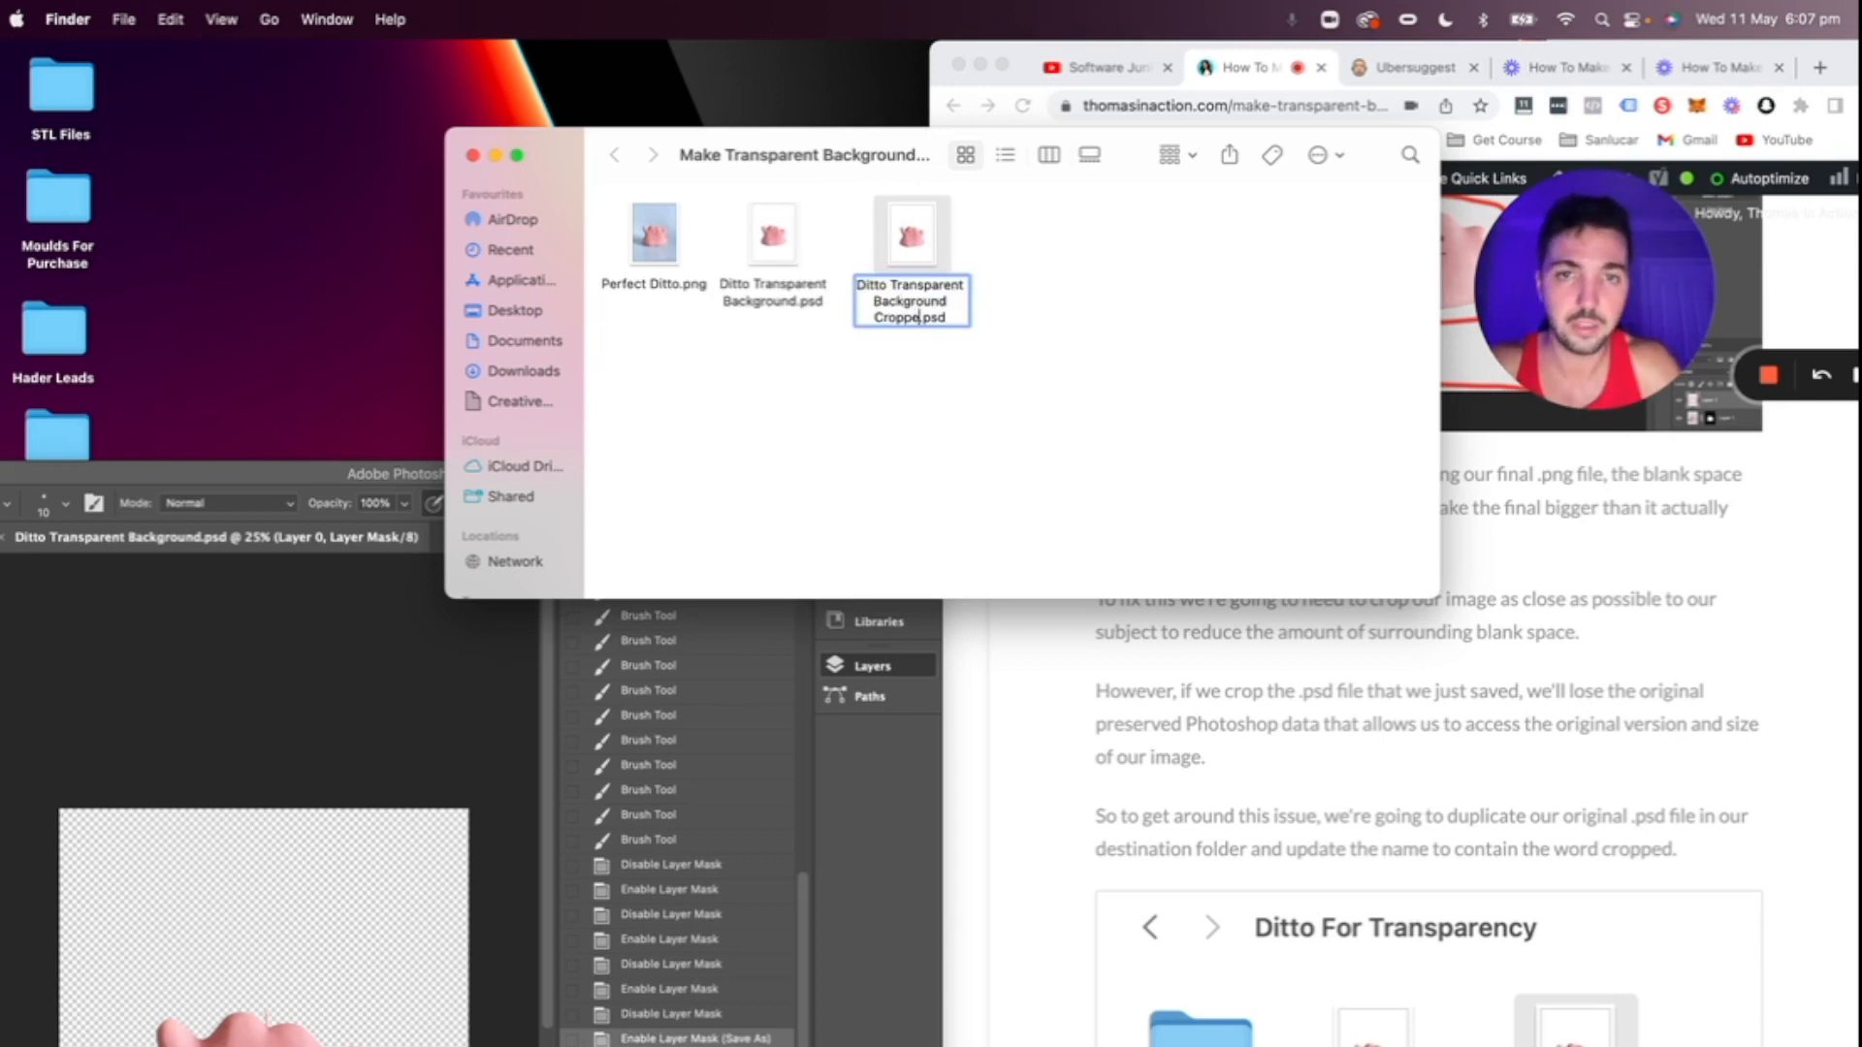
click(1178, 345)
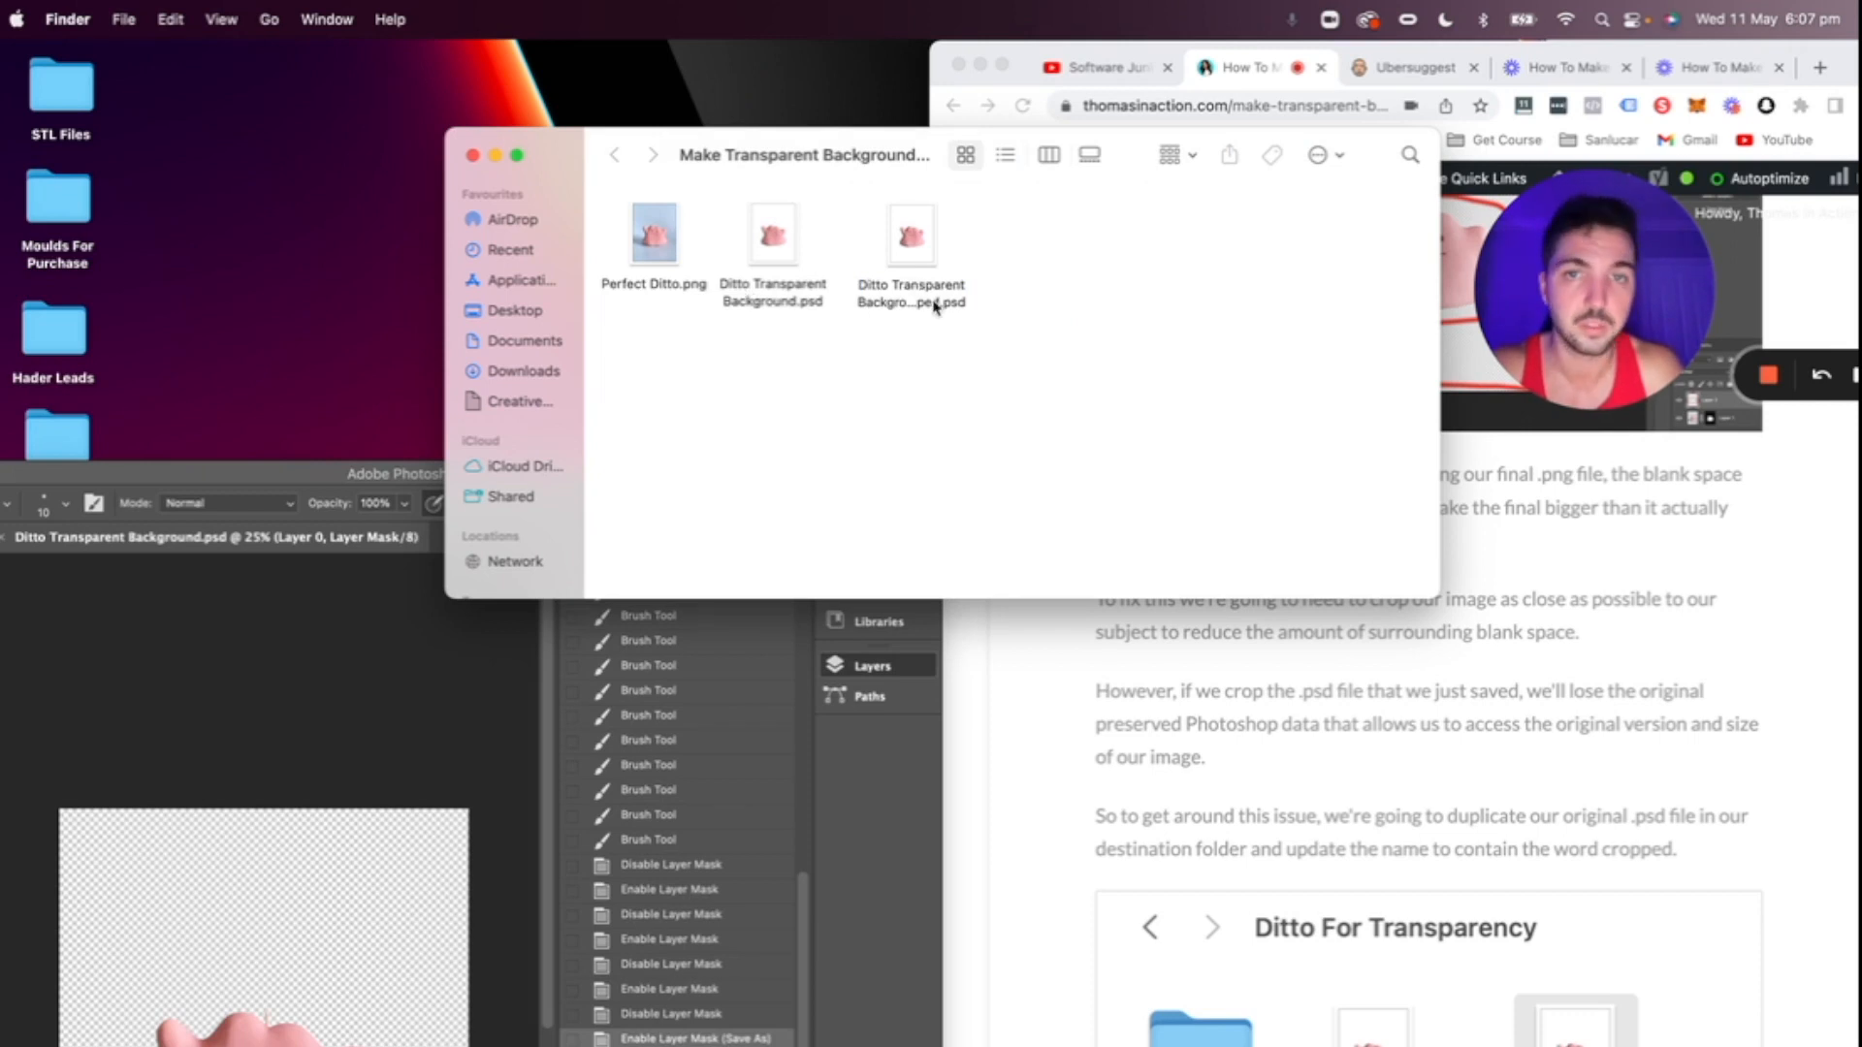
- Open Ditto Transparent Background Cropped.psd in Photoshop and widen the Photoshop window across the screen
double_click(916, 245)
drag(655, 342, 682, 54)
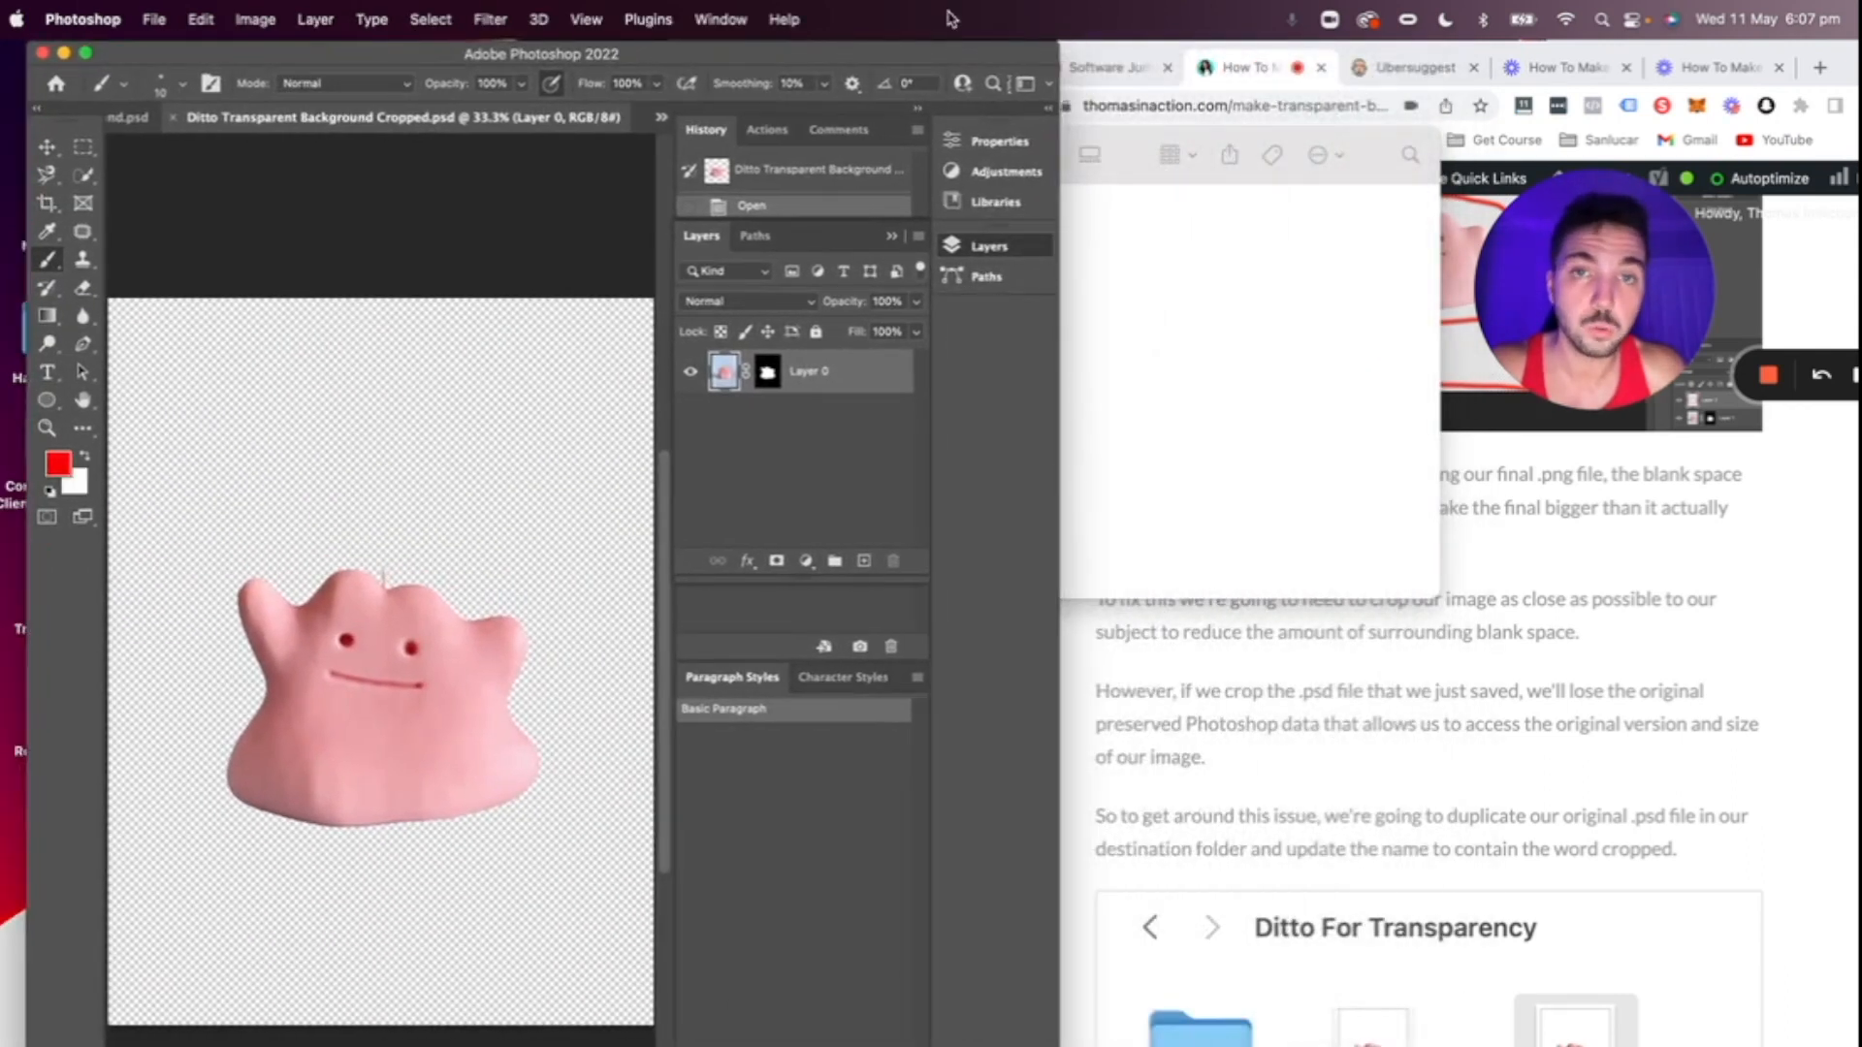
drag(953, 45, 915, 45)
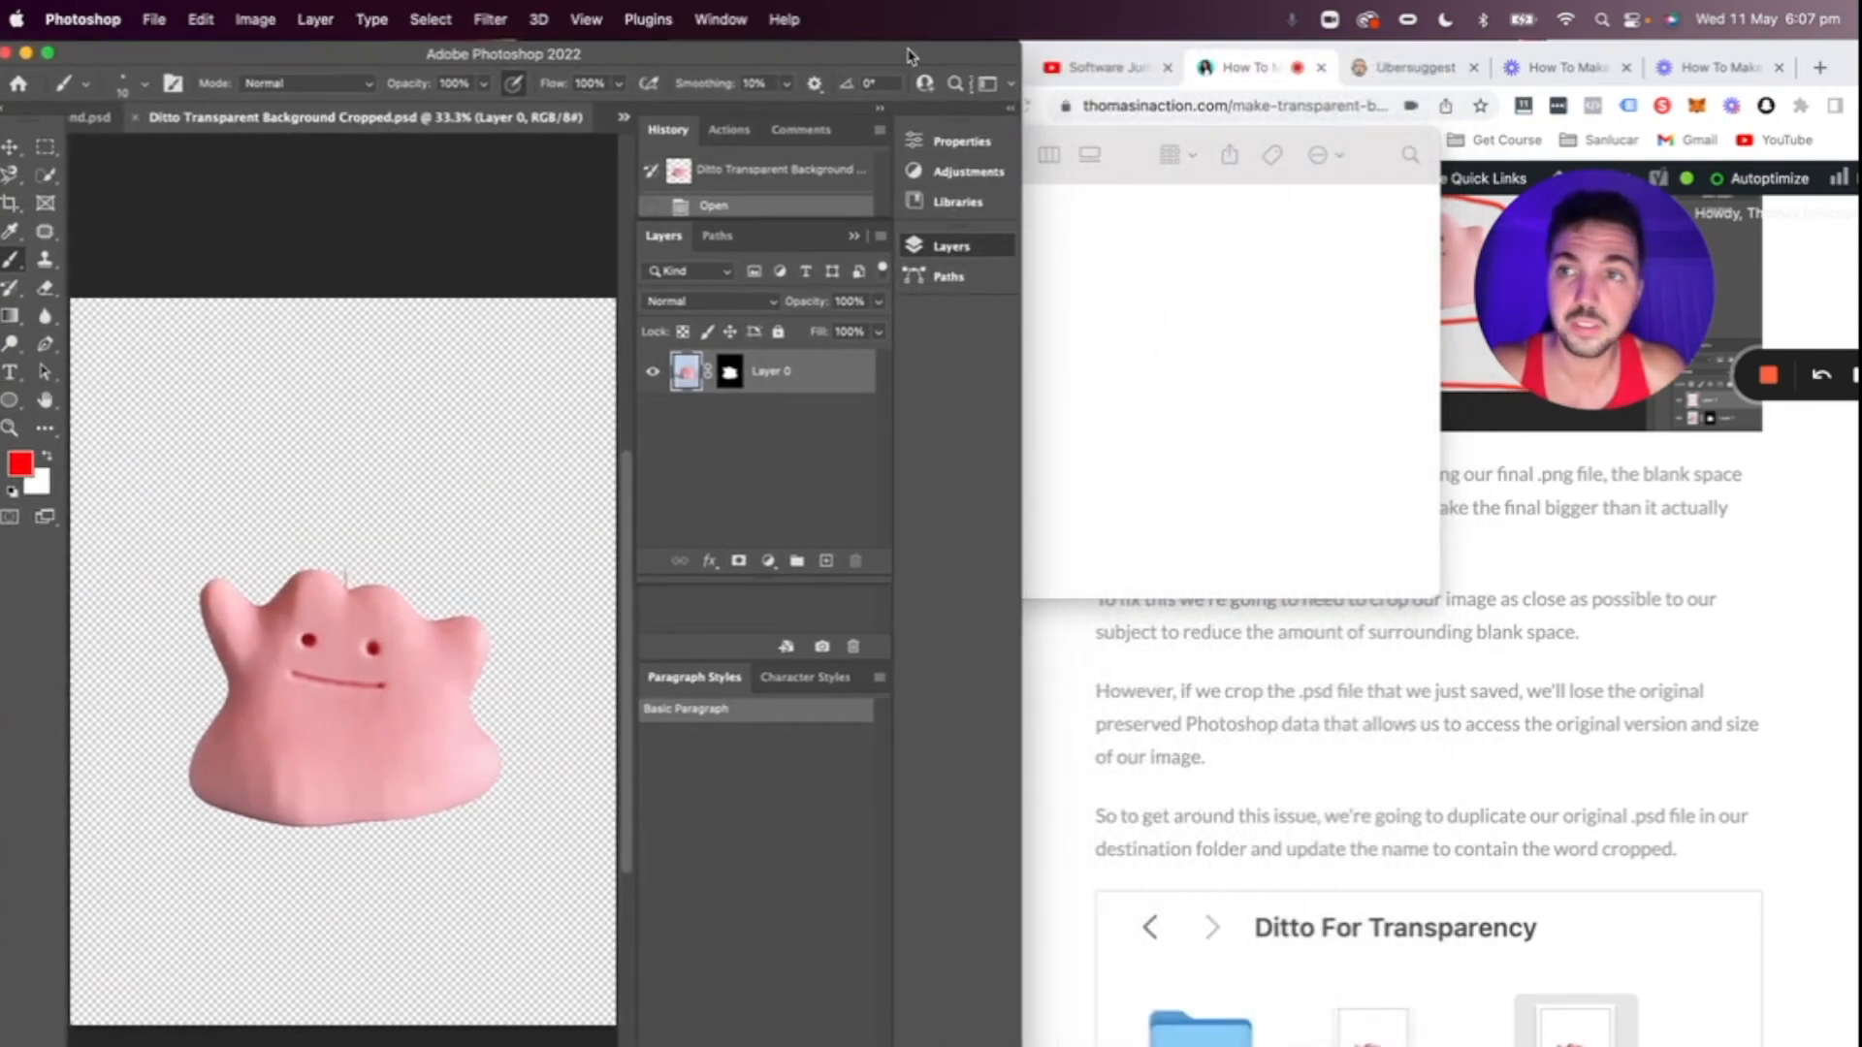
click(1025, 400)
click(978, 664)
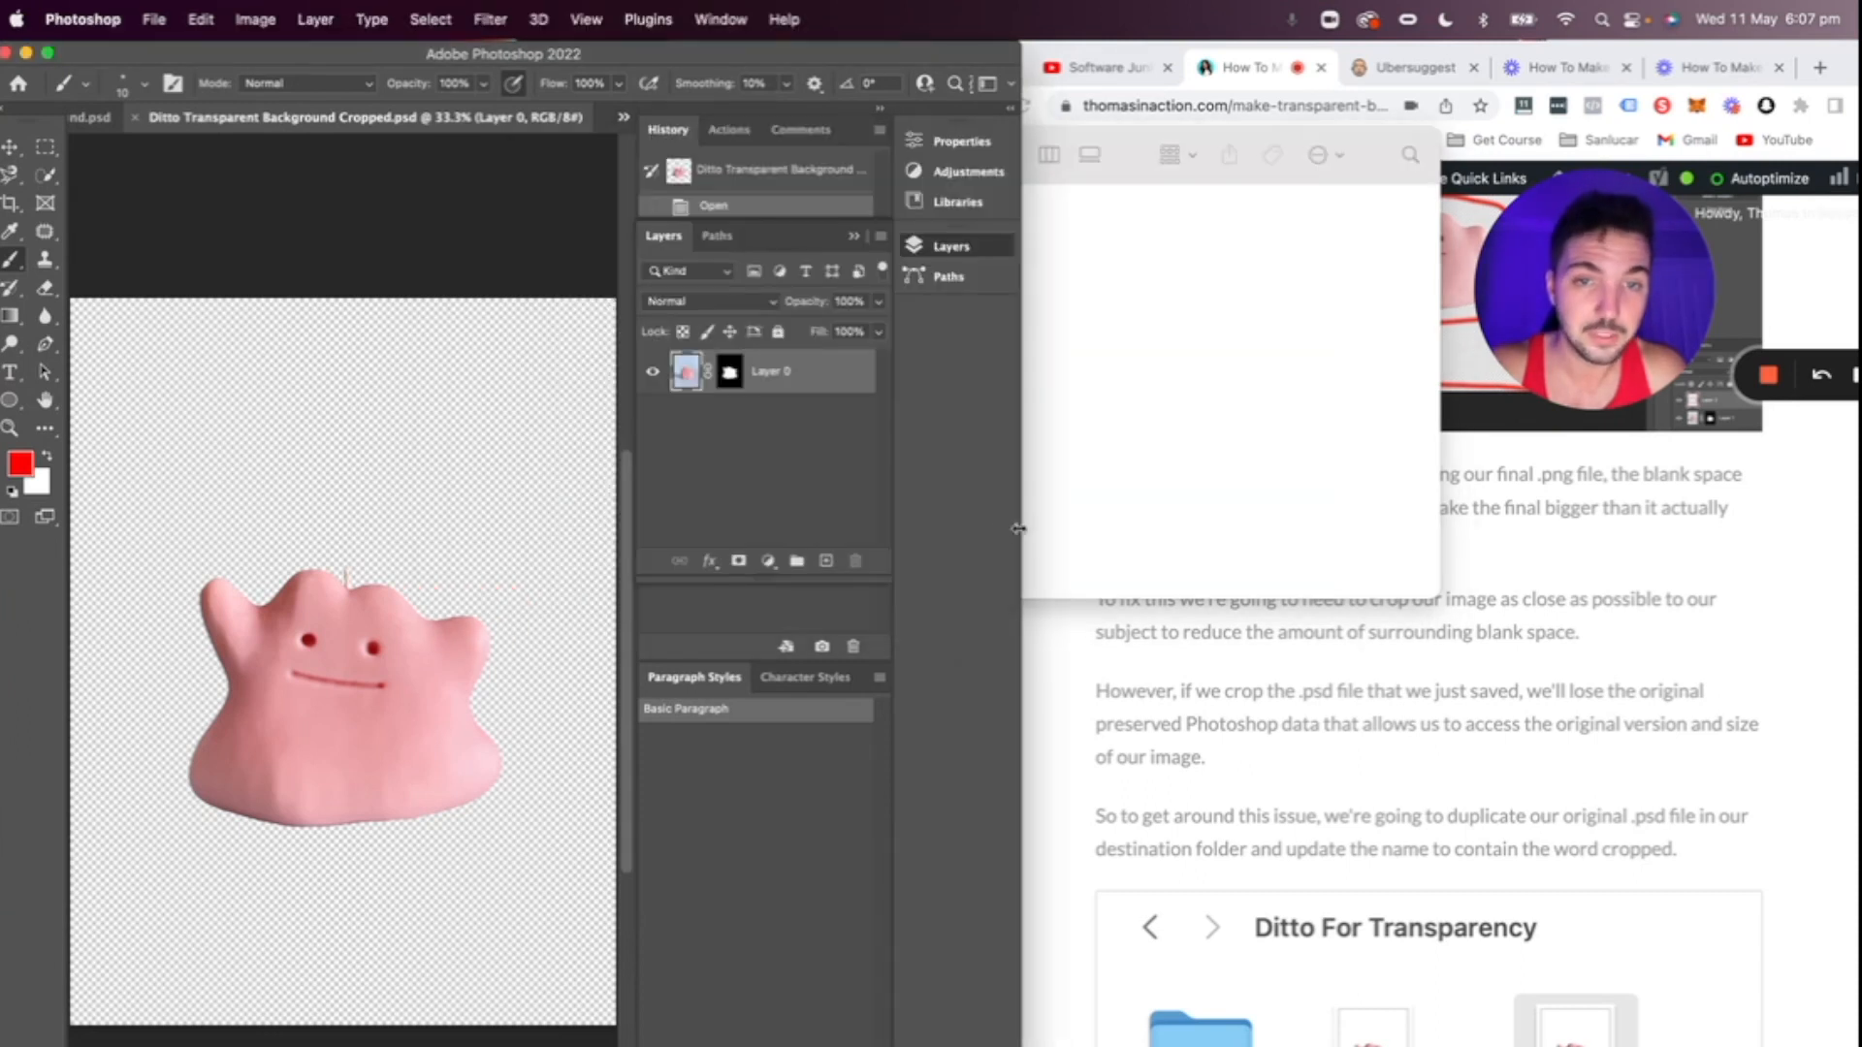
drag(1021, 526, 1857, 470)
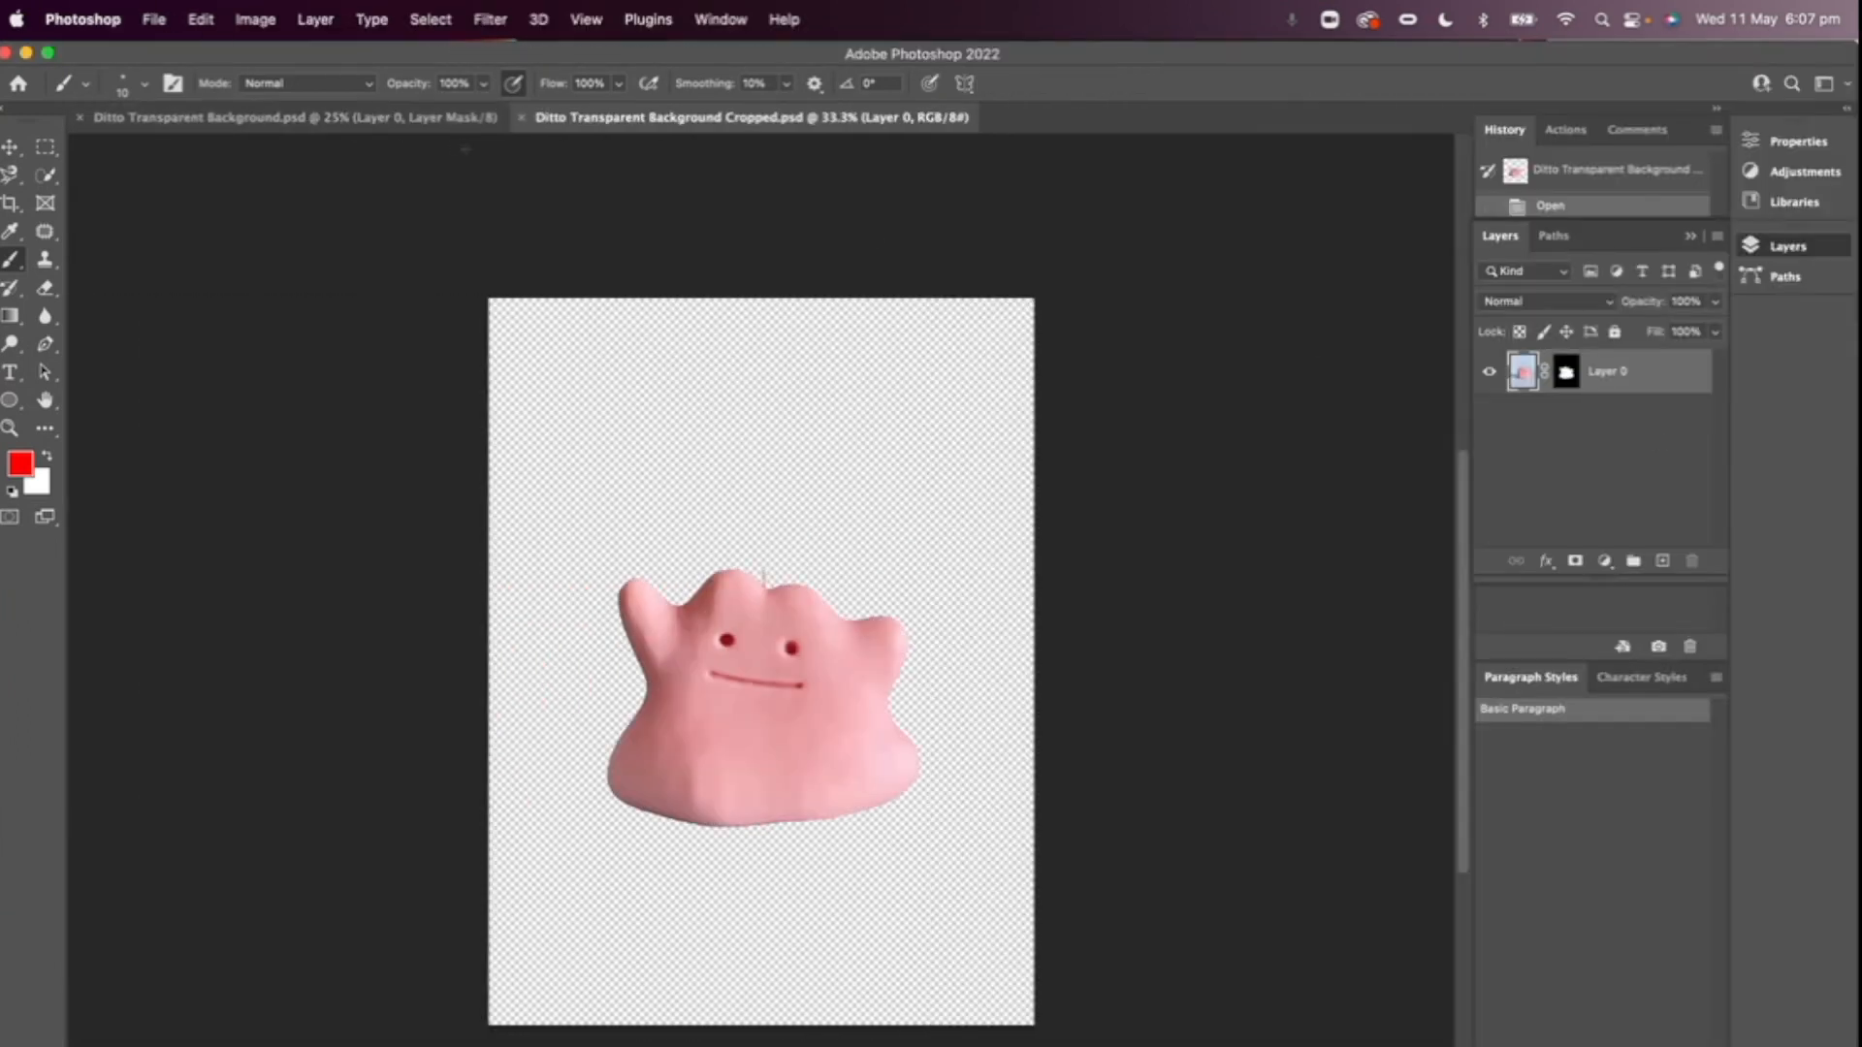
- Compare the original and cropped-copy documents, and close the original Ditto Transparent Background.psd
click(402, 118)
click(611, 114)
click(386, 117)
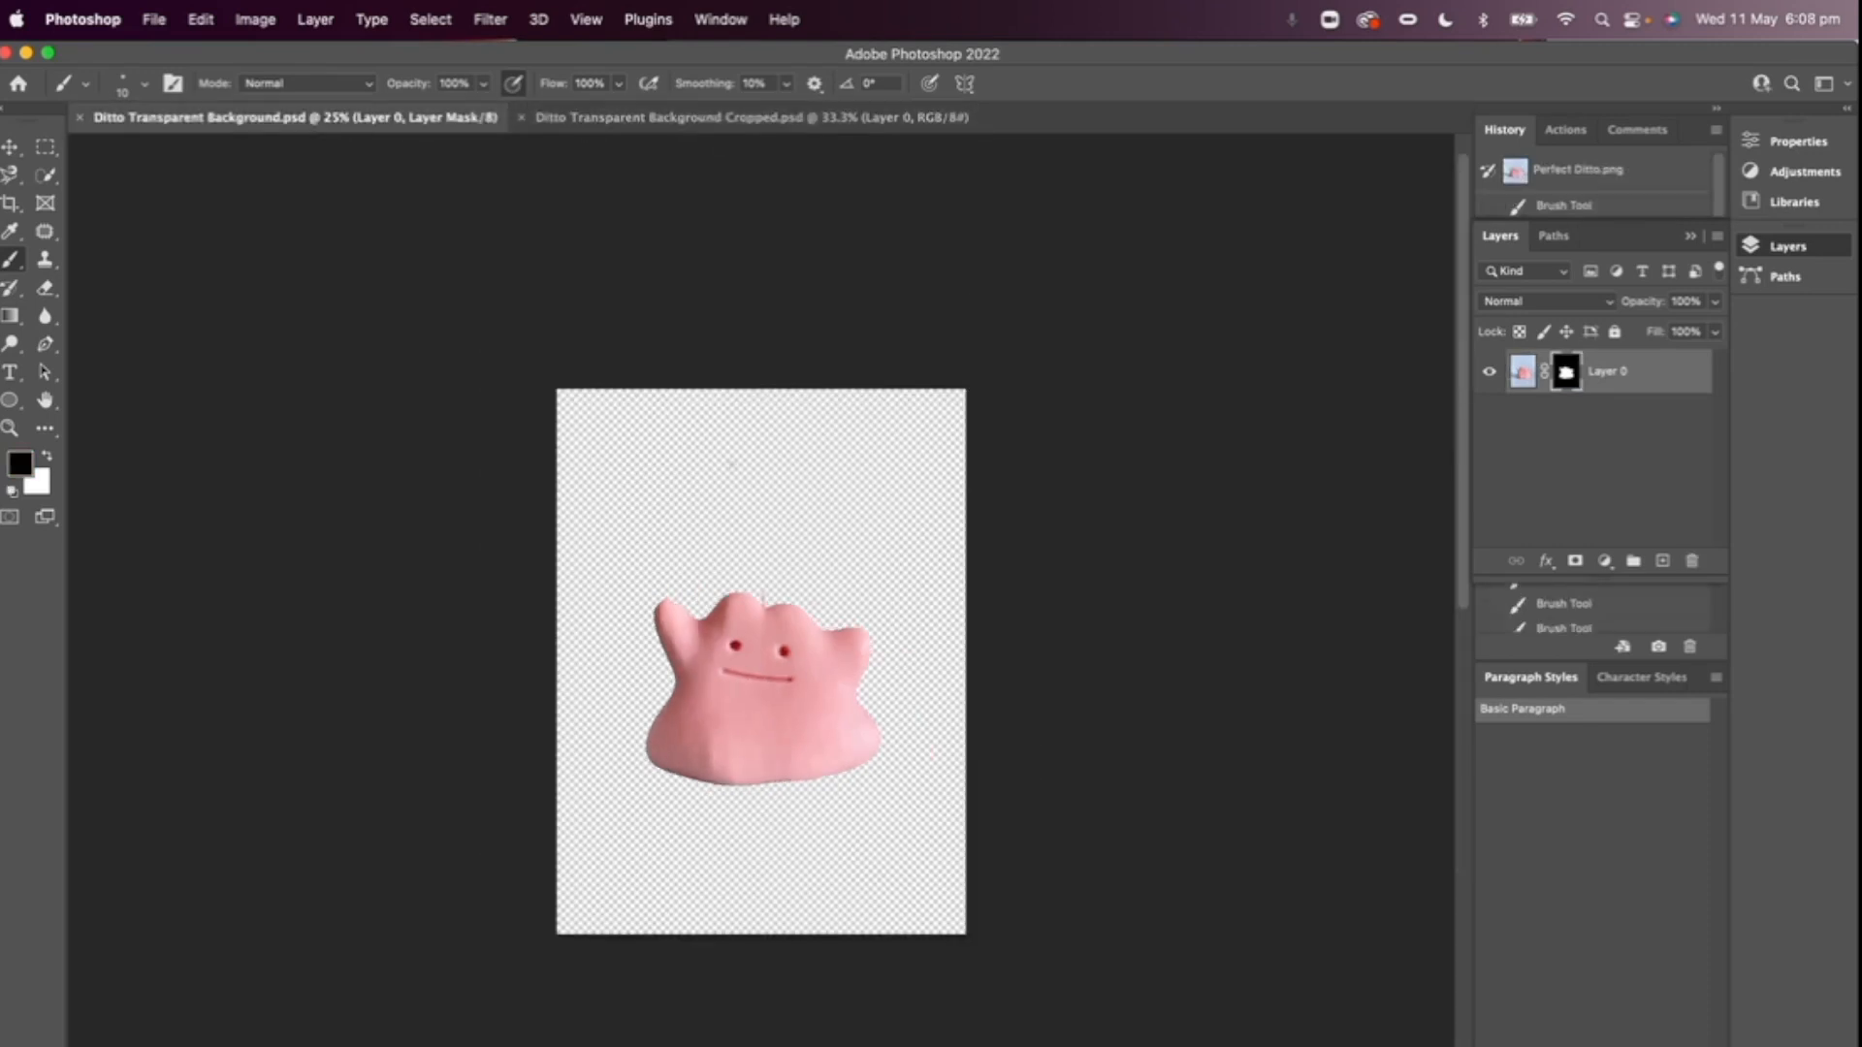
click(652, 118)
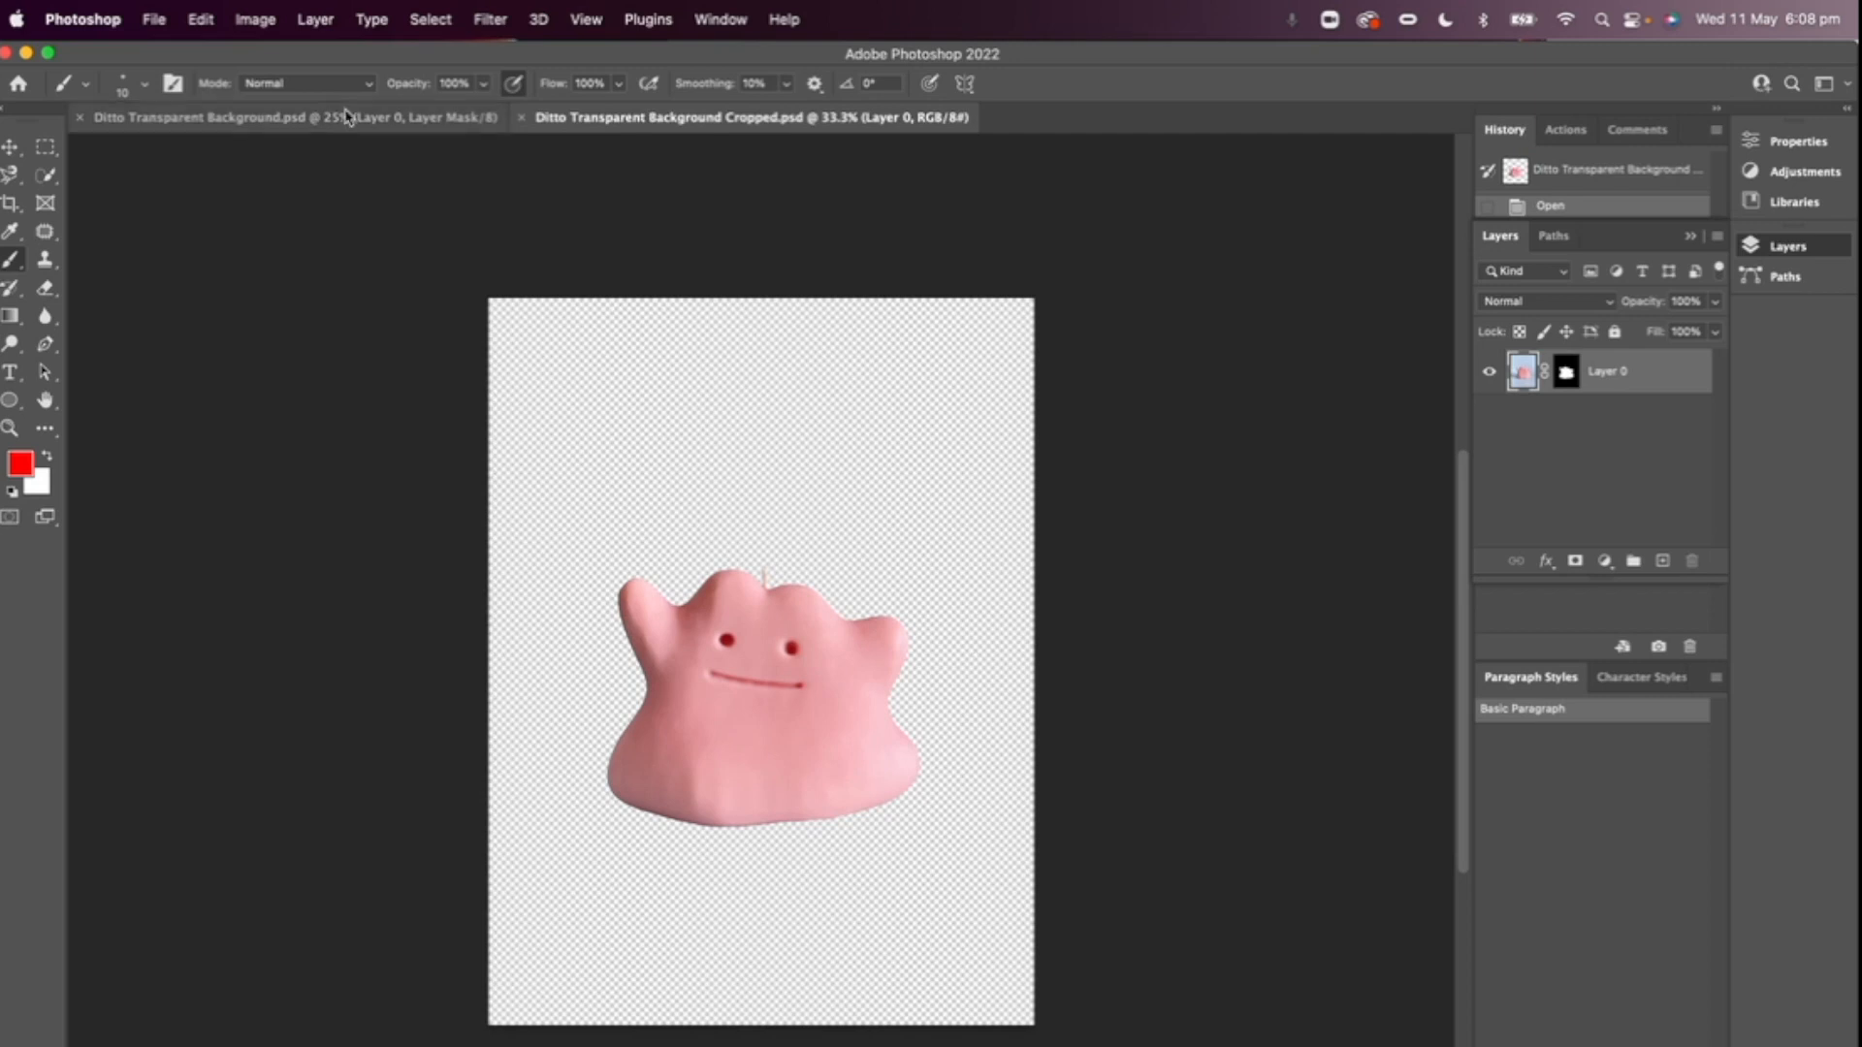
click(80, 118)
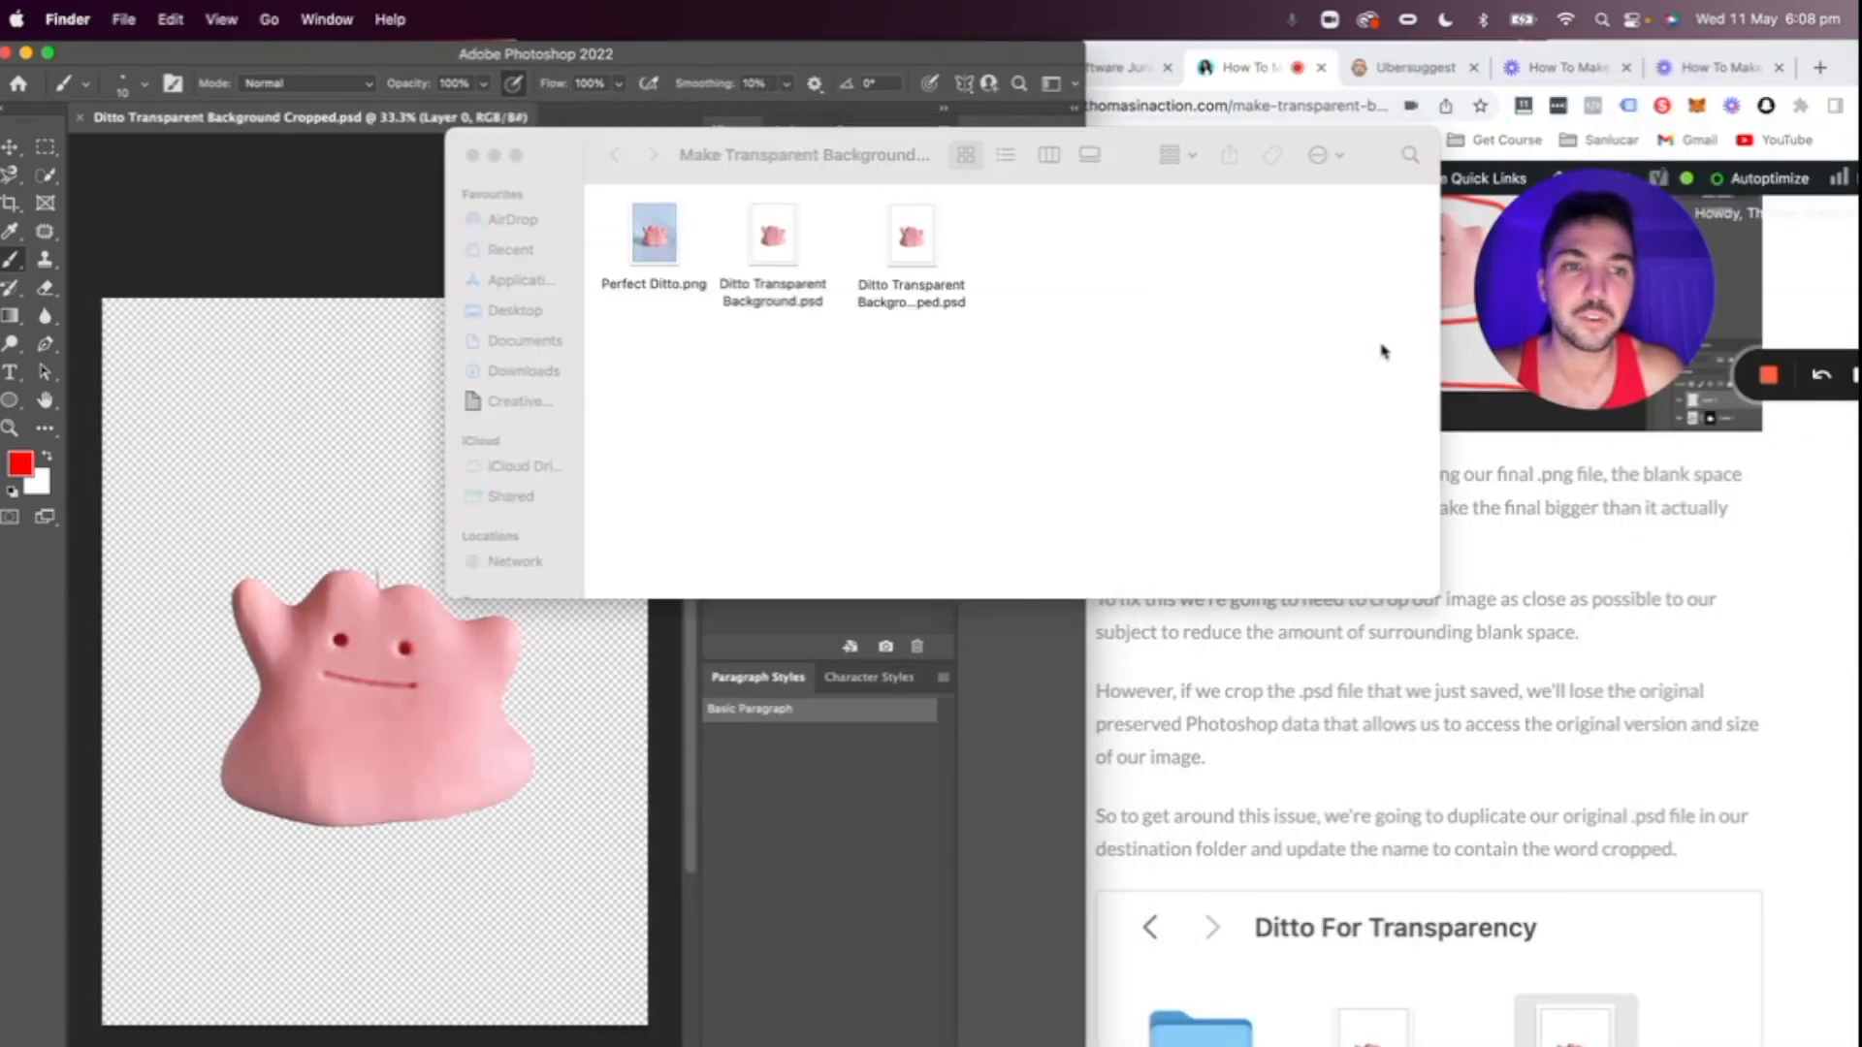
- Crop Ditto Transparent Background Cropped.psd tightly around the pink Ditto on all four sides and save the file
click(1382, 351)
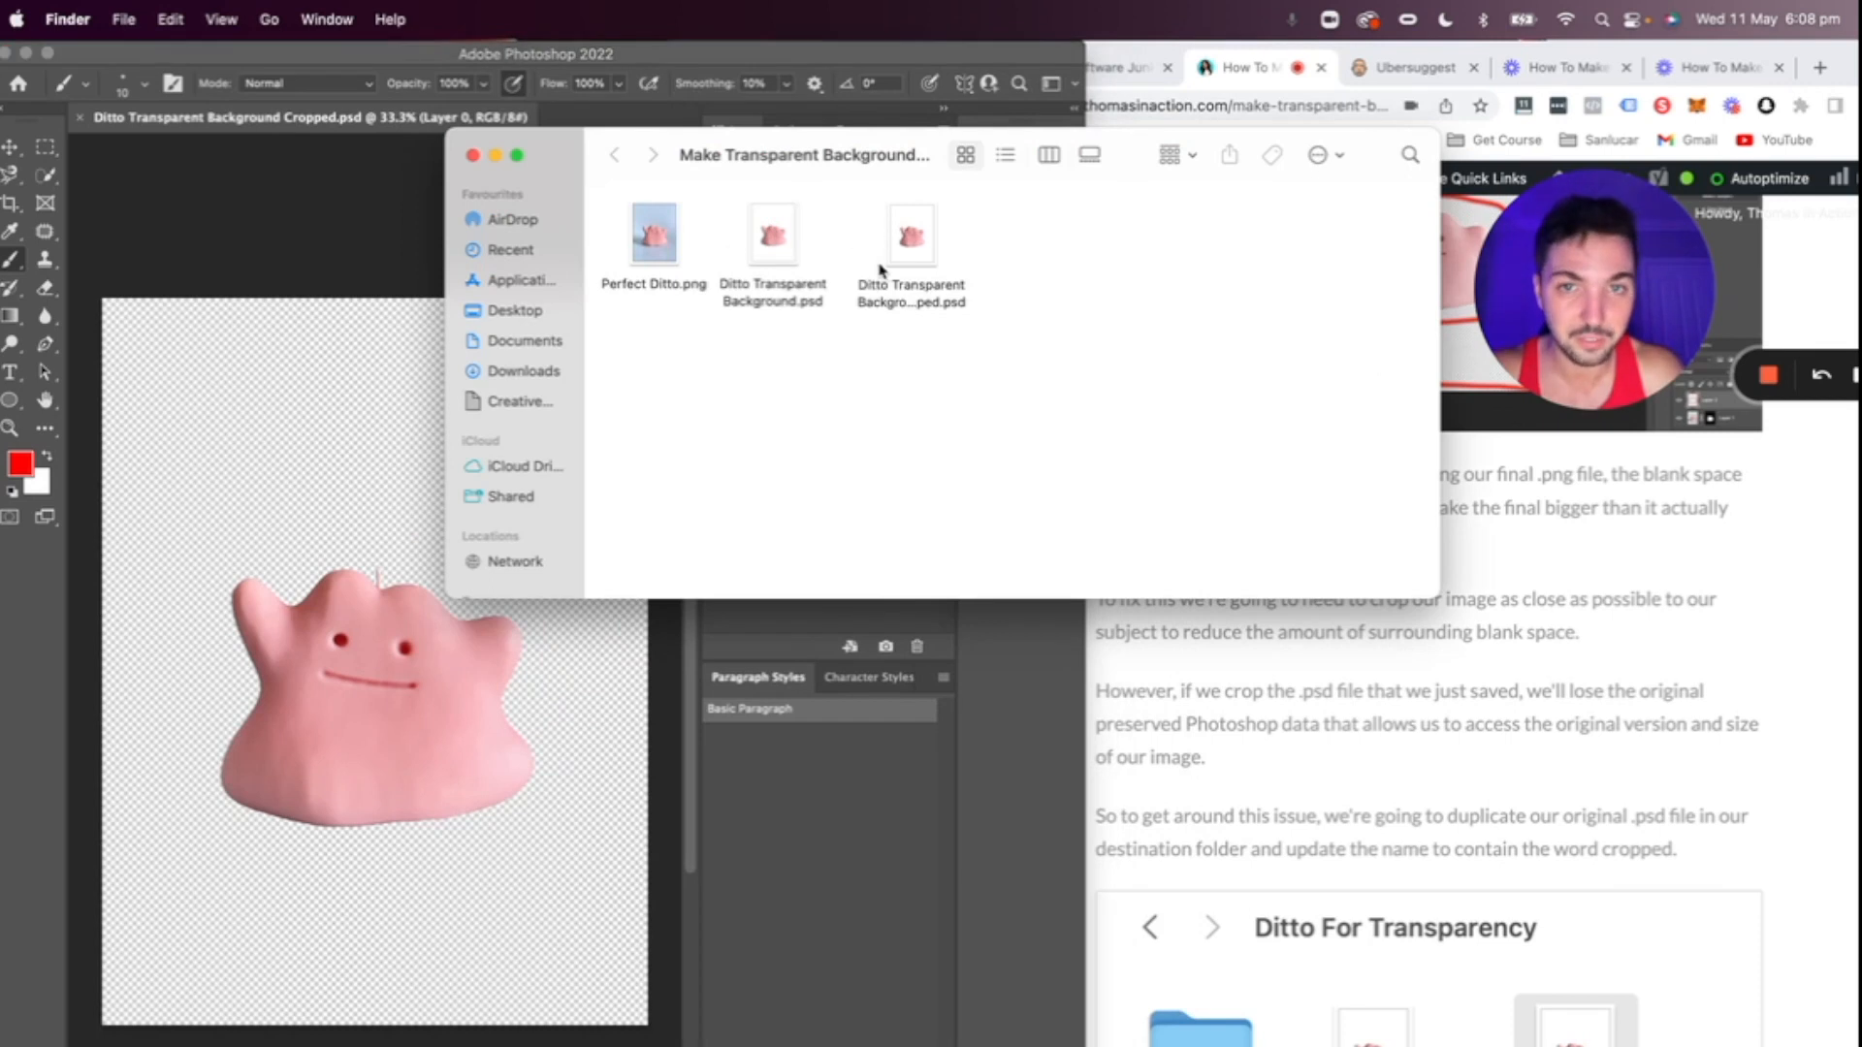
click(208, 145)
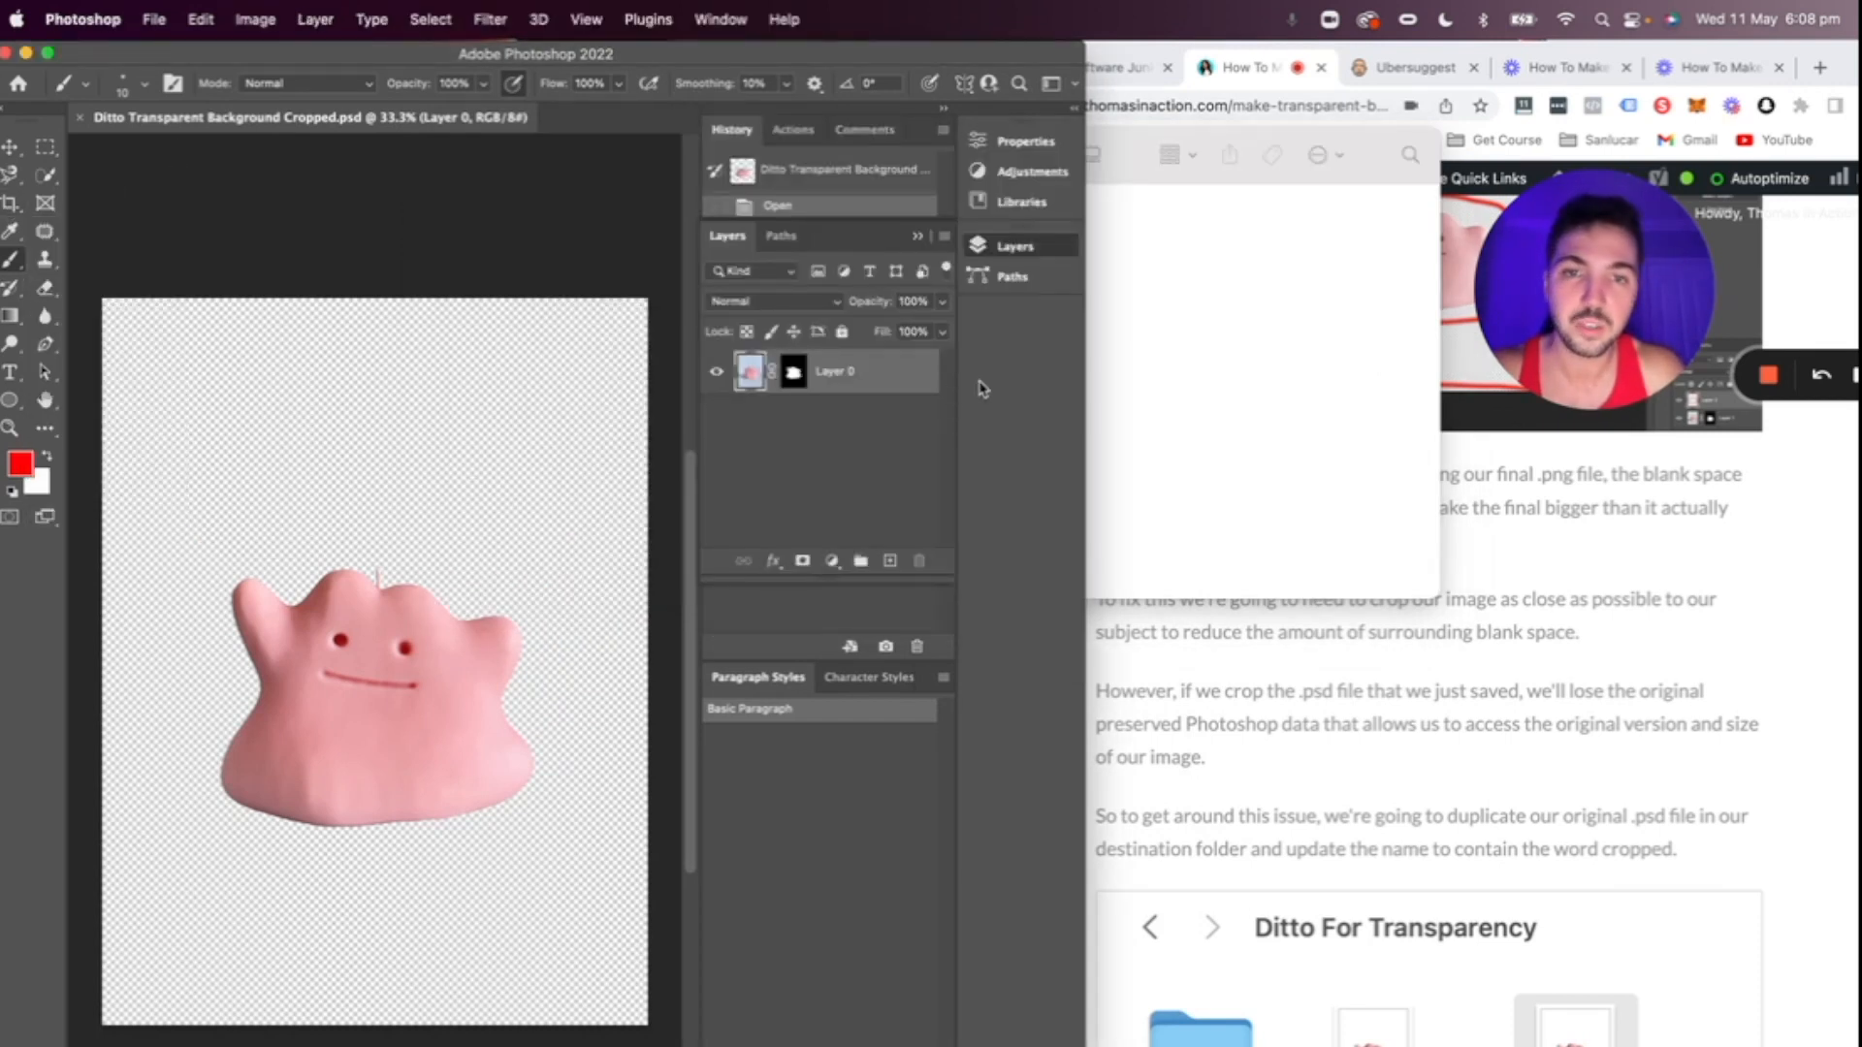
click(11, 207)
click(517, 185)
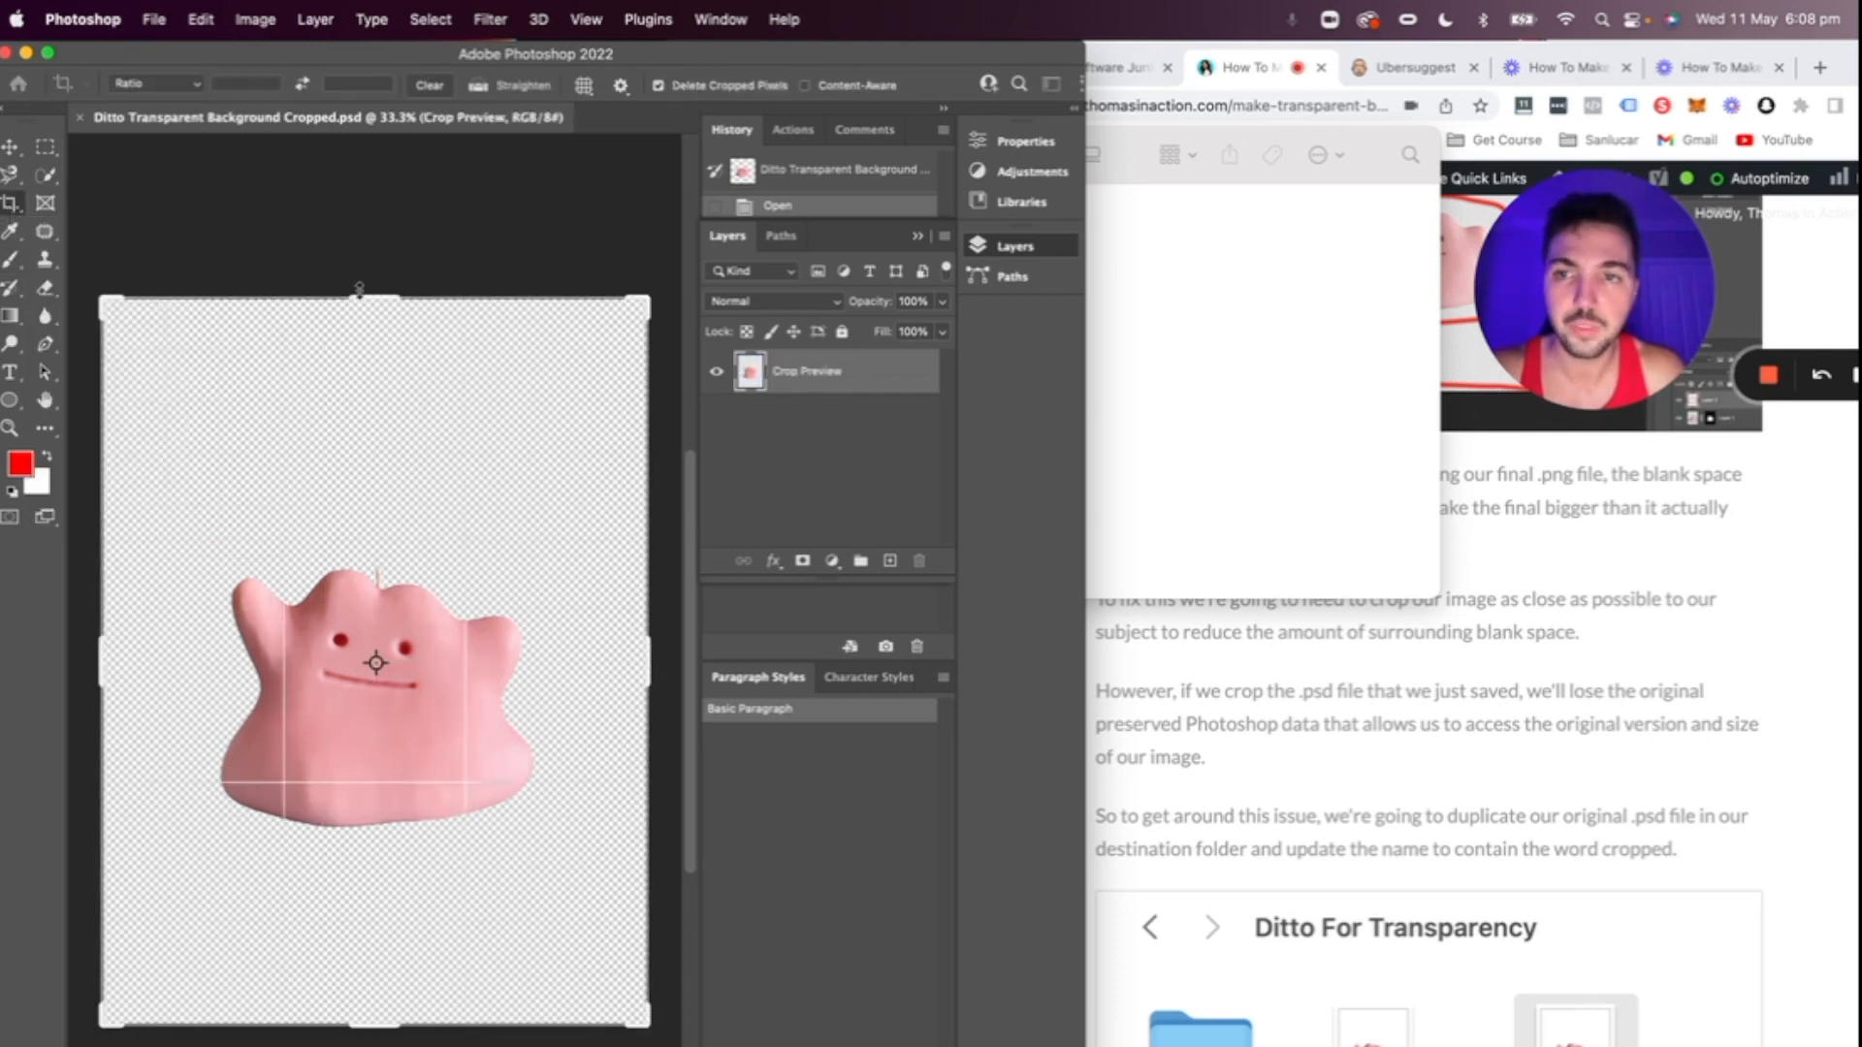
drag(371, 296, 372, 423)
drag(647, 668, 595, 665)
drag(397, 899, 397, 801)
drag(156, 648, 210, 648)
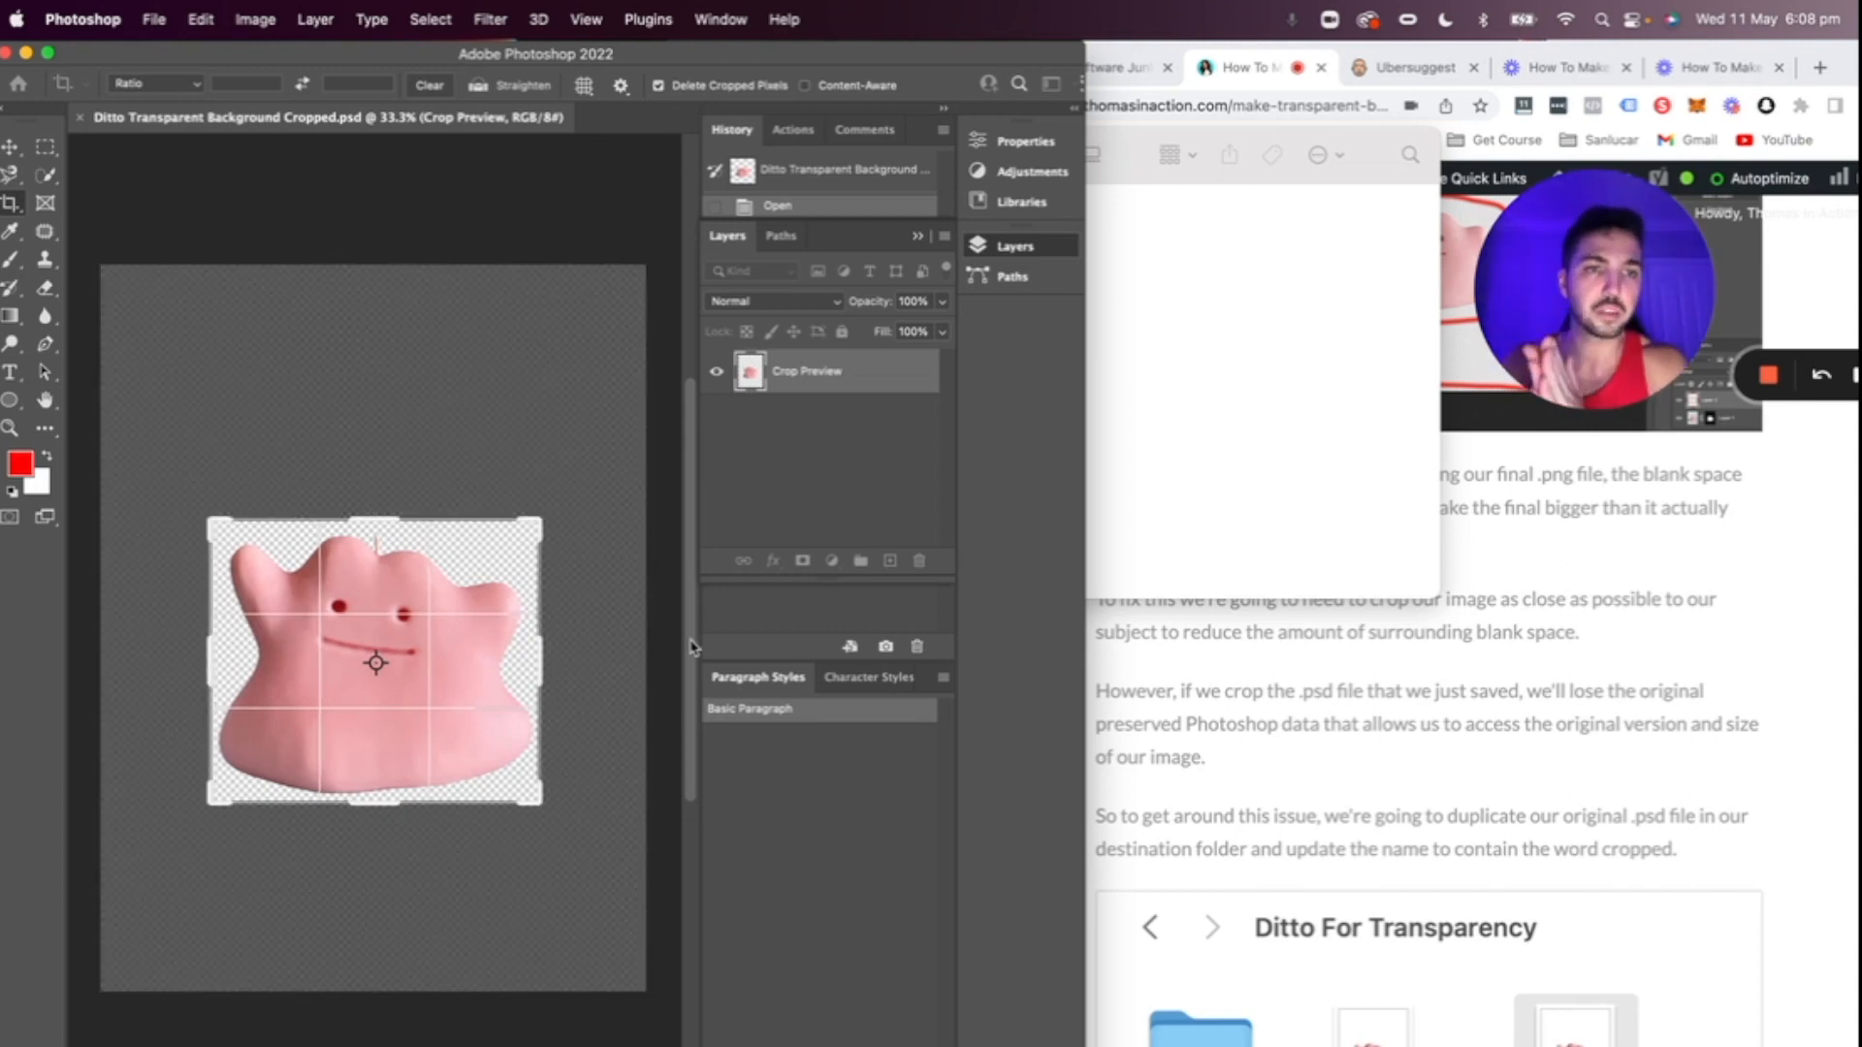
key(Return)
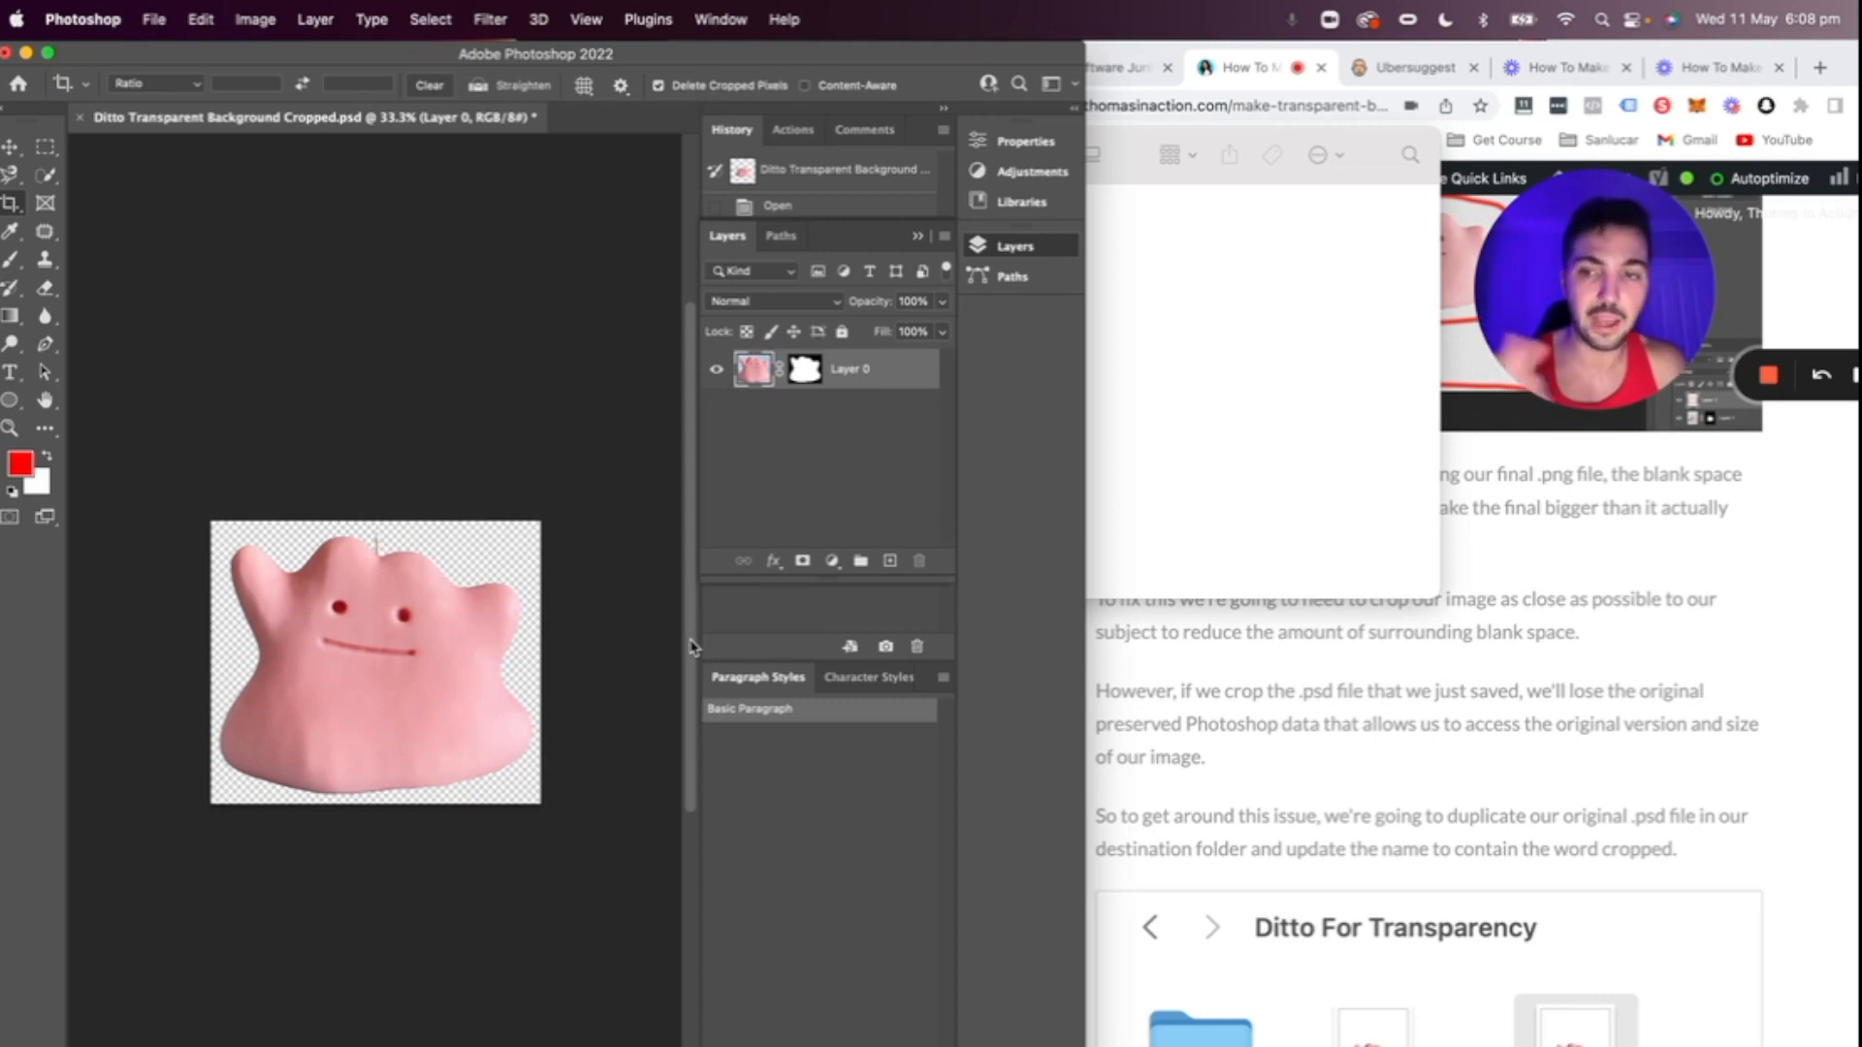
key(super+s)
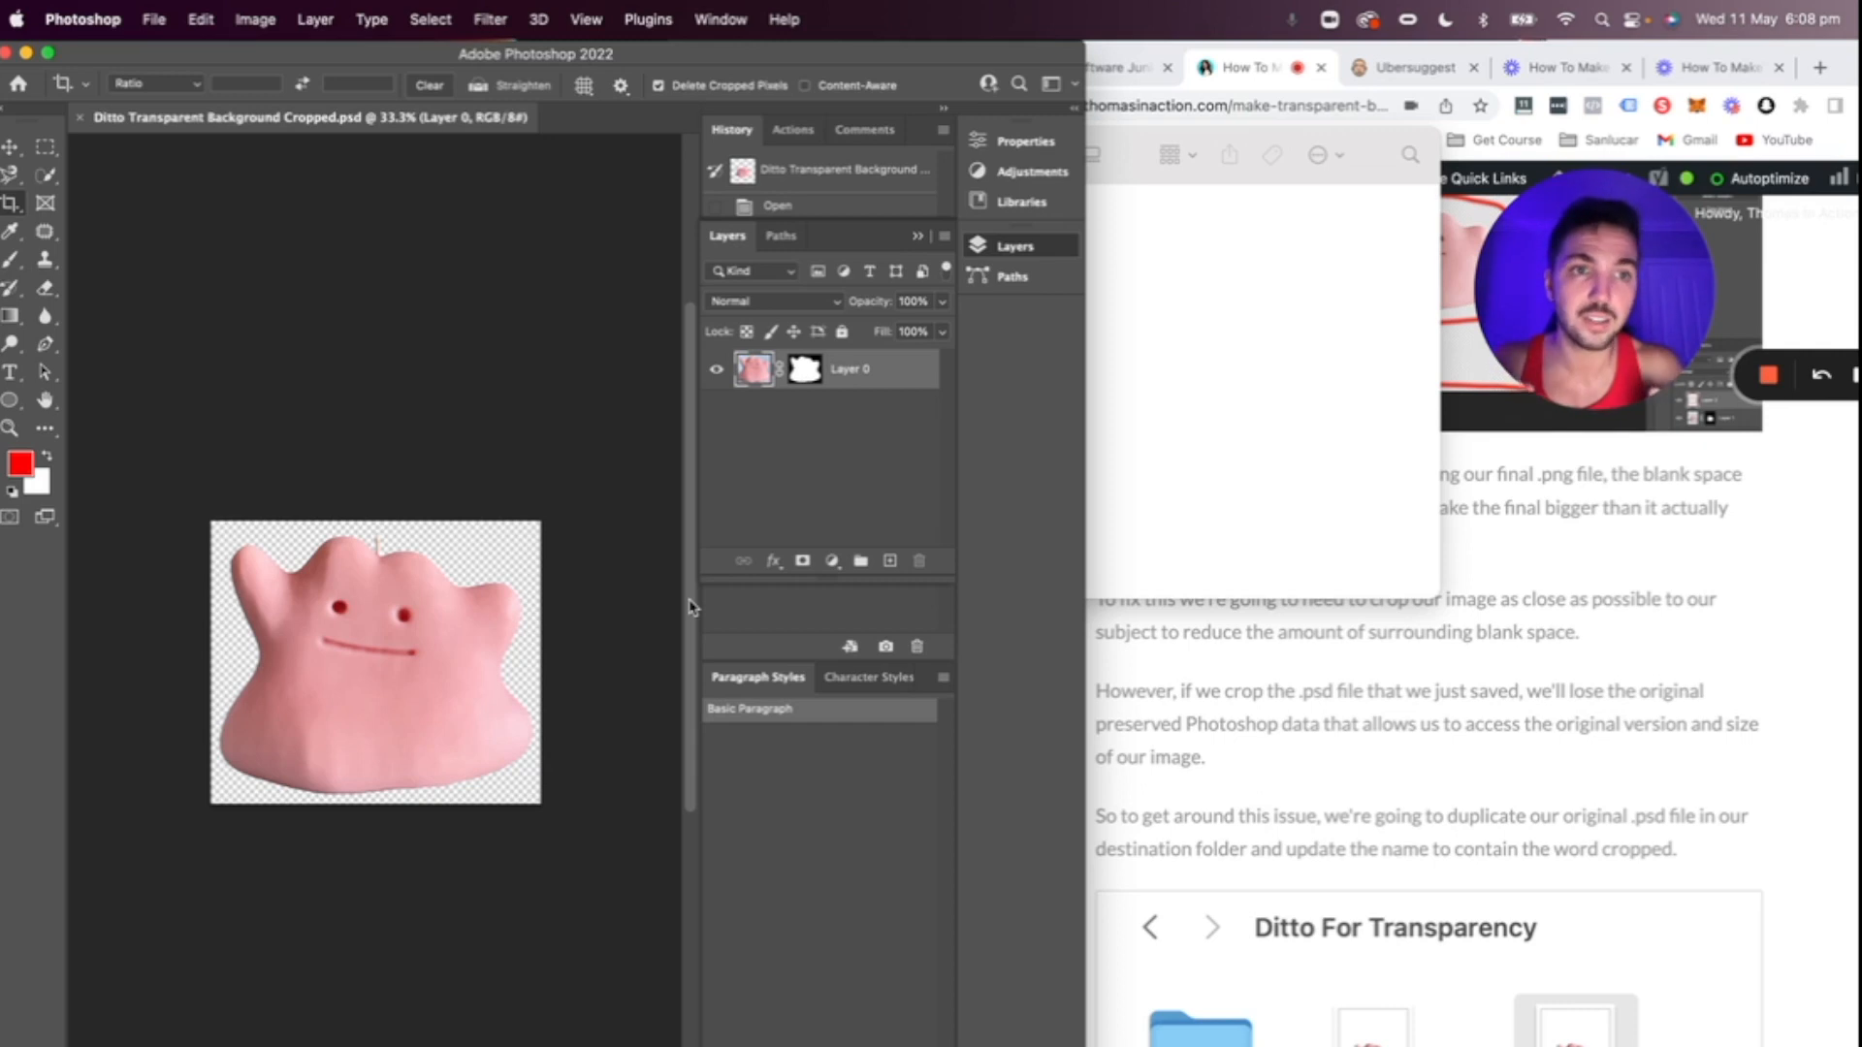
- Compare the uncropped and cropped .psd files in the Finder folder and return to Photoshop
click(1313, 476)
click(737, 254)
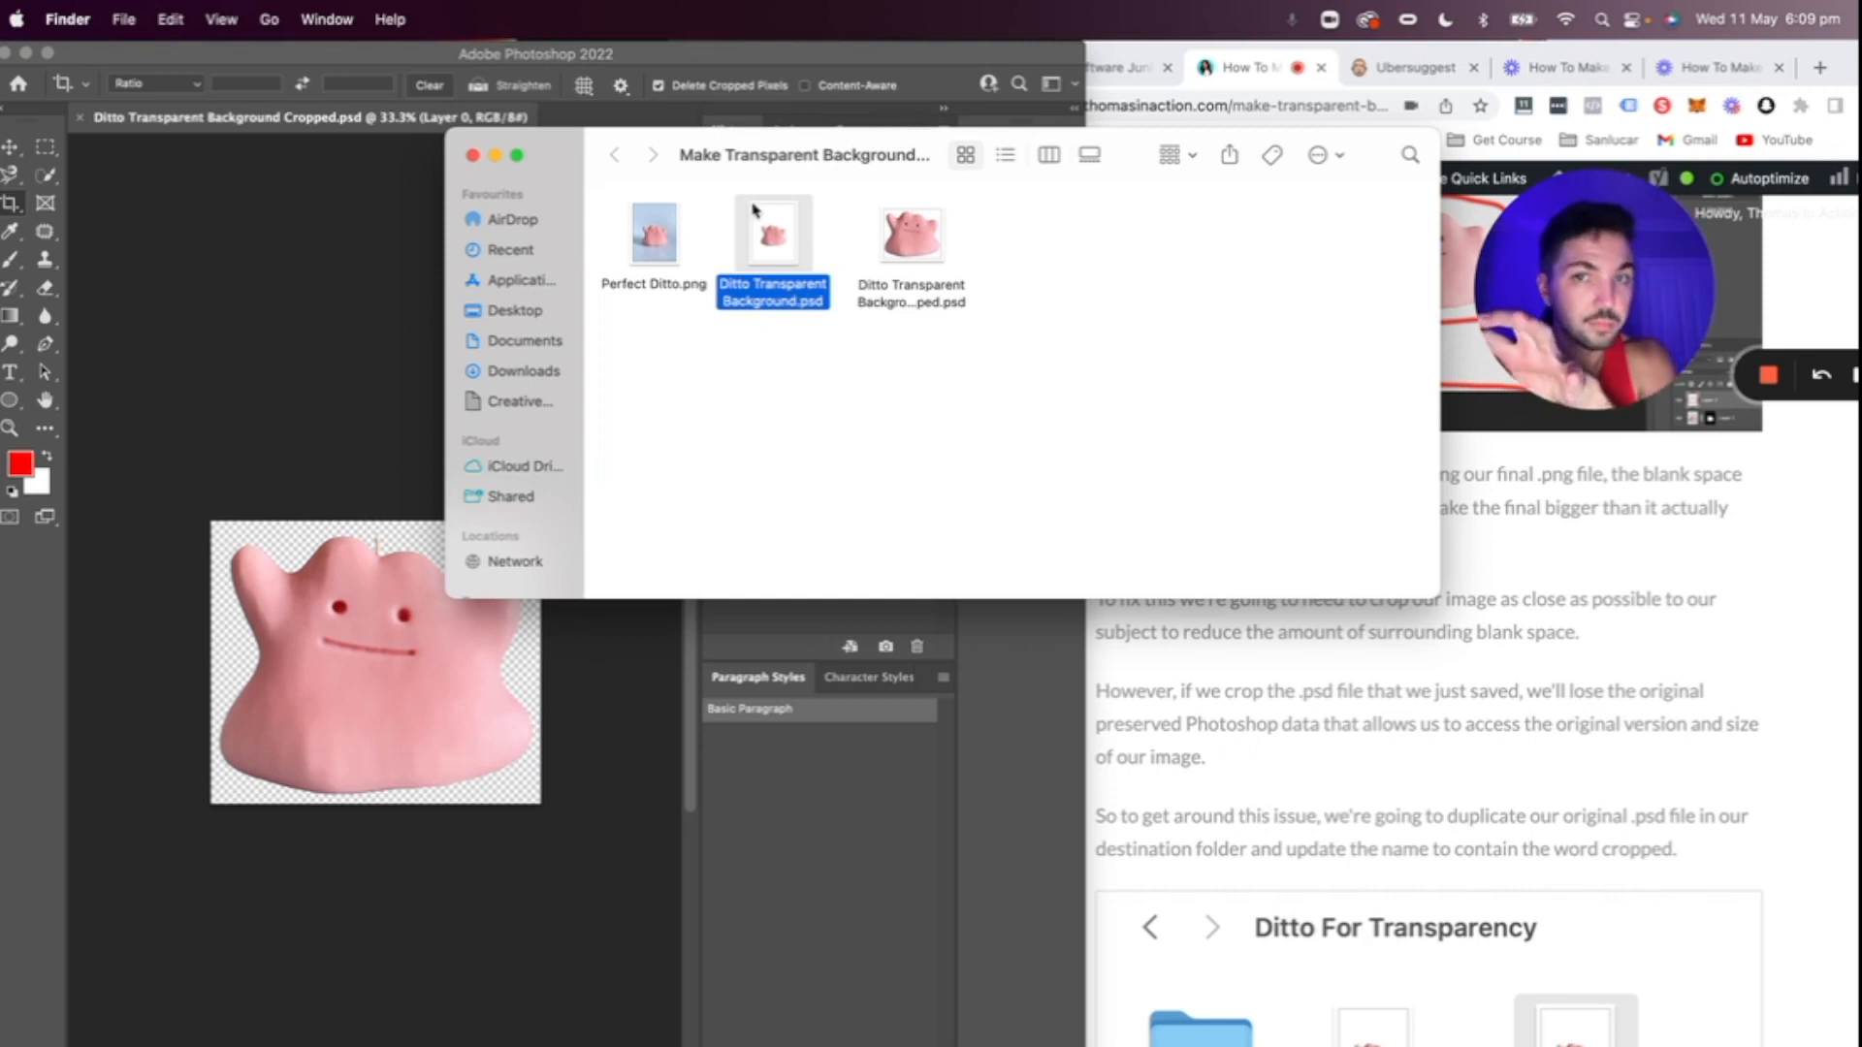
click(954, 289)
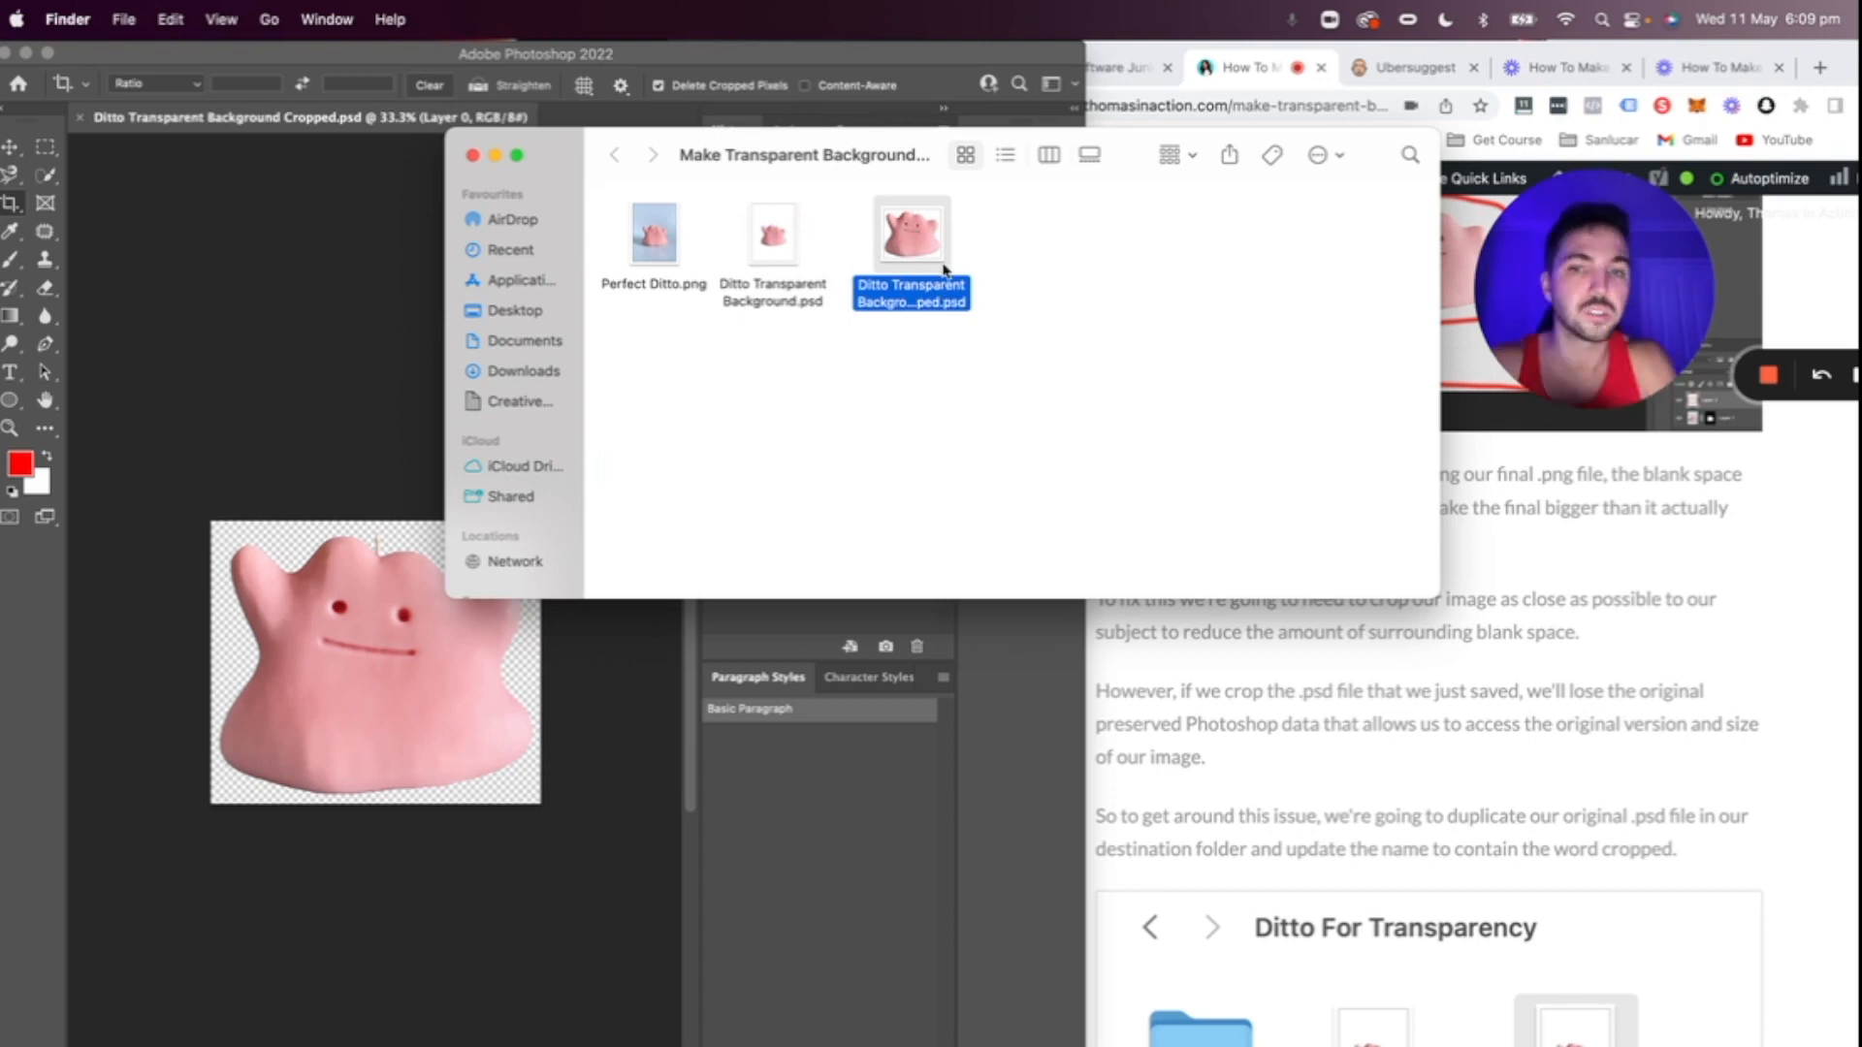
click(399, 398)
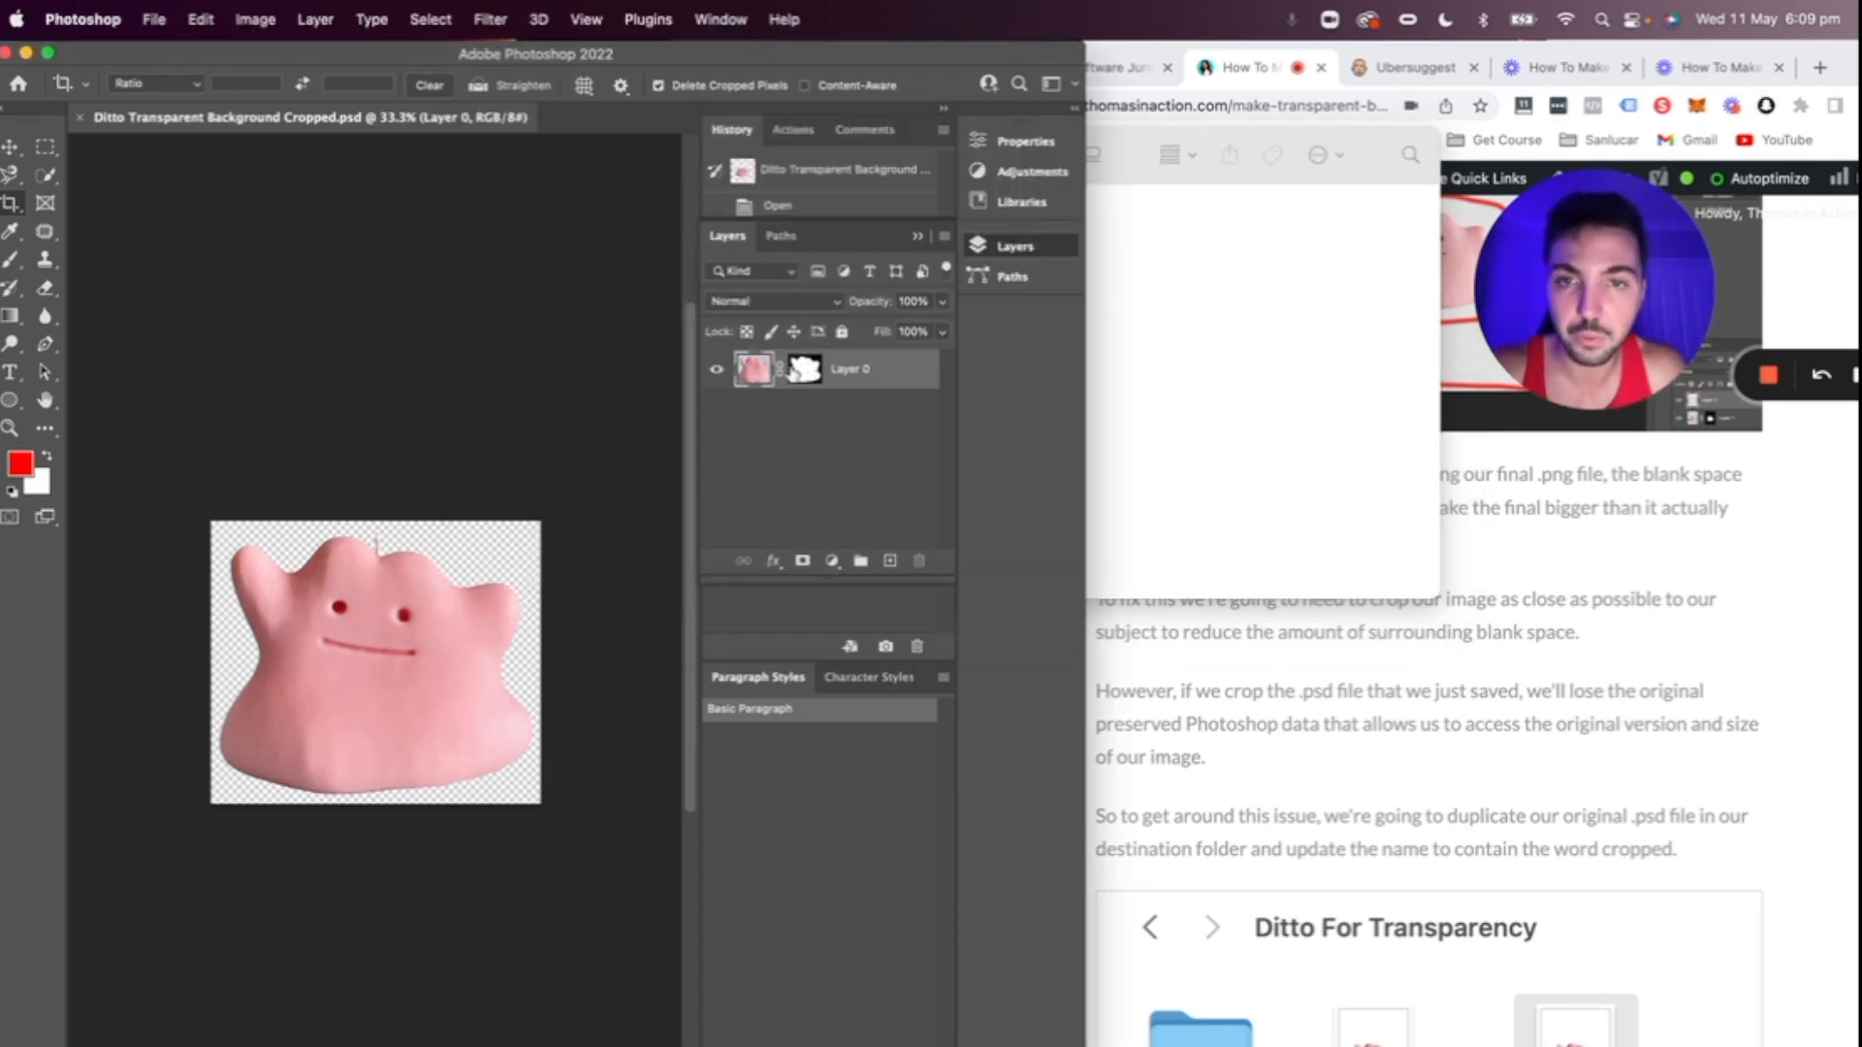
- Temporarily disable Layer 0's mask to inspect the cropped photo background, and enable the mask again
shift+click(797, 376)
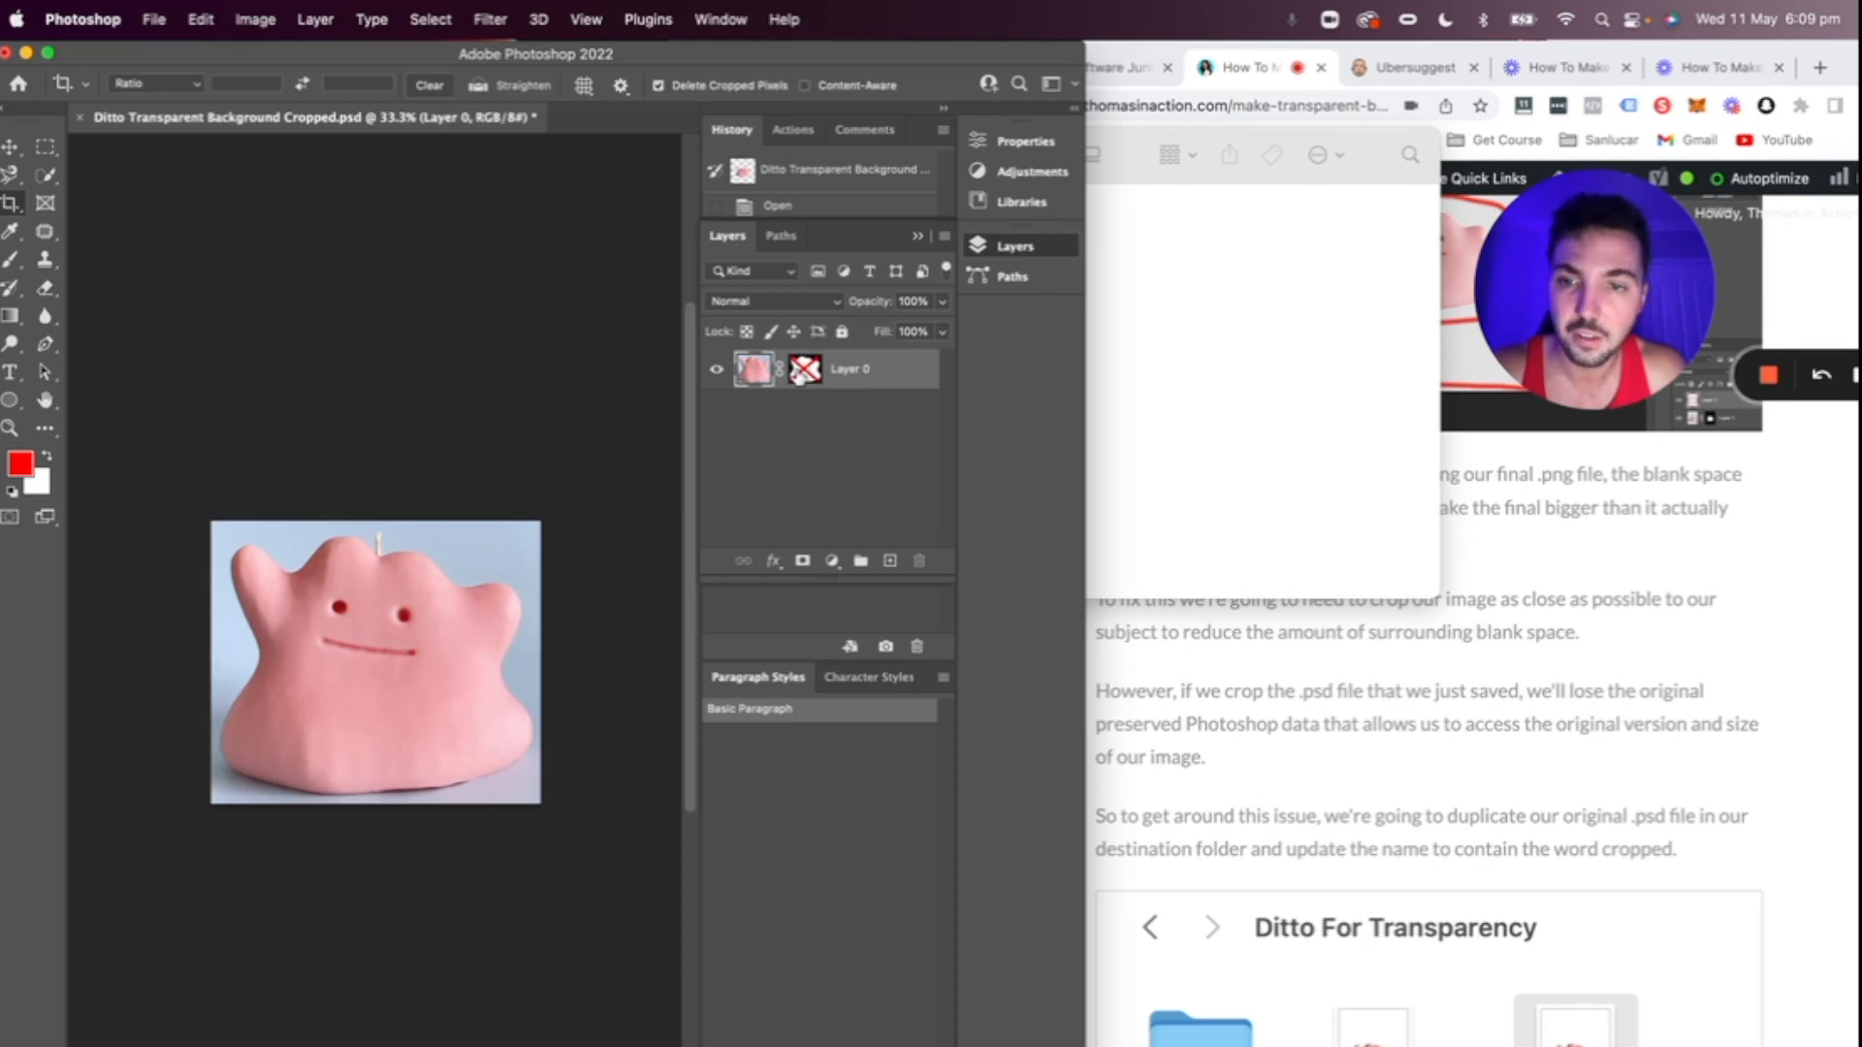
click(11, 146)
mouse_move(420, 606)
mouse_down()
mouse_move(297, 614)
mouse_move(529, 625)
mouse_move(203, 625)
mouse_move(153, 583)
mouse_move(532, 636)
mouse_move(590, 624)
mouse_move(334, 556)
mouse_move(393, 597)
mouse_up()
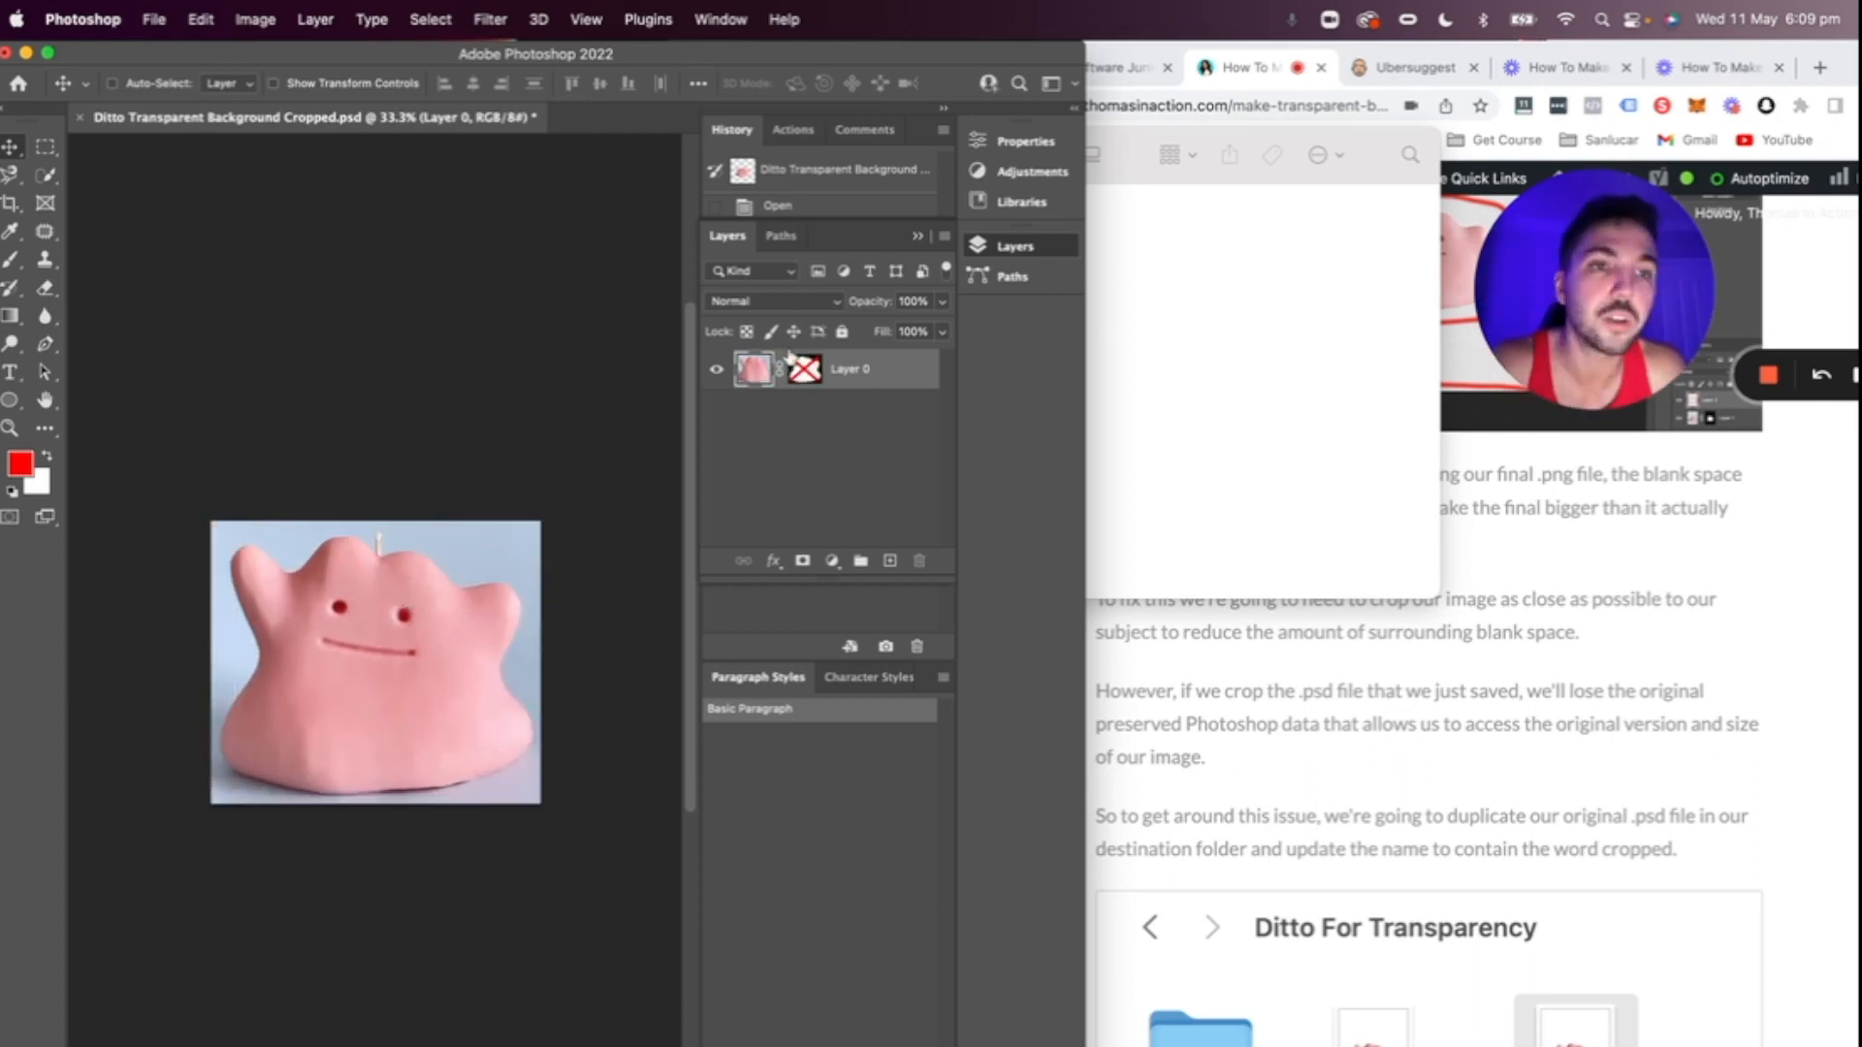
shift+click(805, 371)
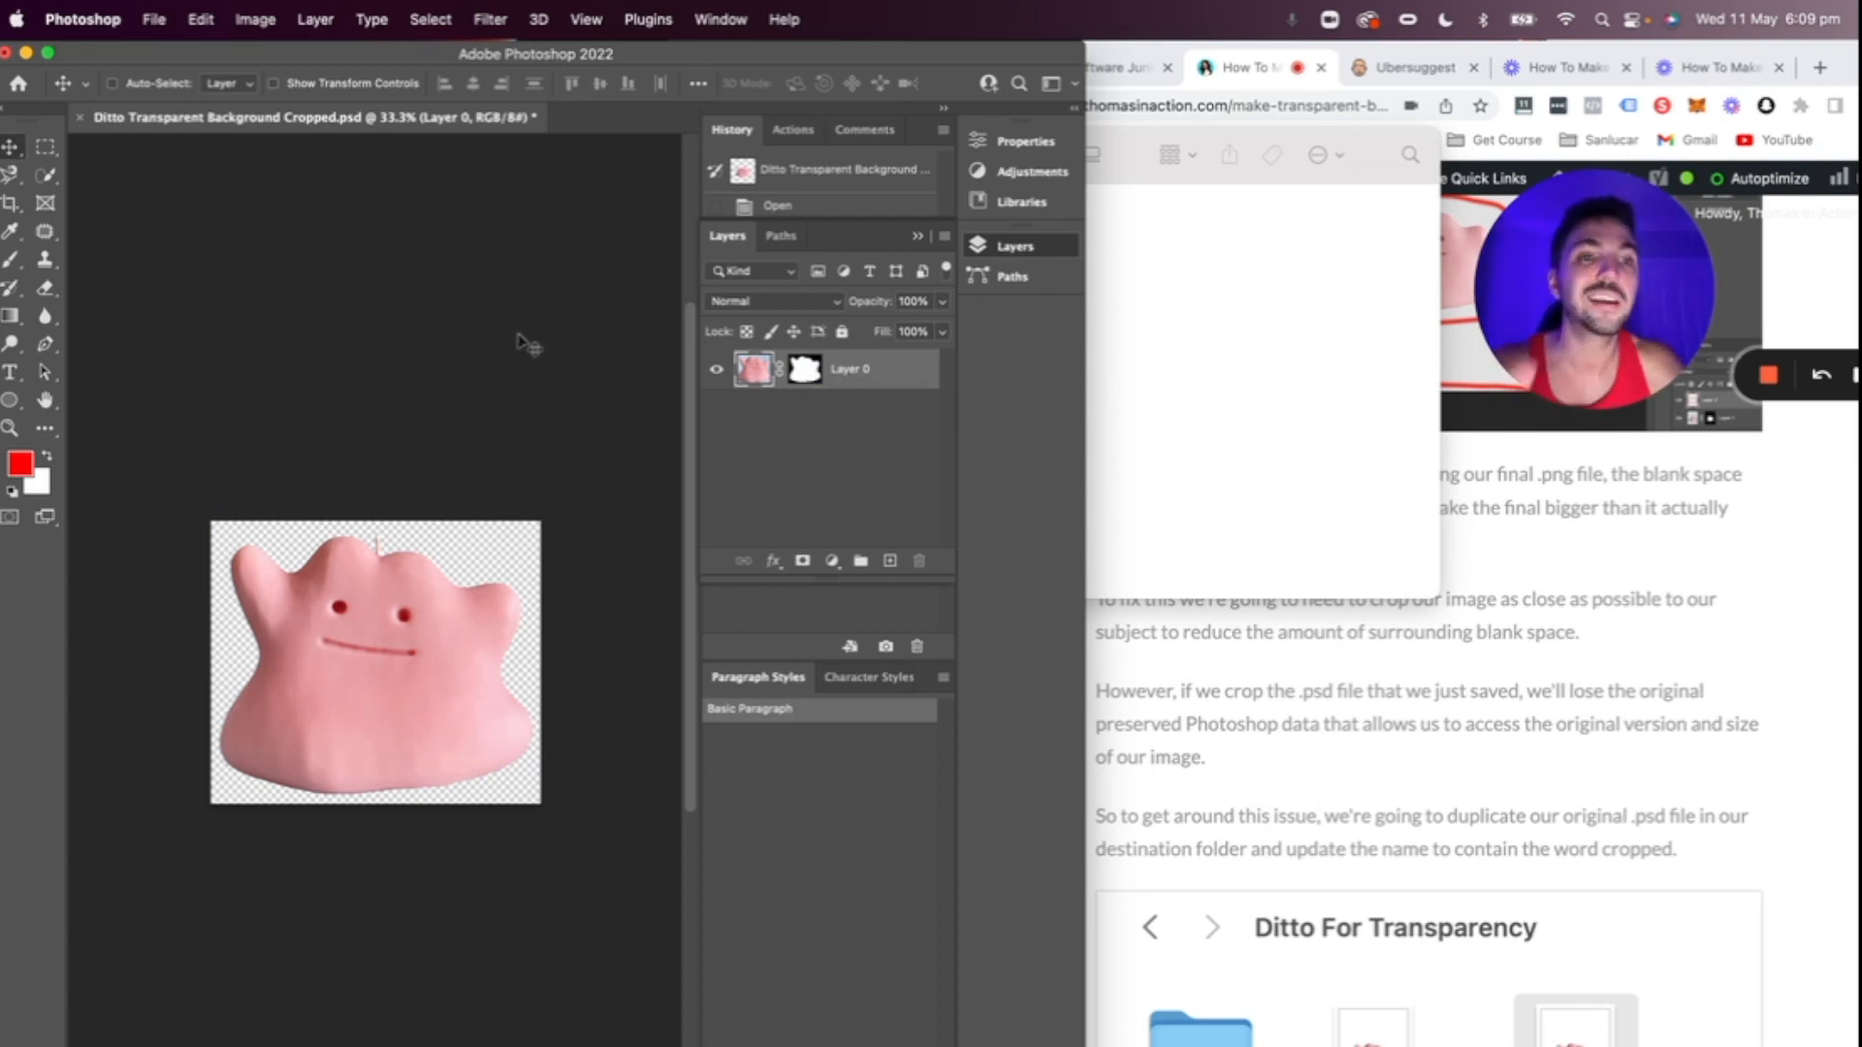
- Switch to Chrome to read the guide's How To Export a .png File section, and return to Photoshop
click(1367, 694)
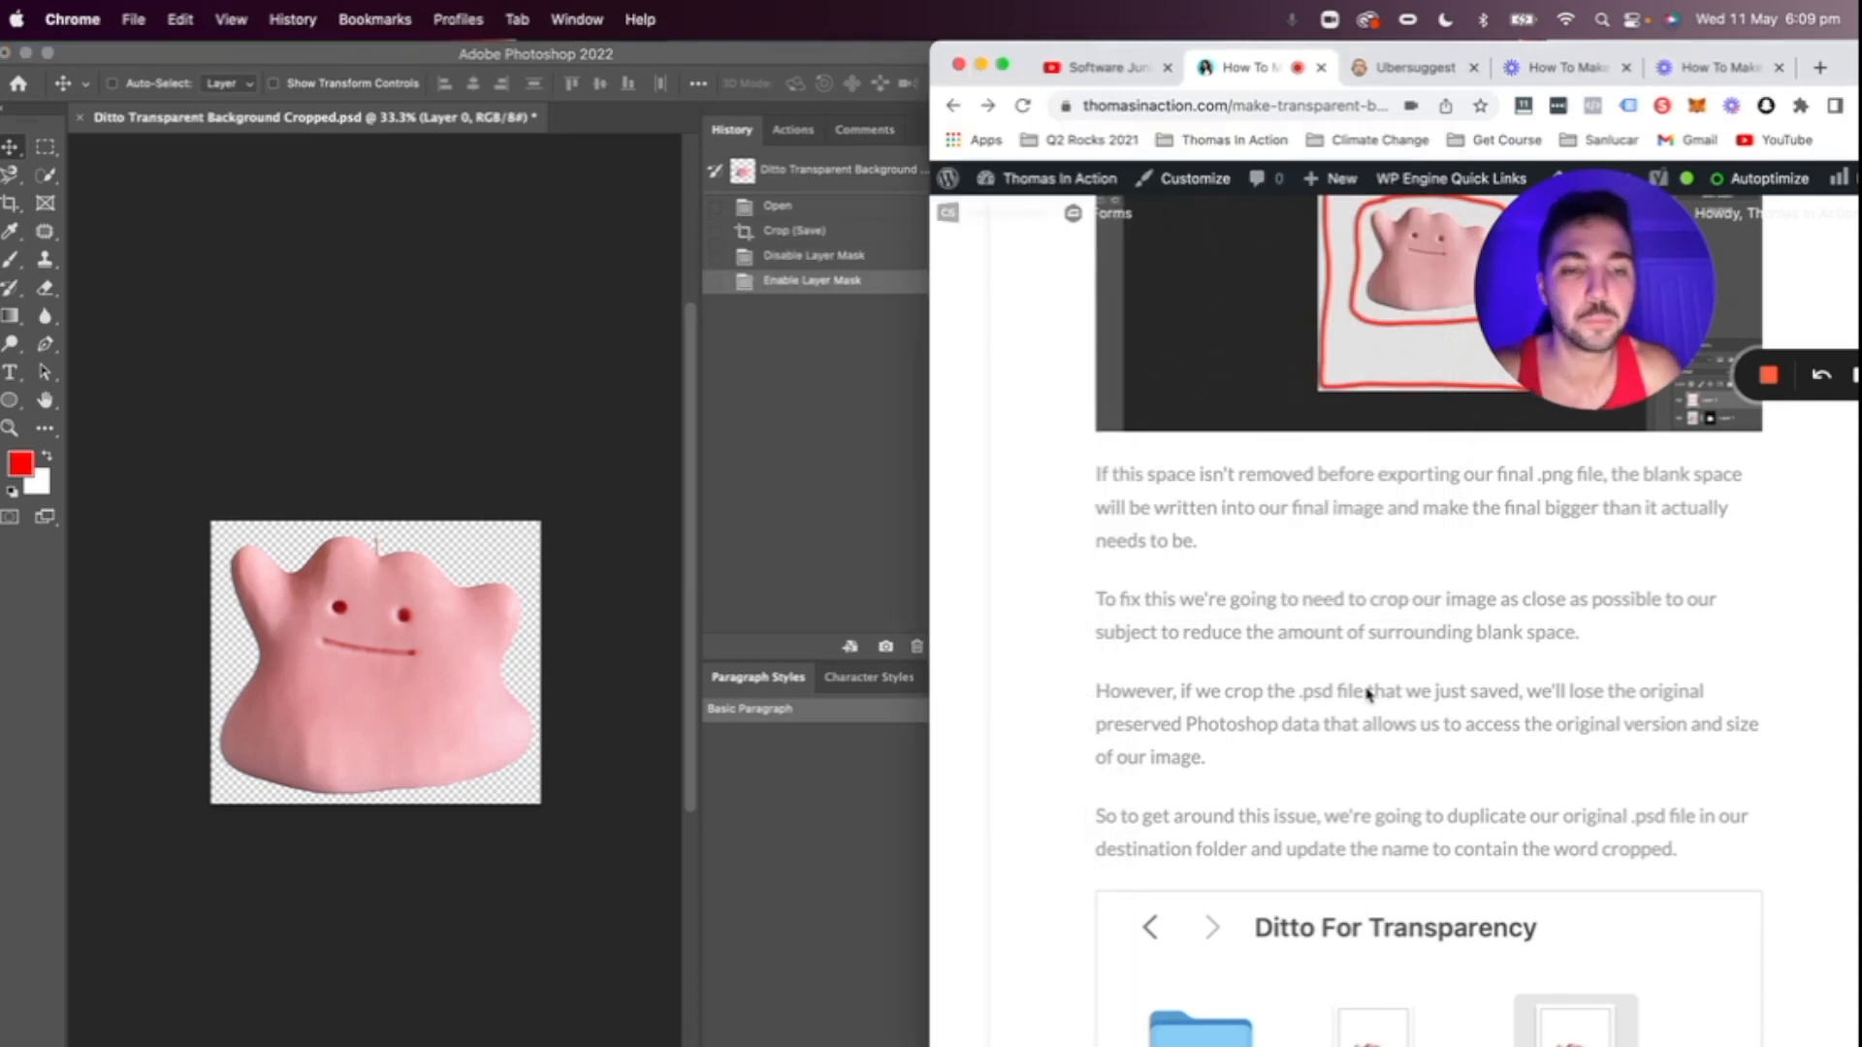
scroll(1368, 694, down, 15)
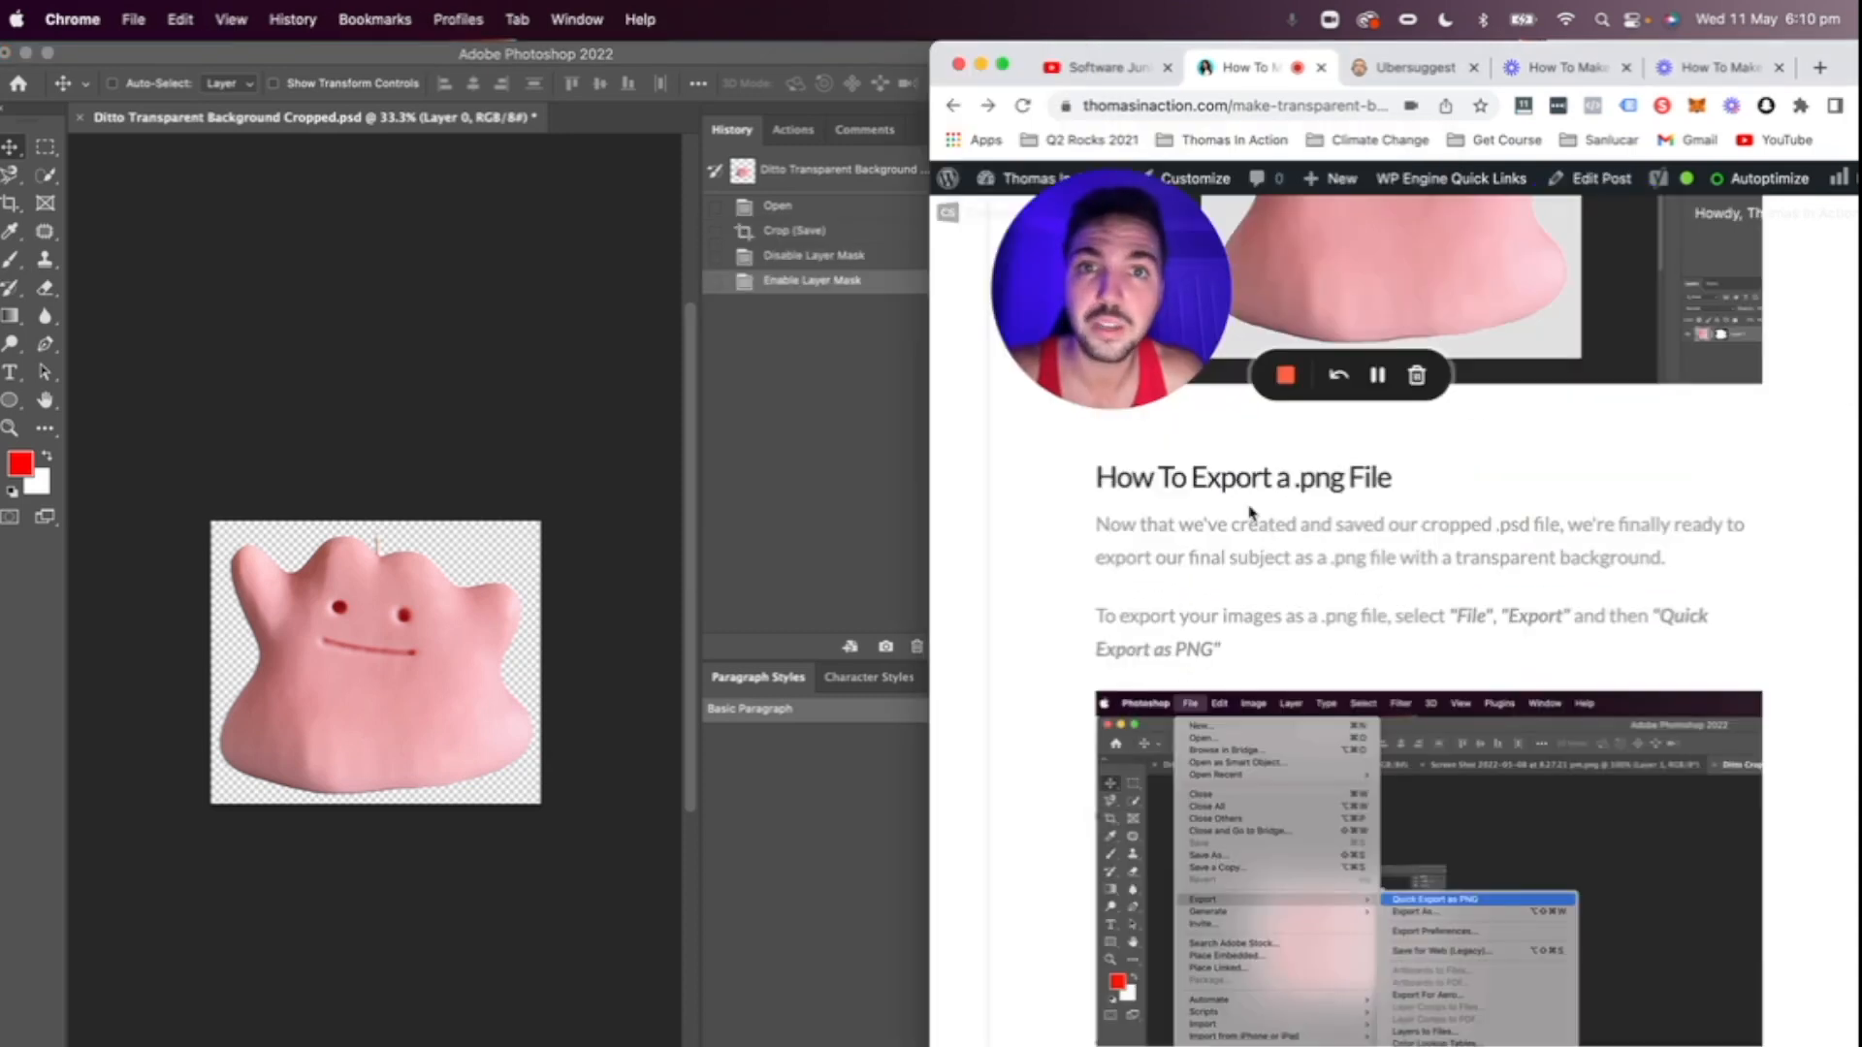
click(749, 429)
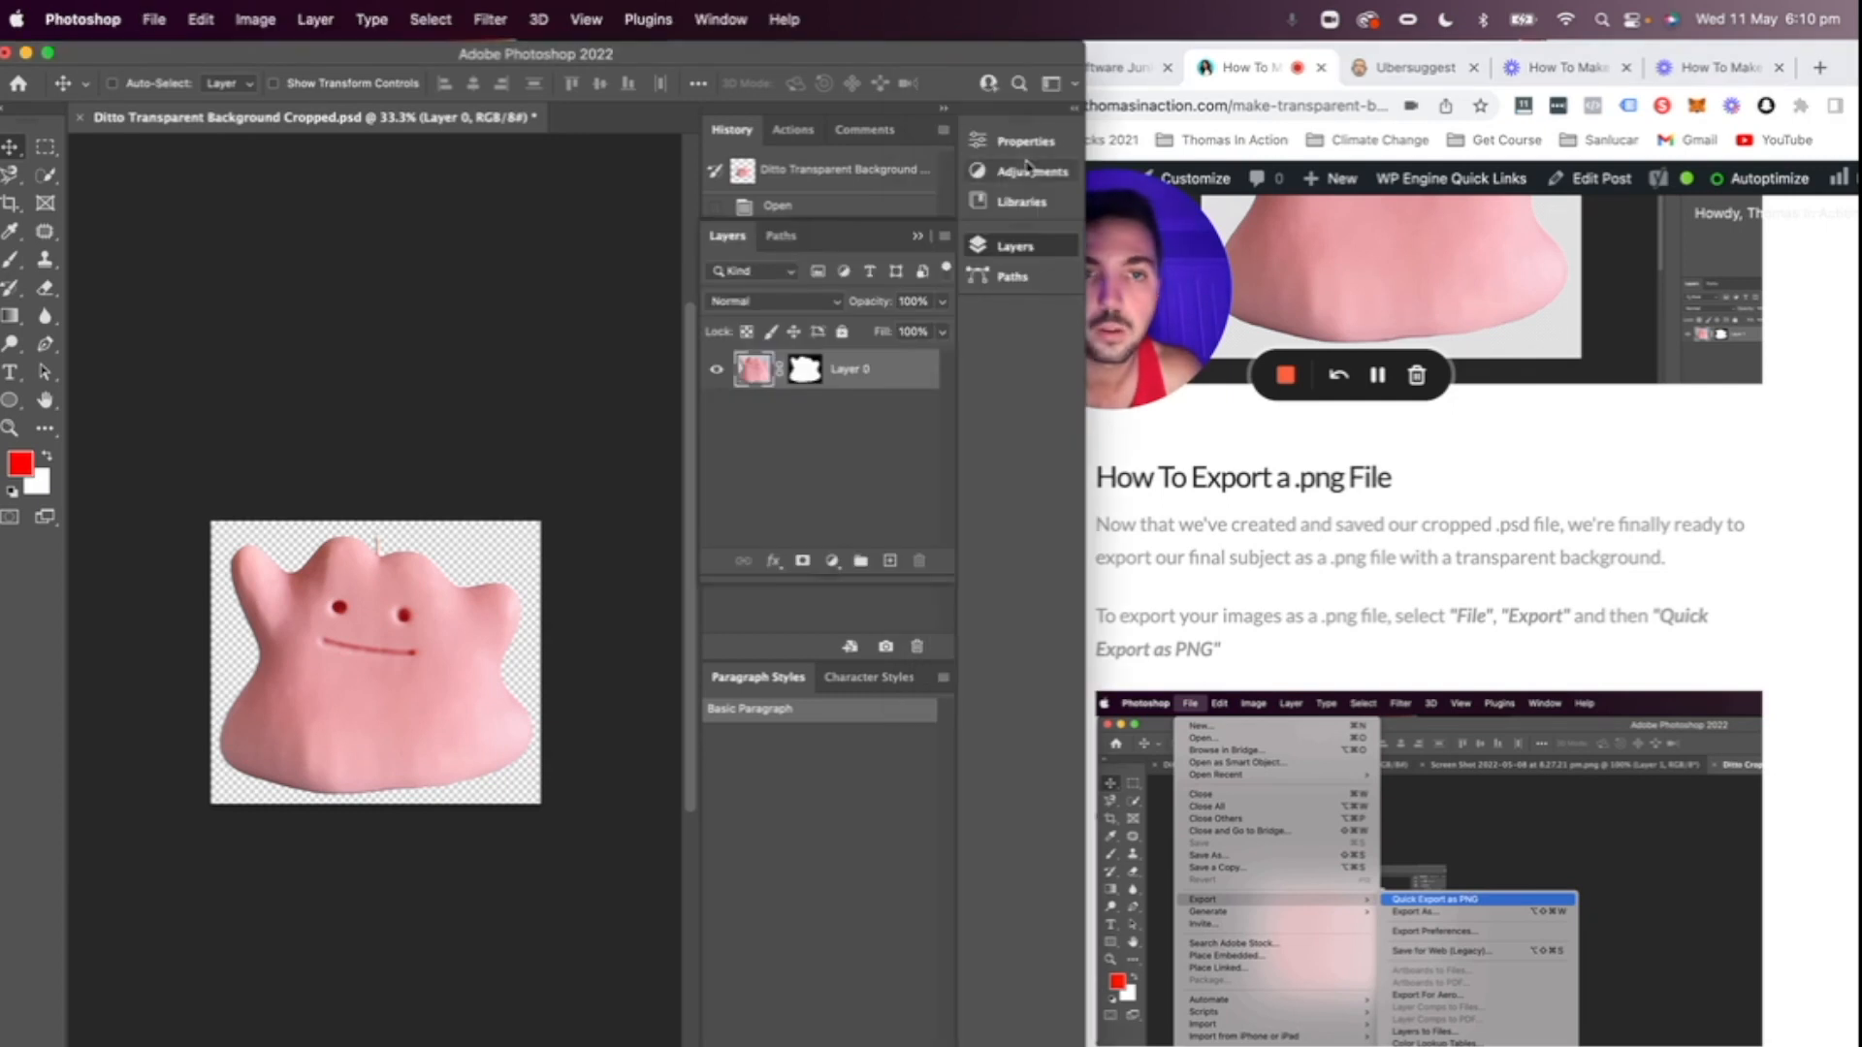
click(1185, 260)
drag(1190, 256, 1431, 275)
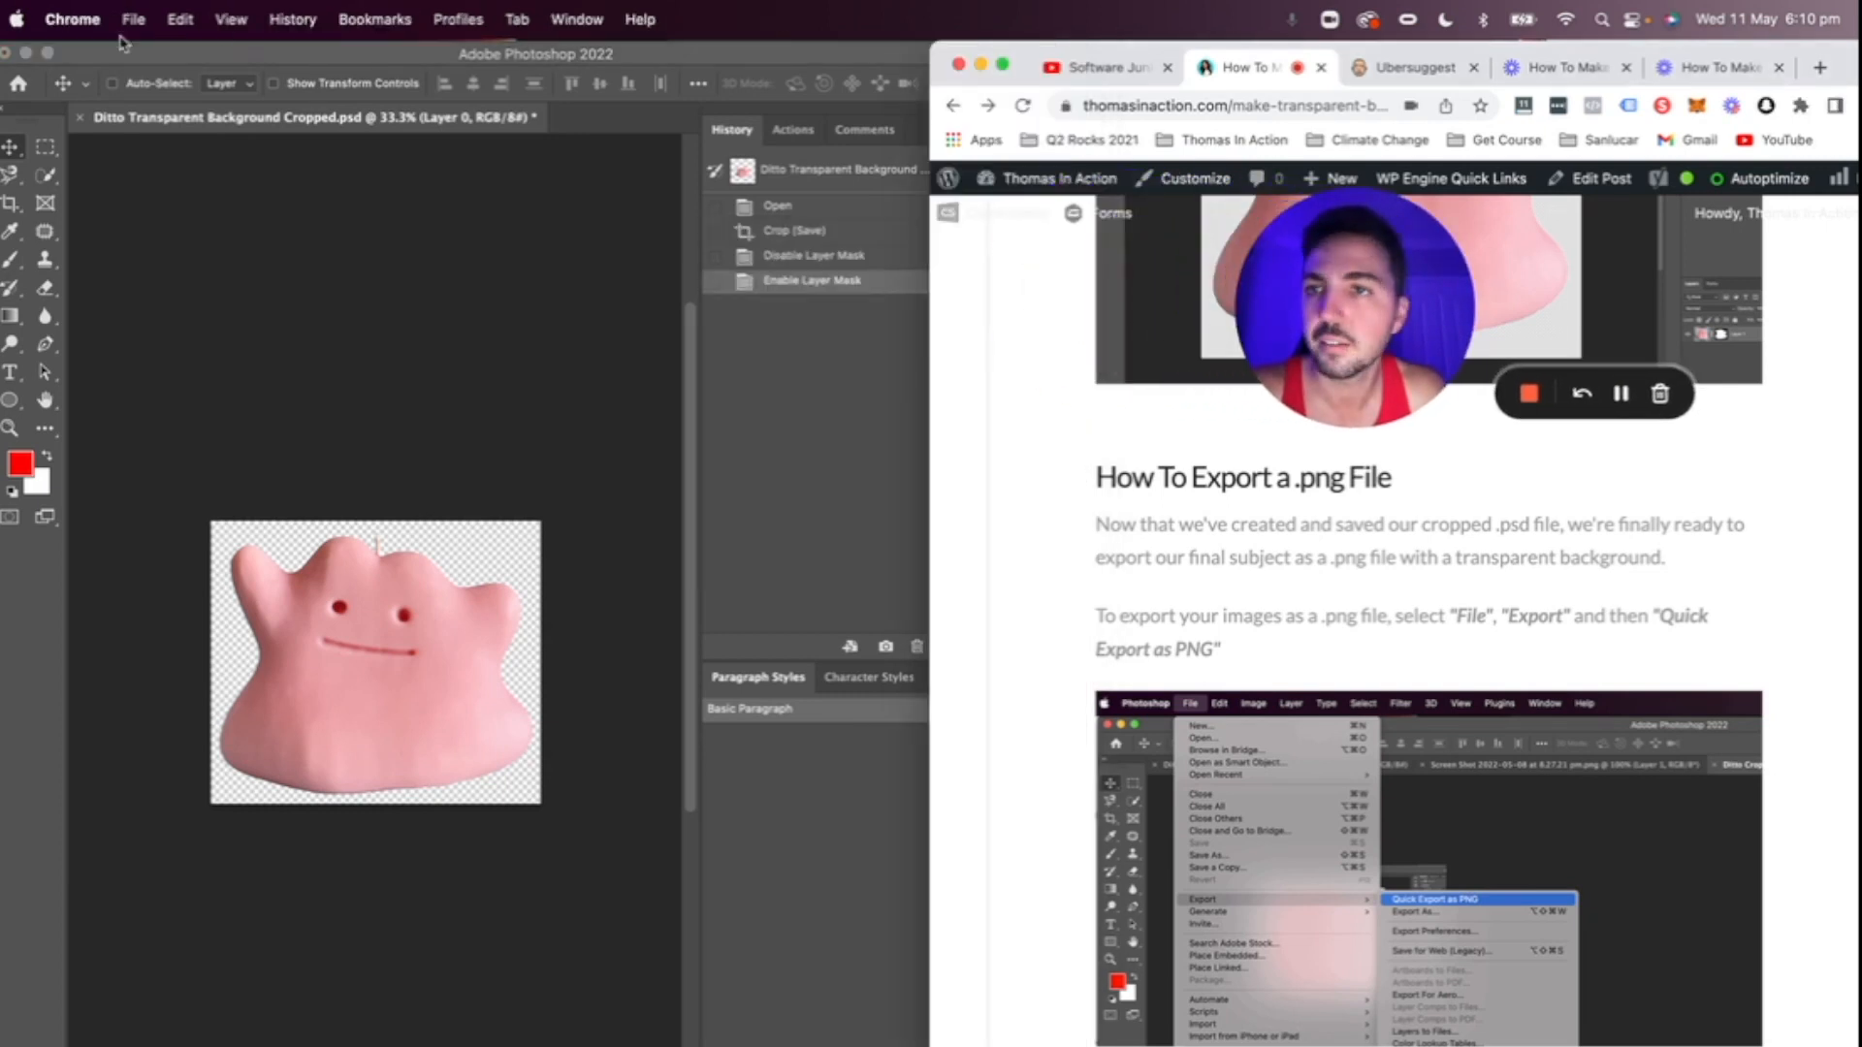
click(151, 53)
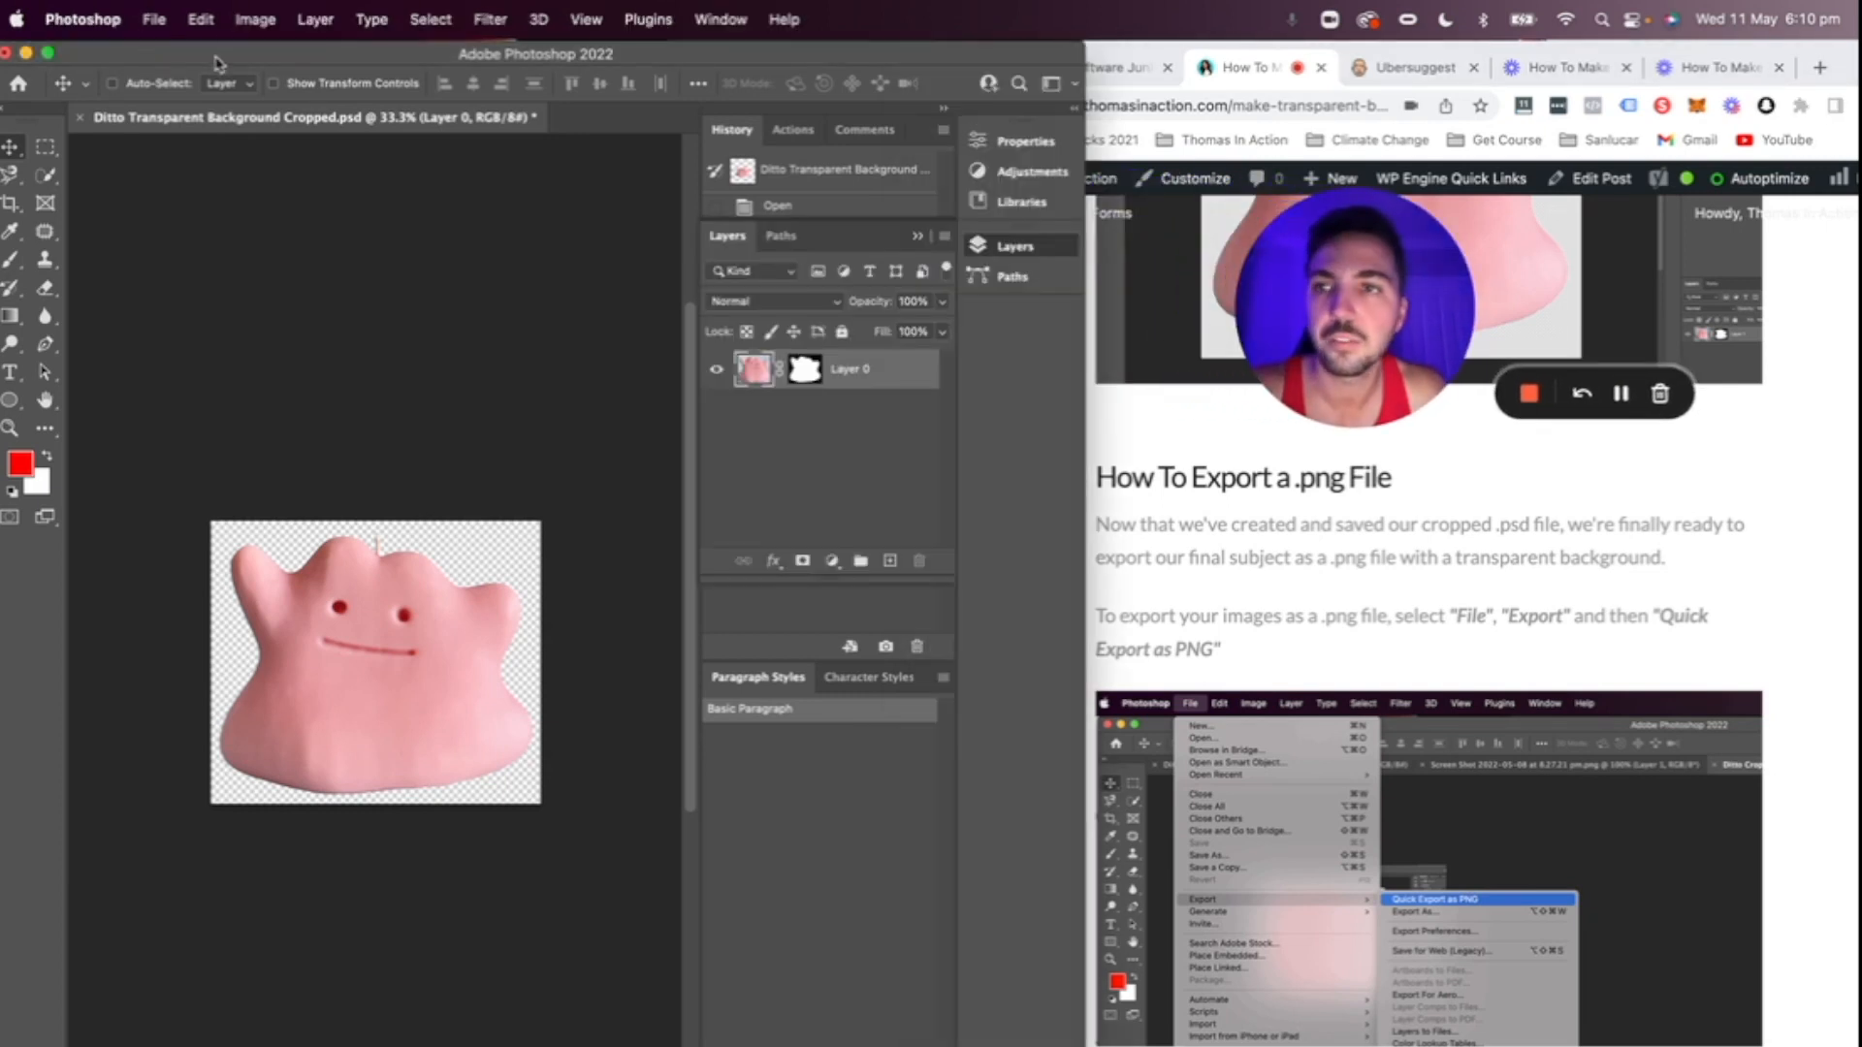
- Start a Quick Export as PNG of the cropped image and move the save dialog off the guide
click(153, 19)
mouse_move(184, 333)
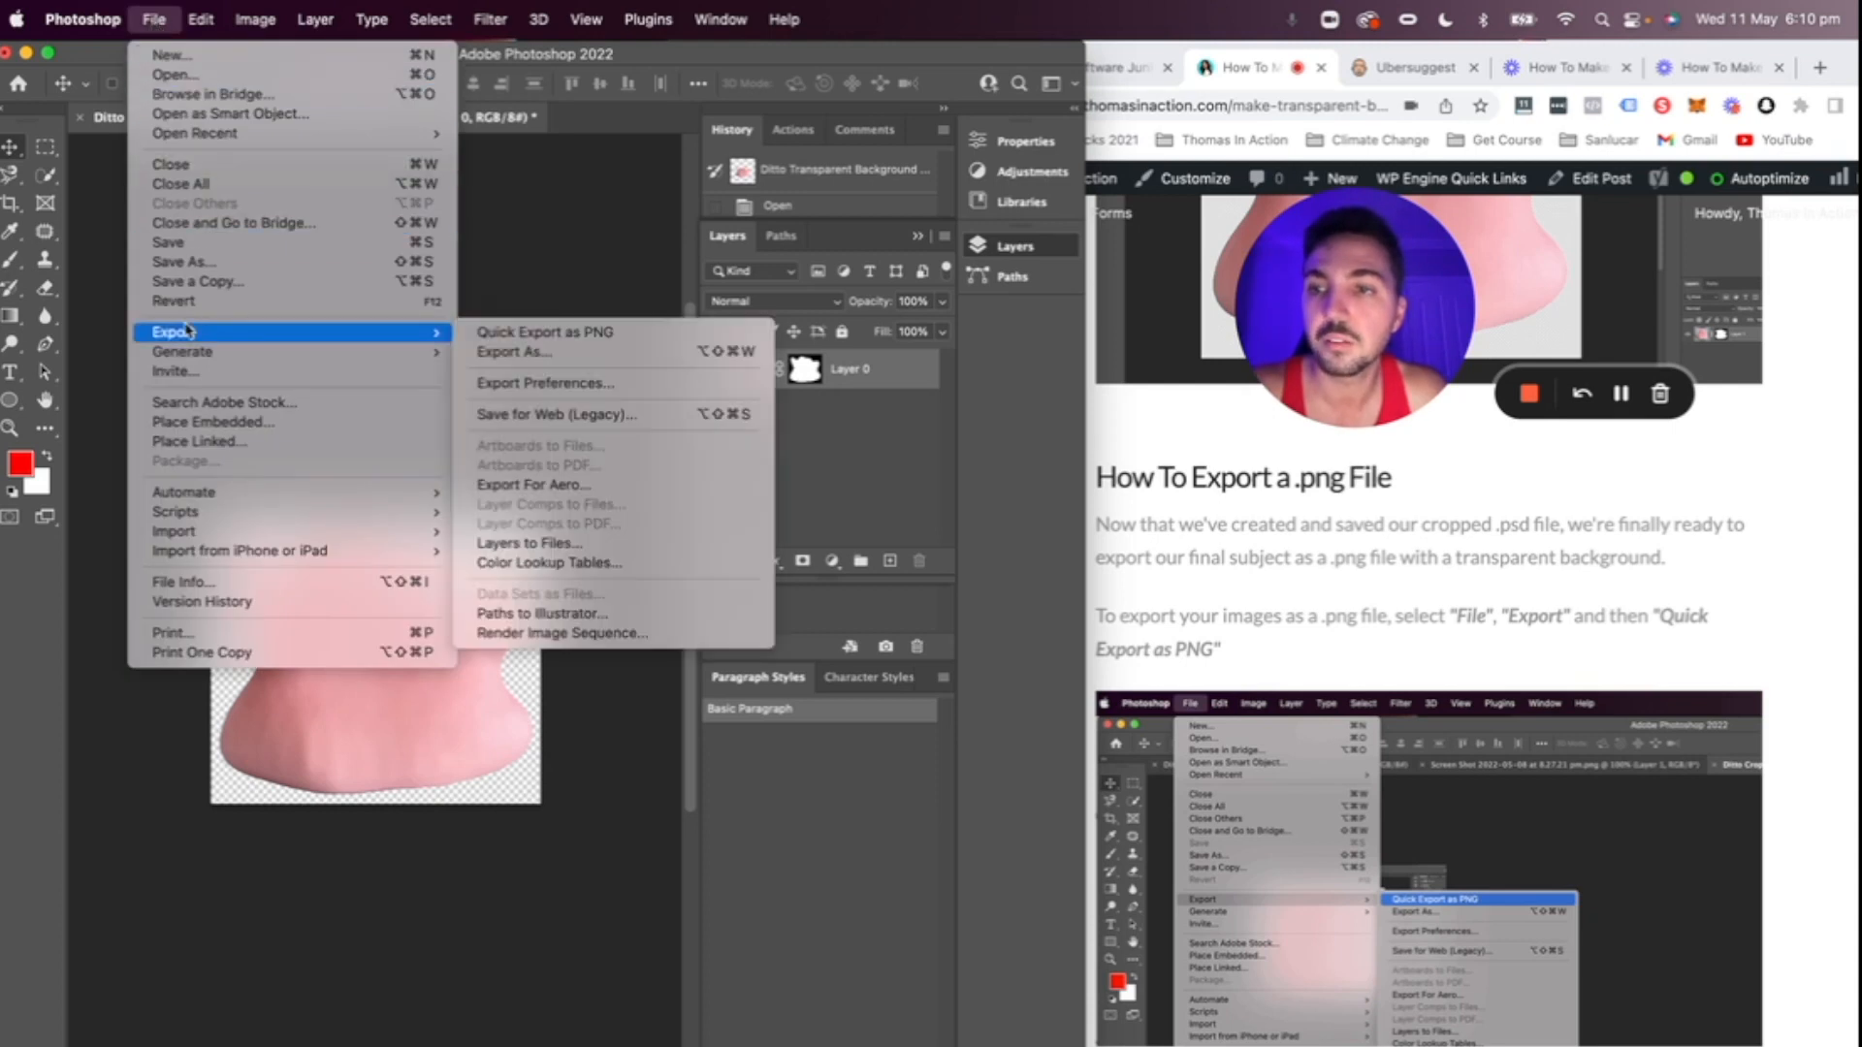
click(504, 333)
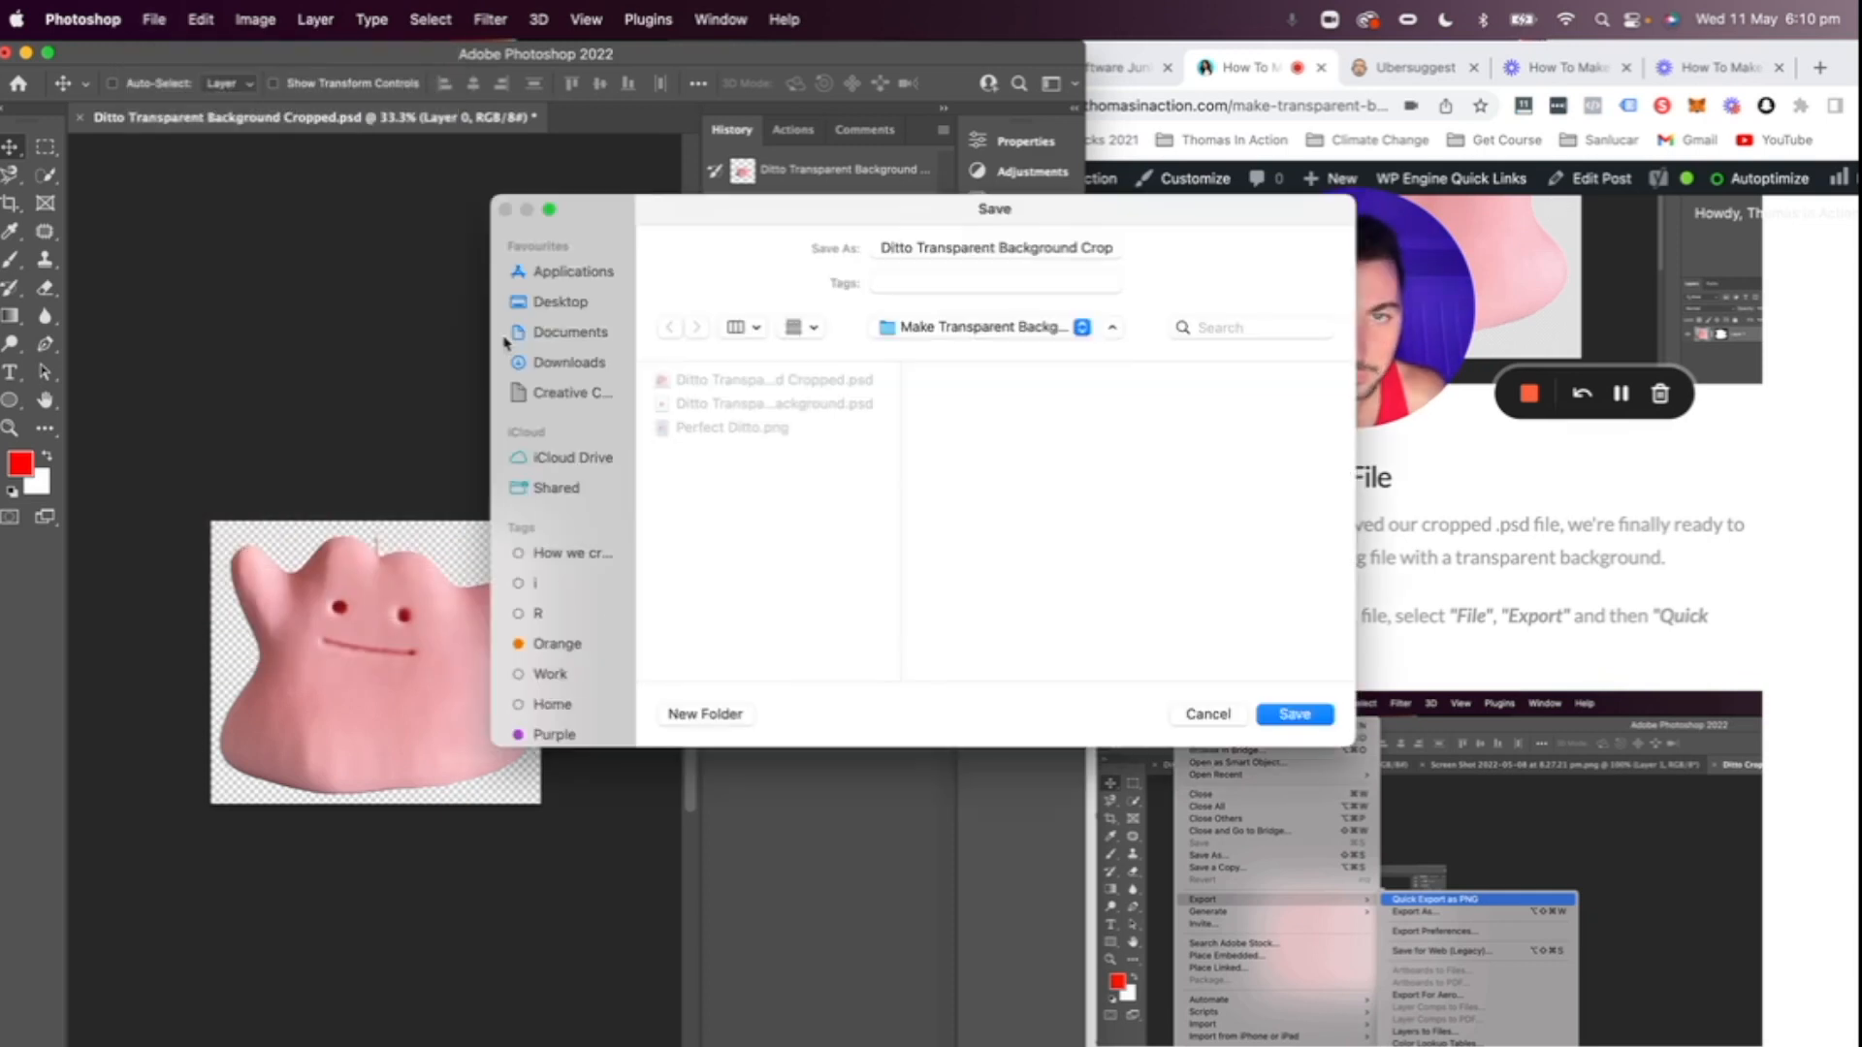
drag(756, 214, 417, 194)
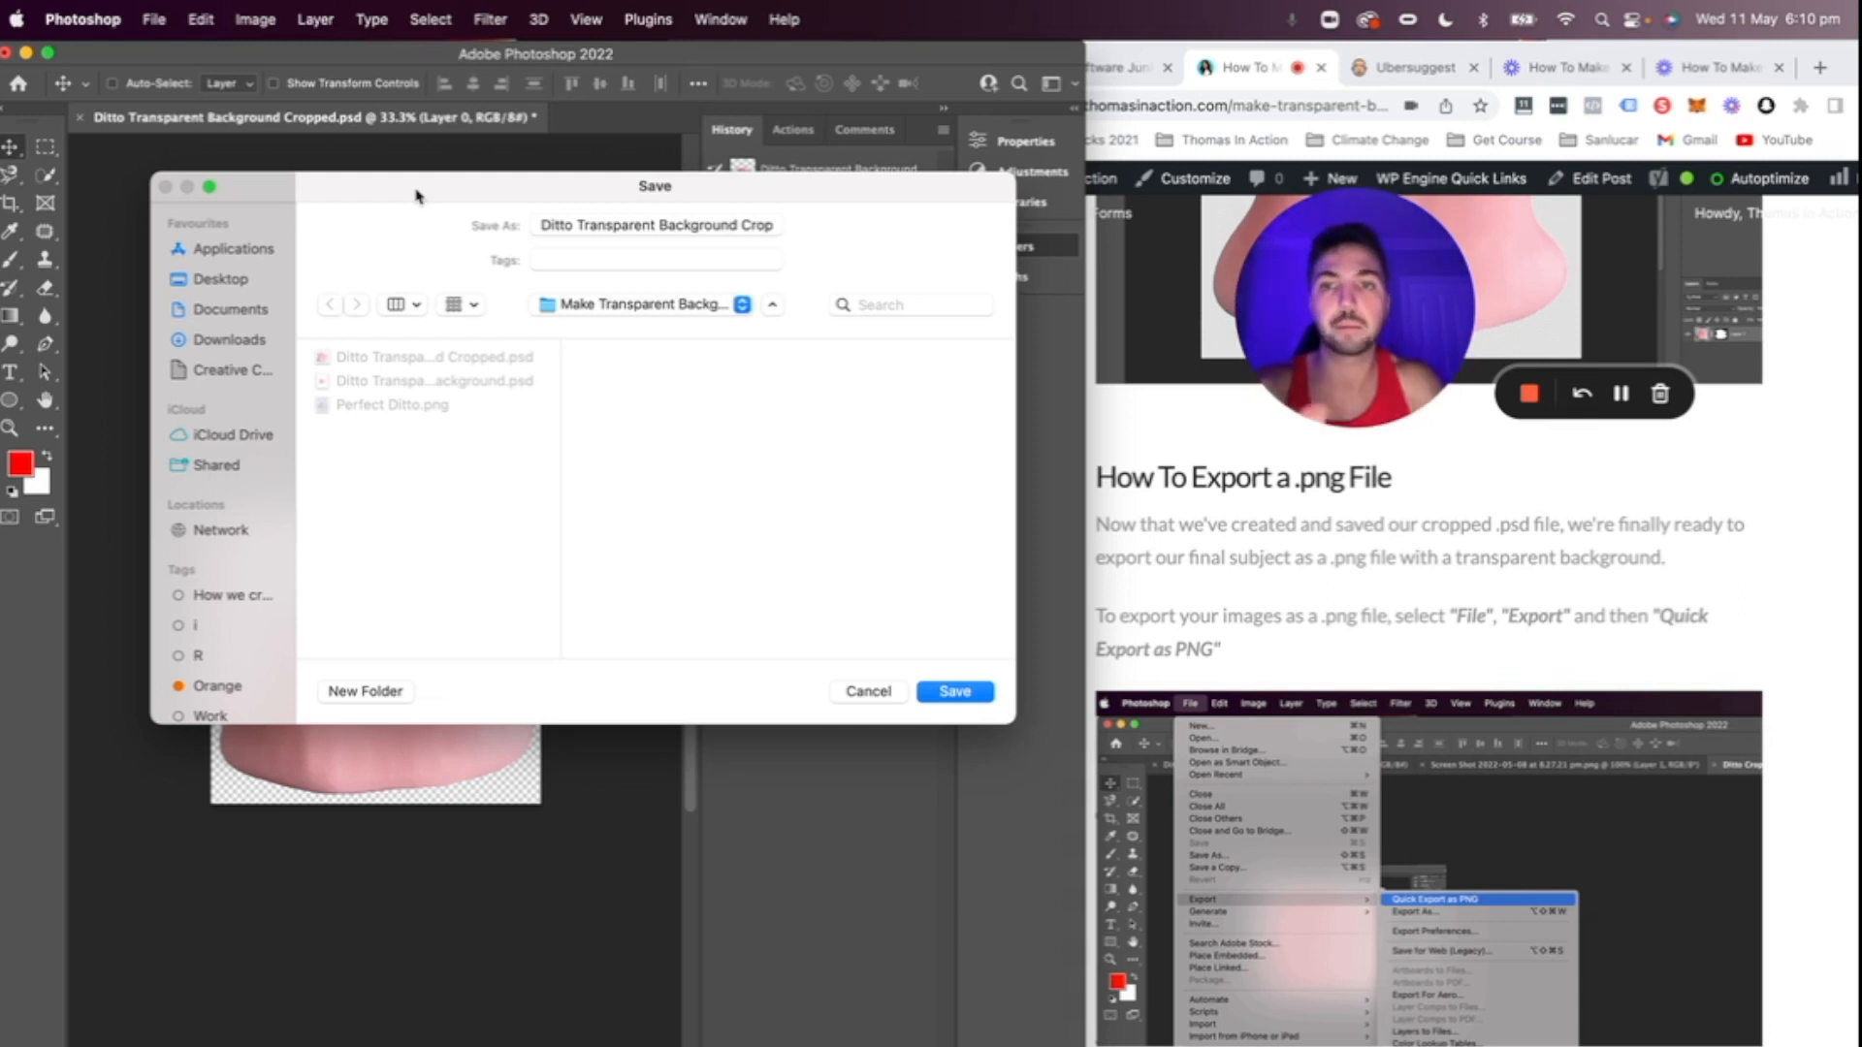
- Name the exported PNG "Ditto Transparent Background Final"
click(587, 224)
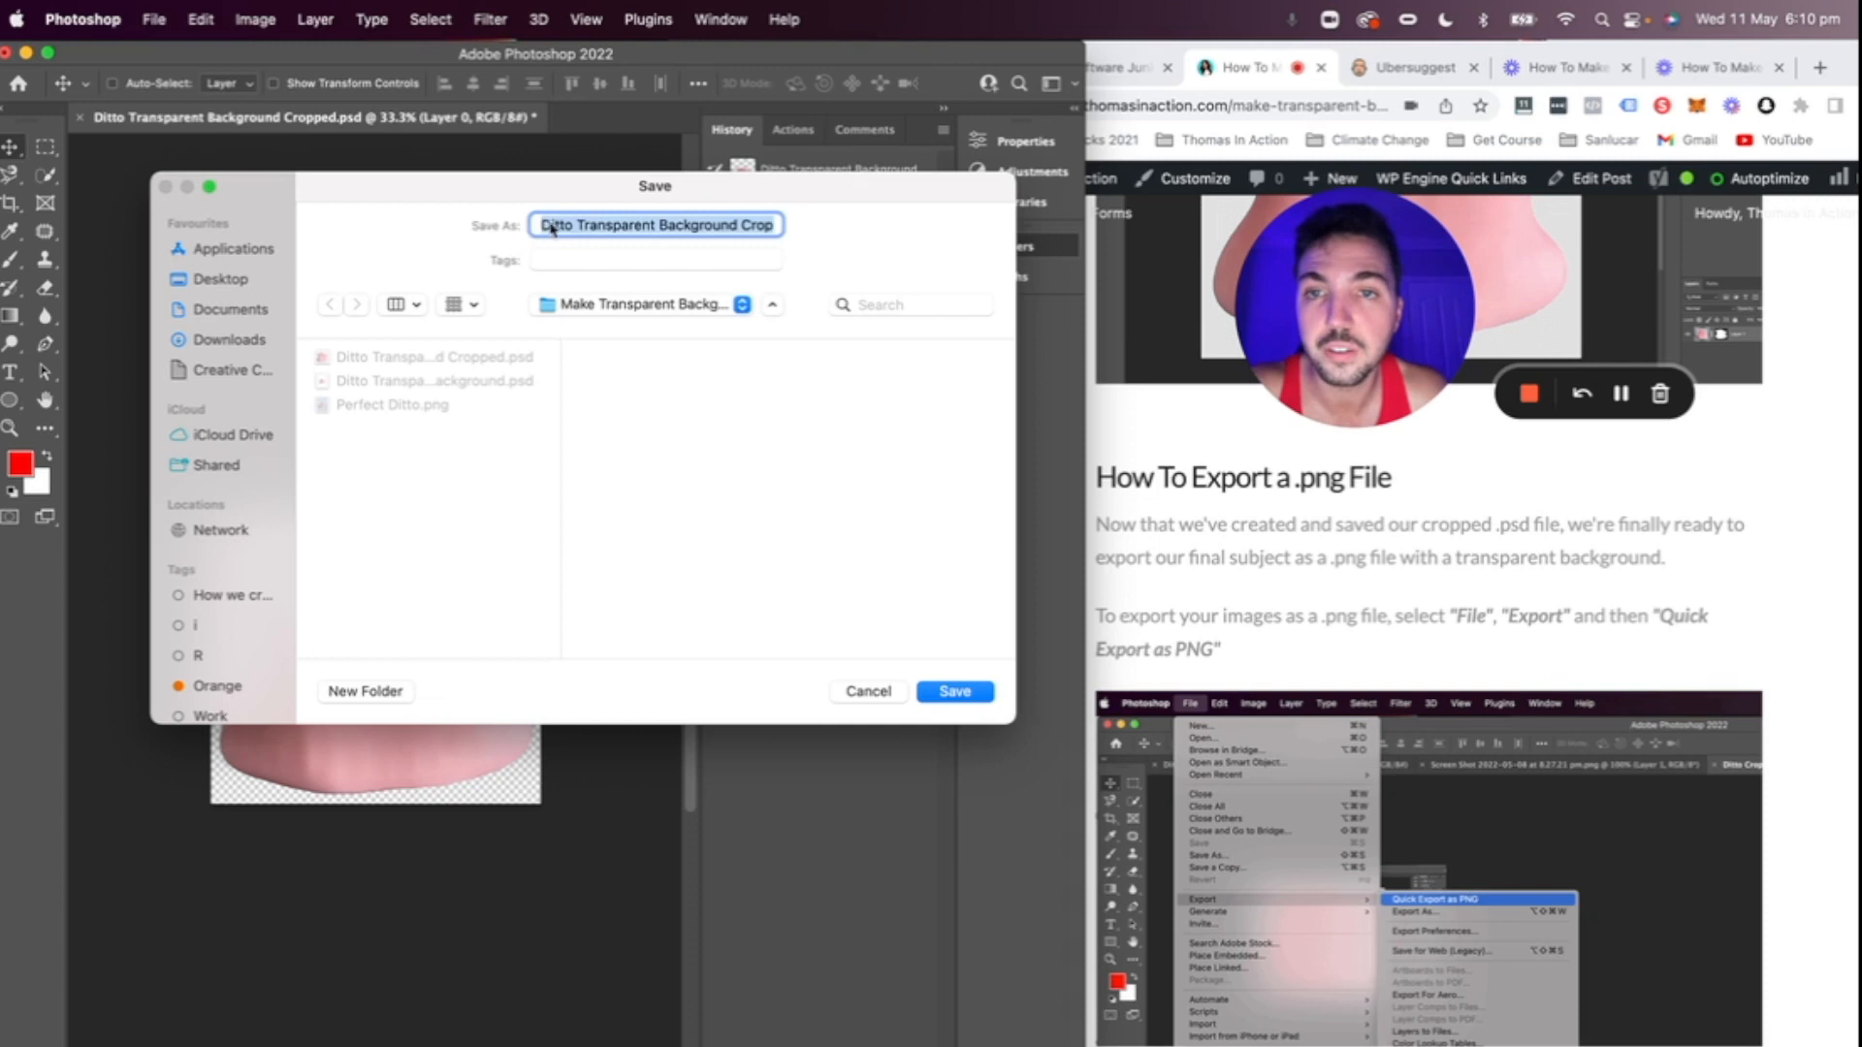
click(743, 224)
key(Right)
key(Right)
key(Right)
key(Right)
key(Right)
key(Right)
key(Right)
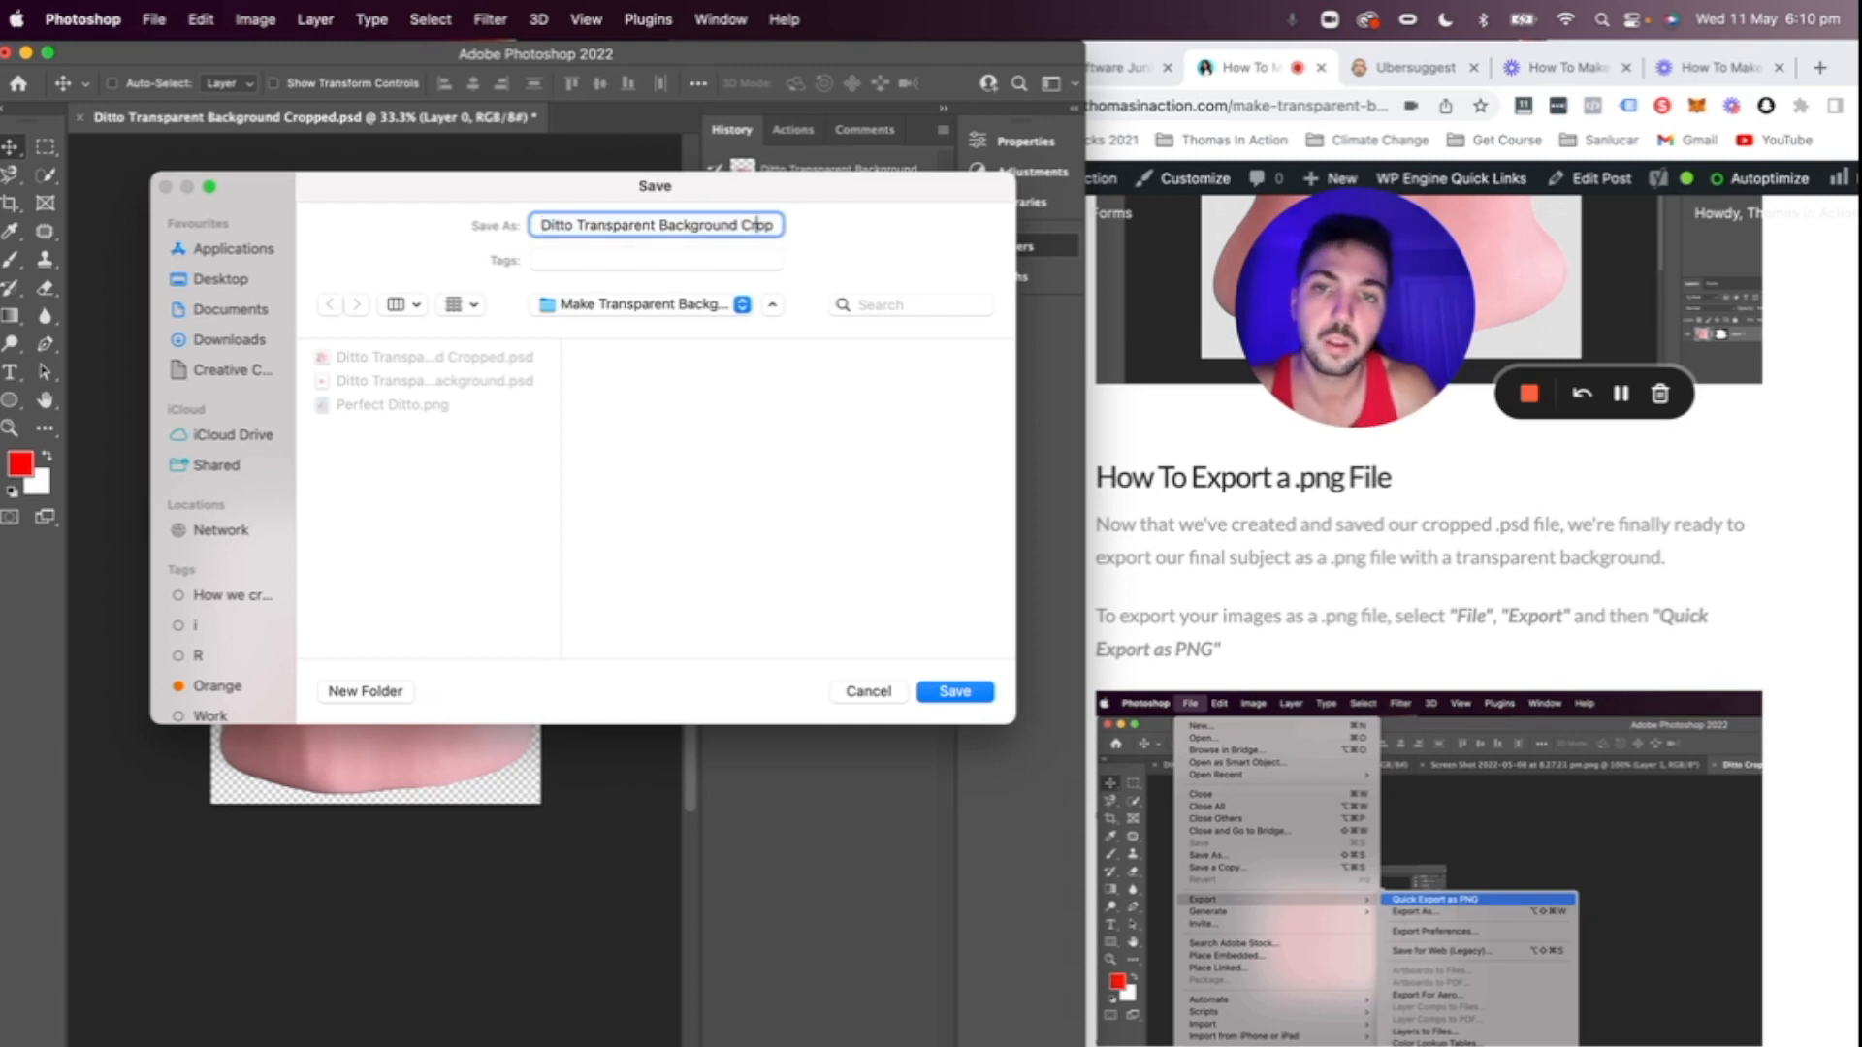
key(BackSpace)
key(BackSpace)
key(BackSpace)
key(BackSpace)
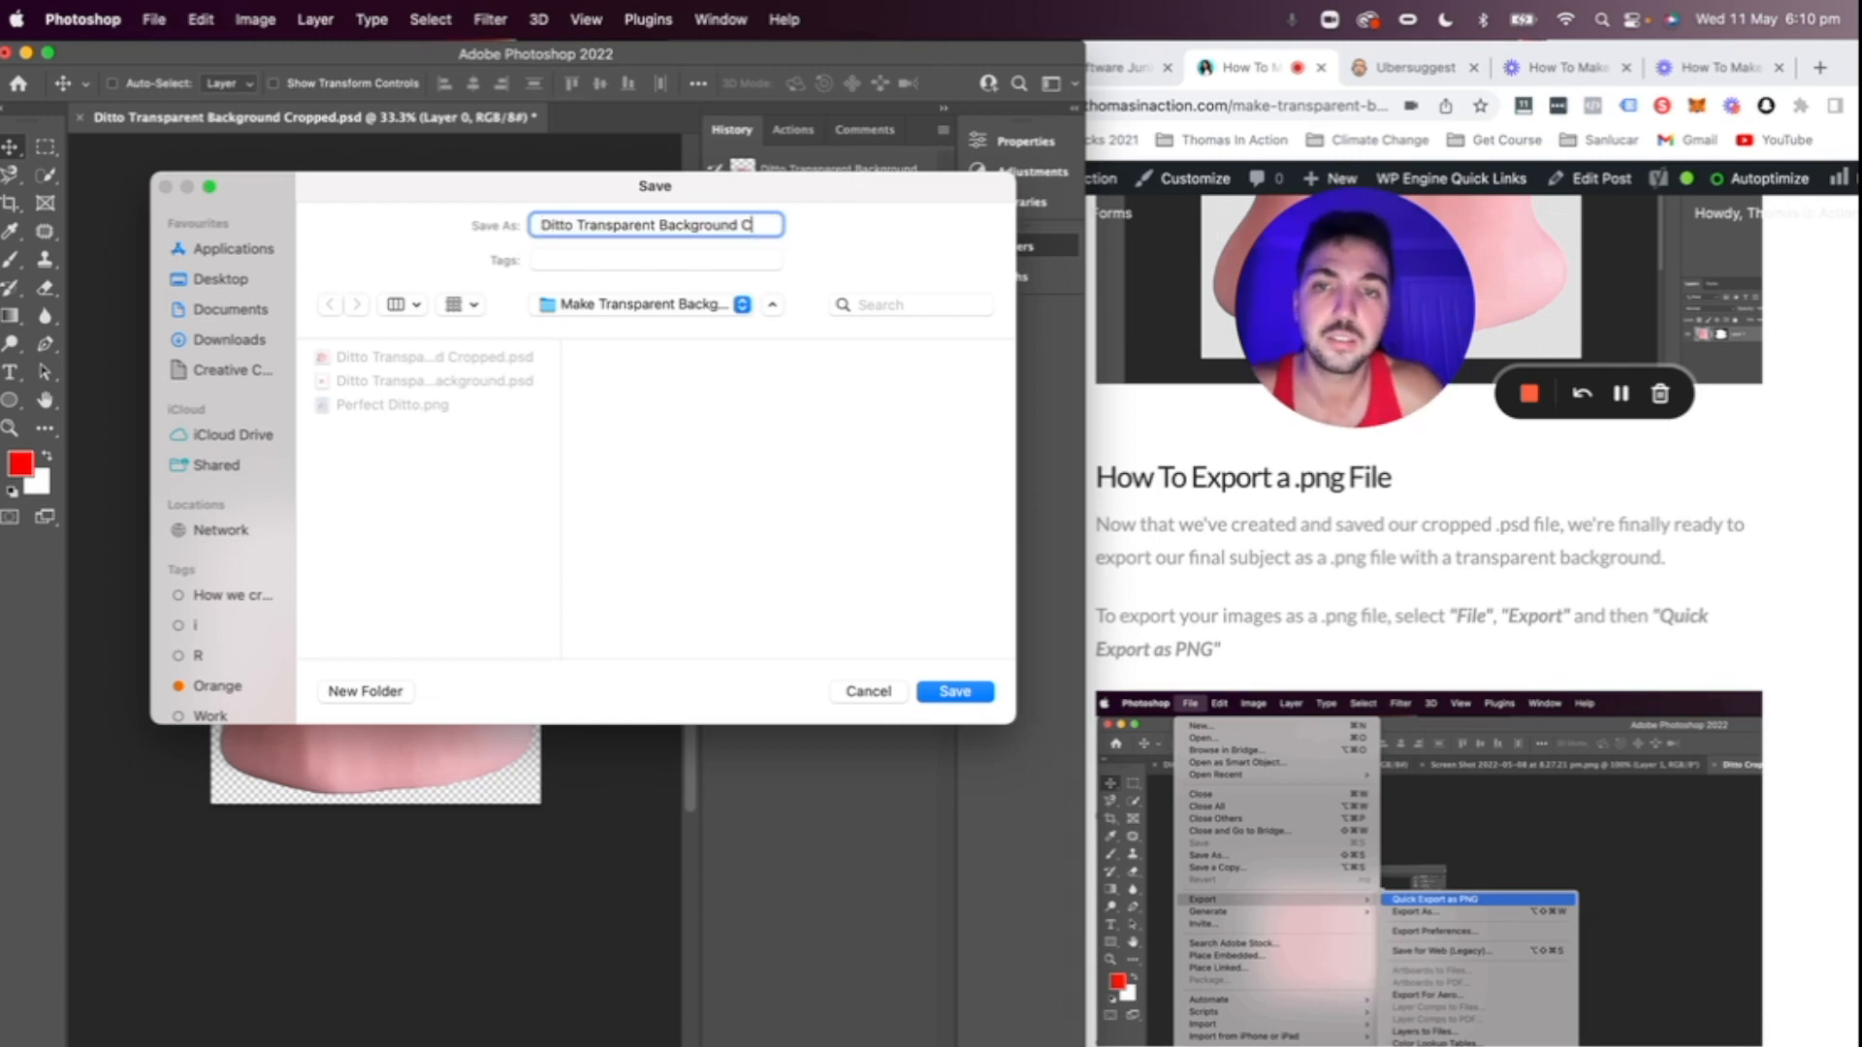
text(Final P)
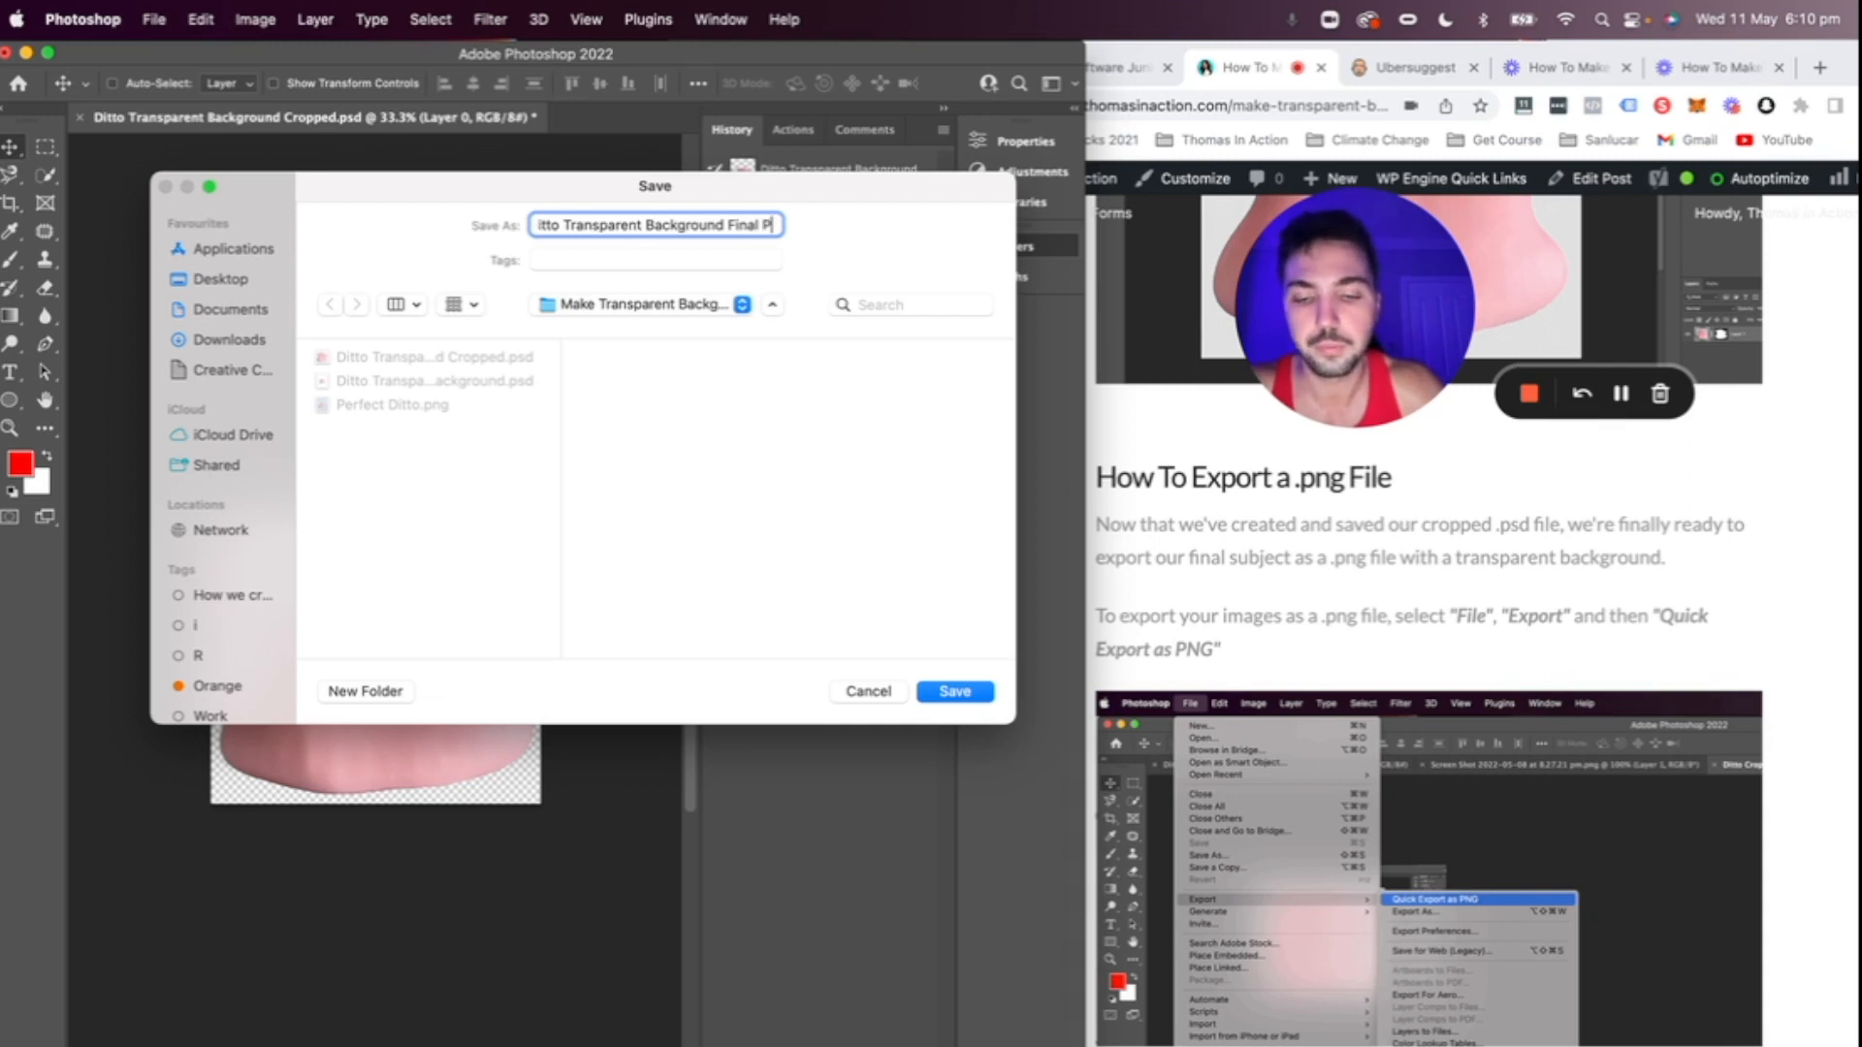
key(BackSpace)
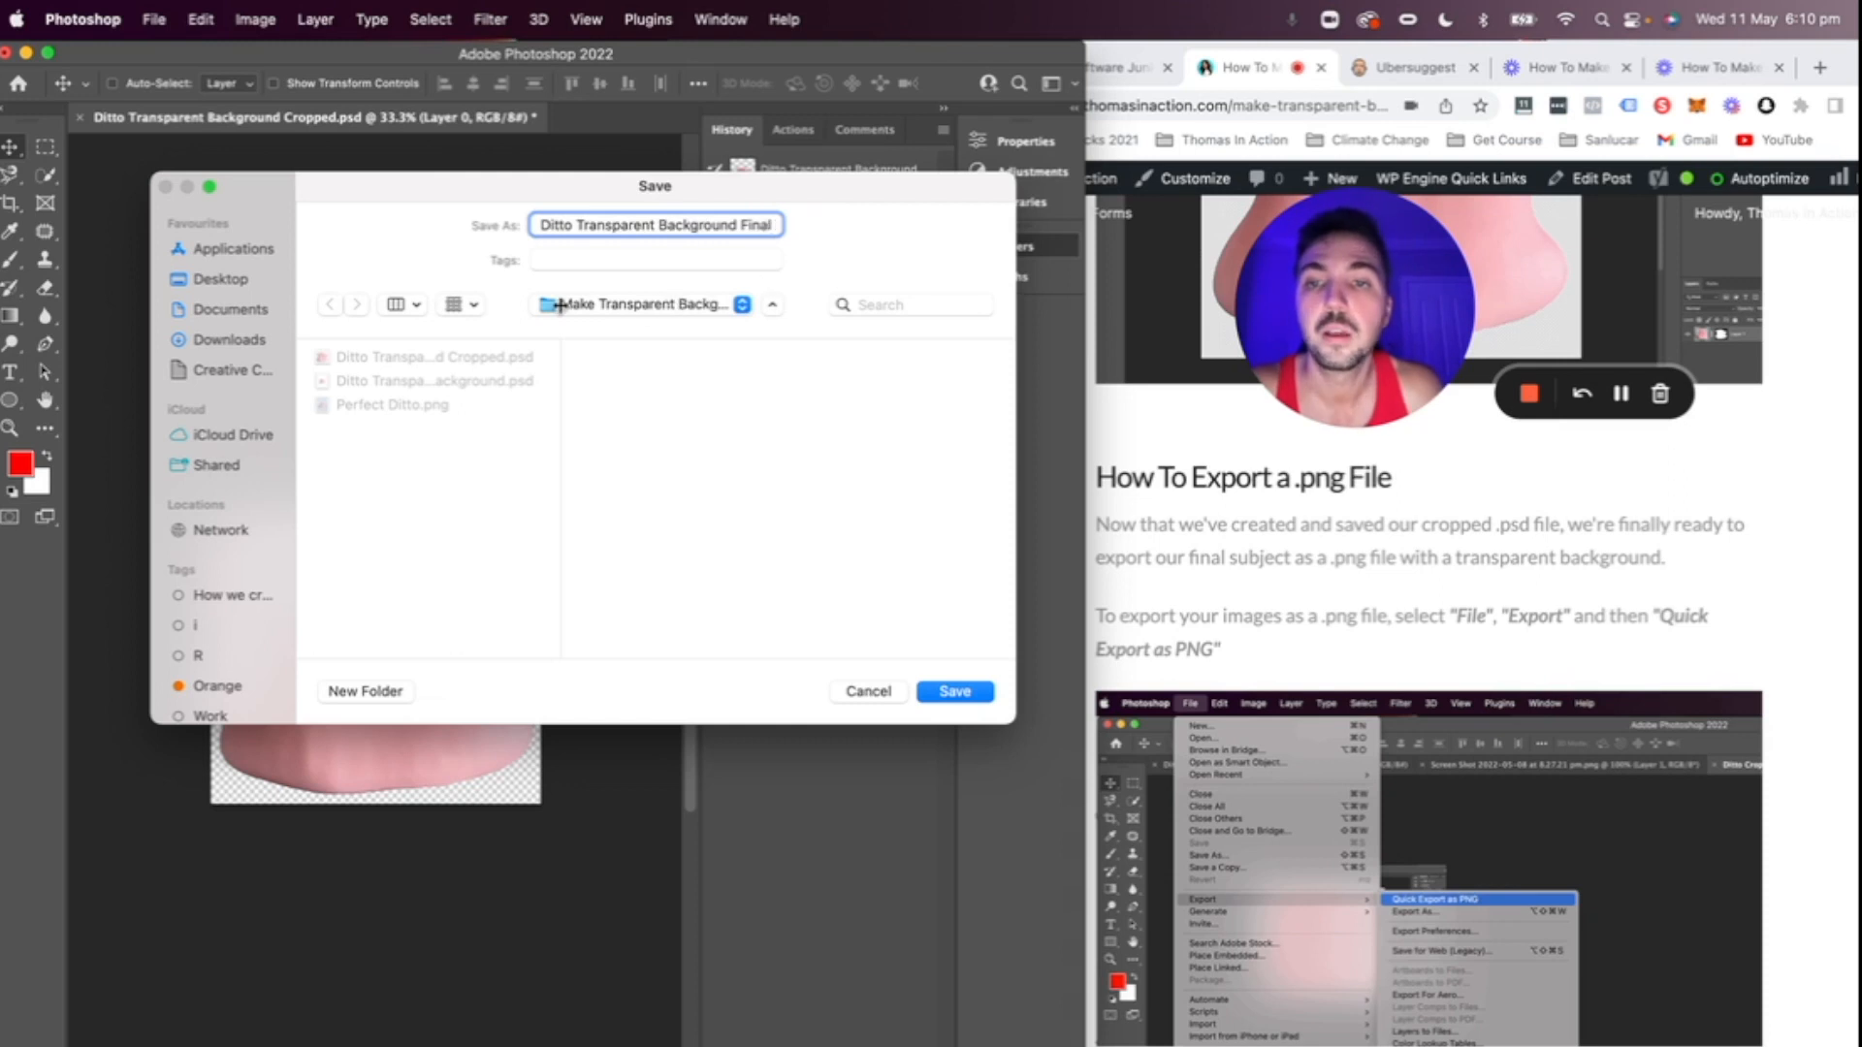
- Keep "Make Transparent Background on Photoshop" as the destination folder and save the exported PNG there
click(632, 307)
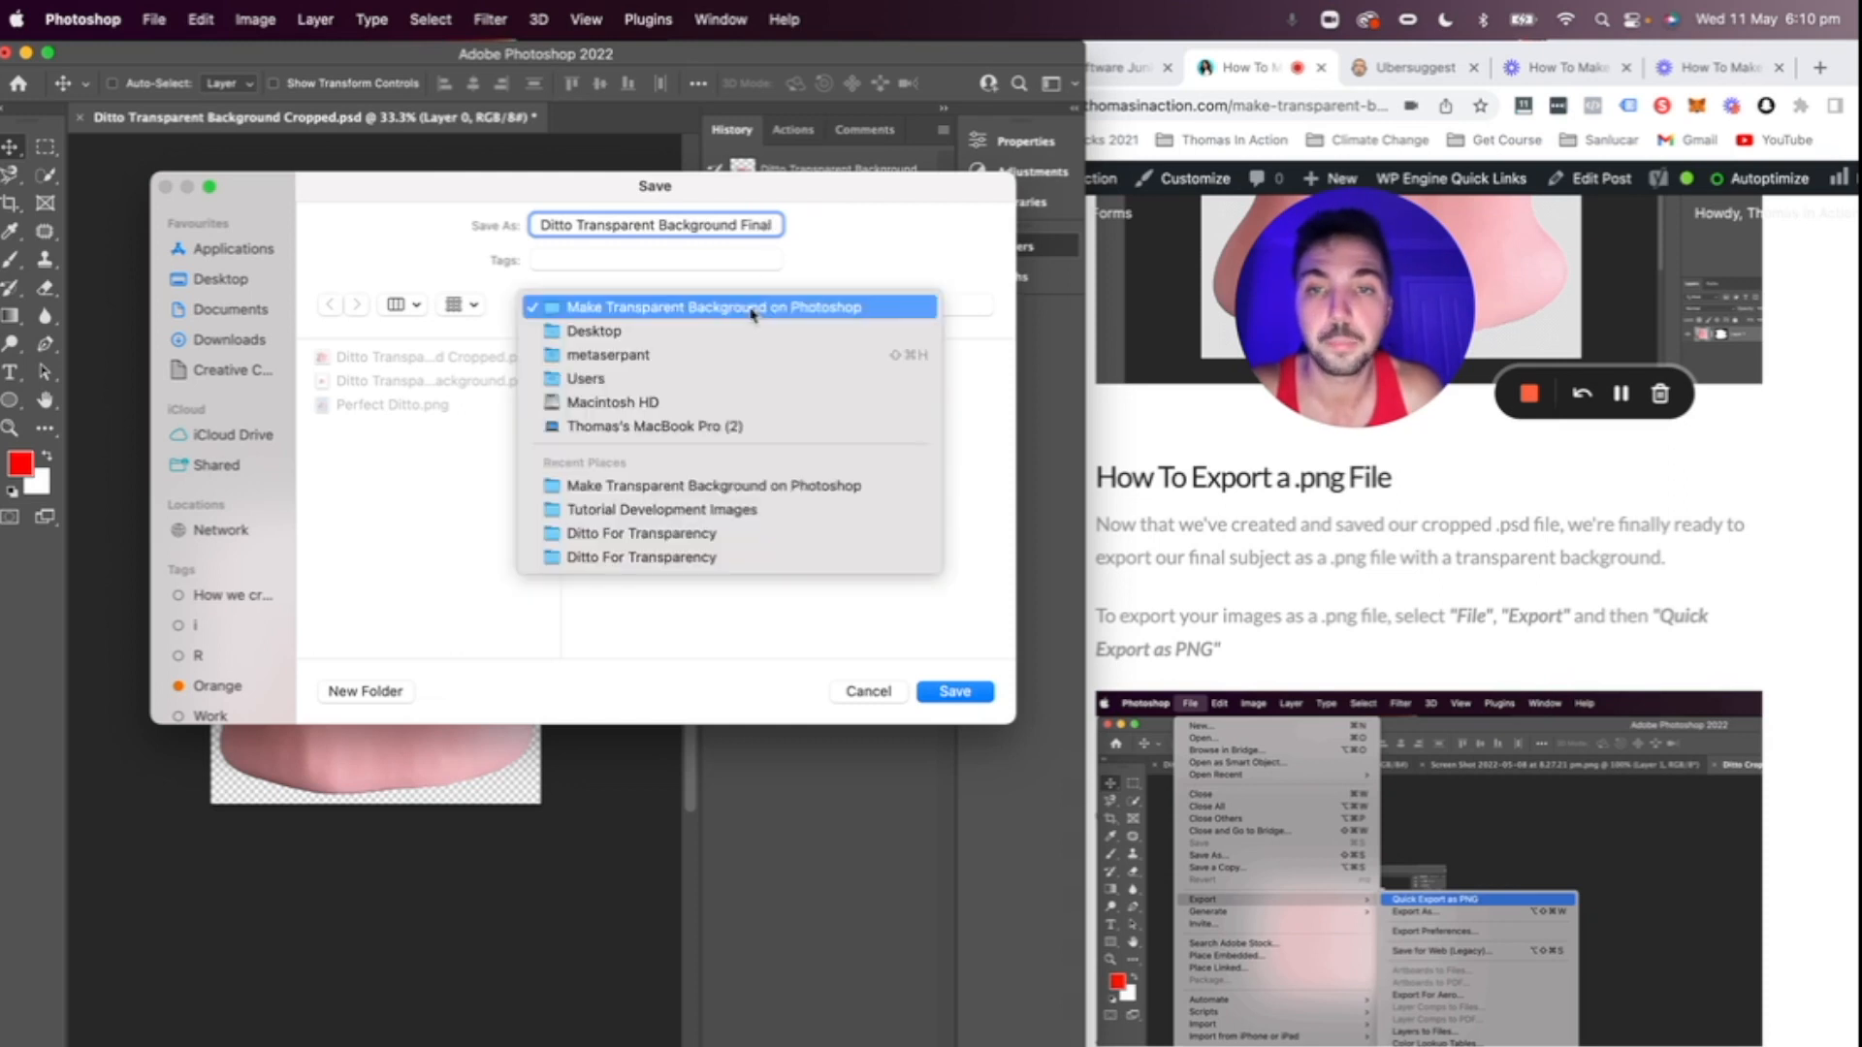
click(695, 308)
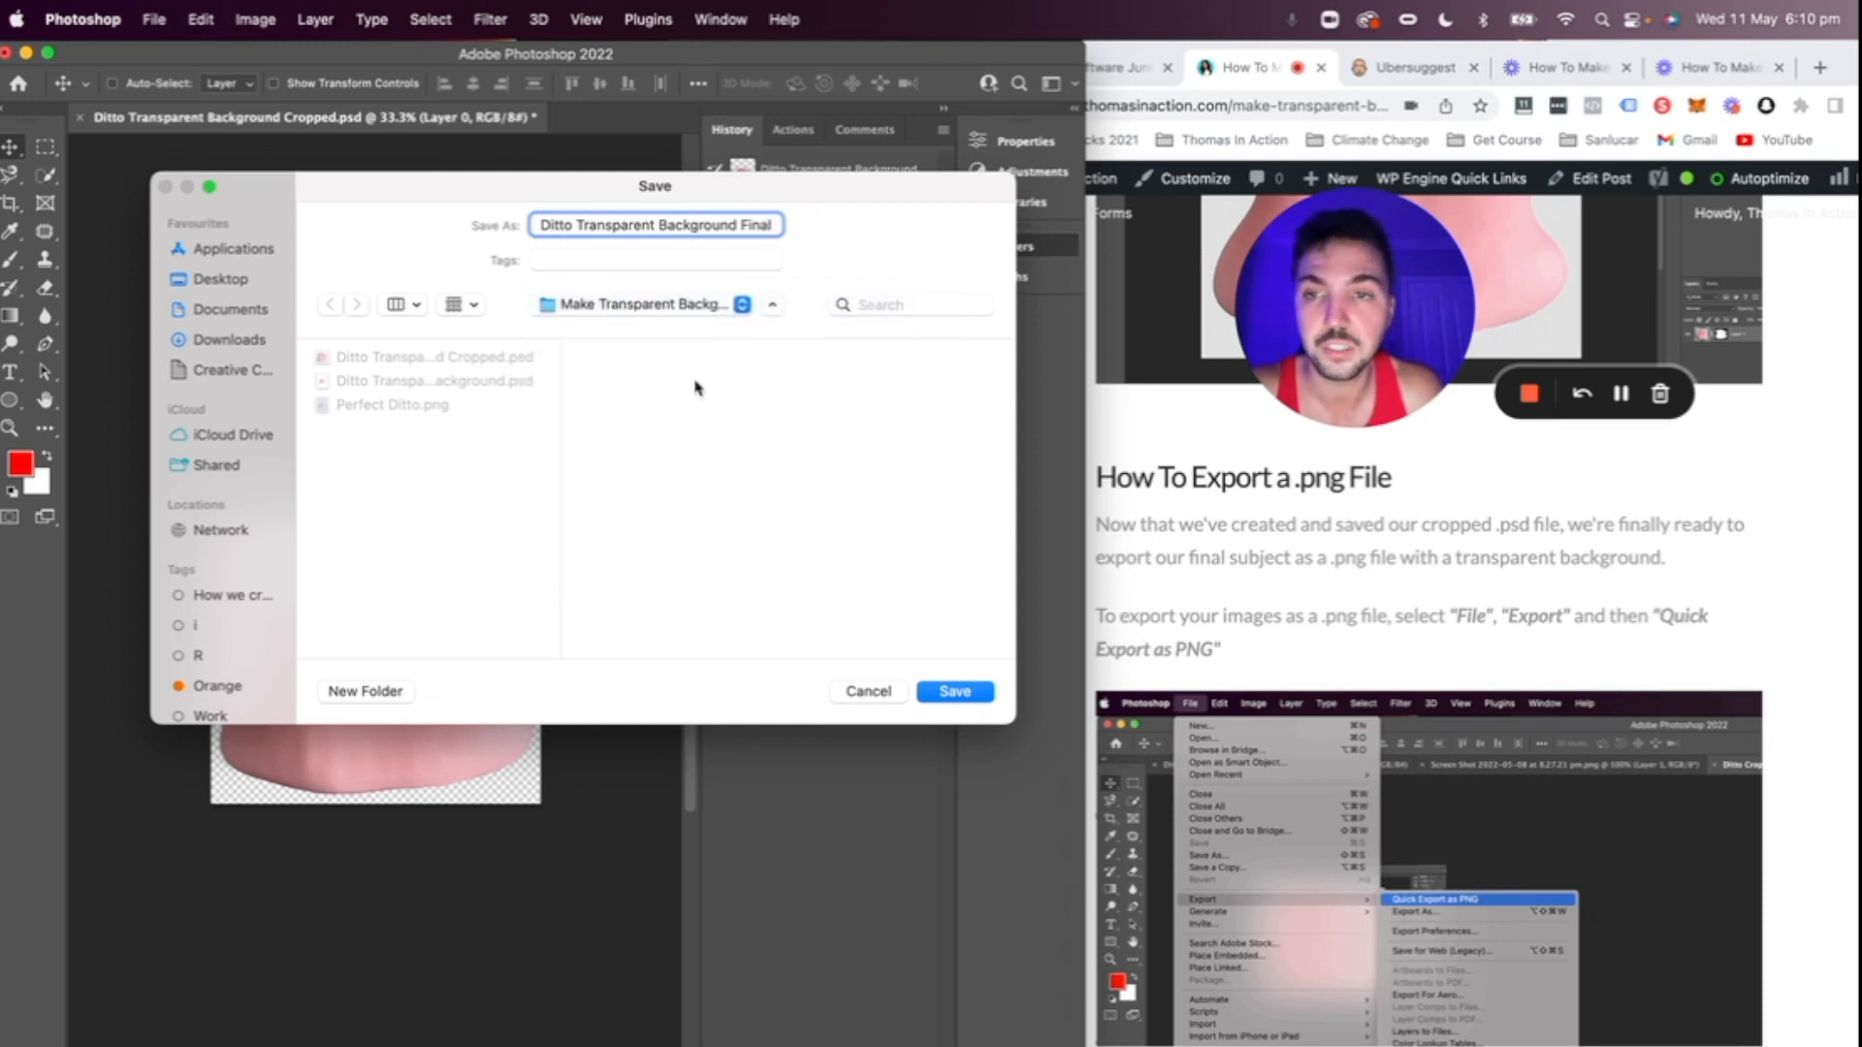
click(957, 692)
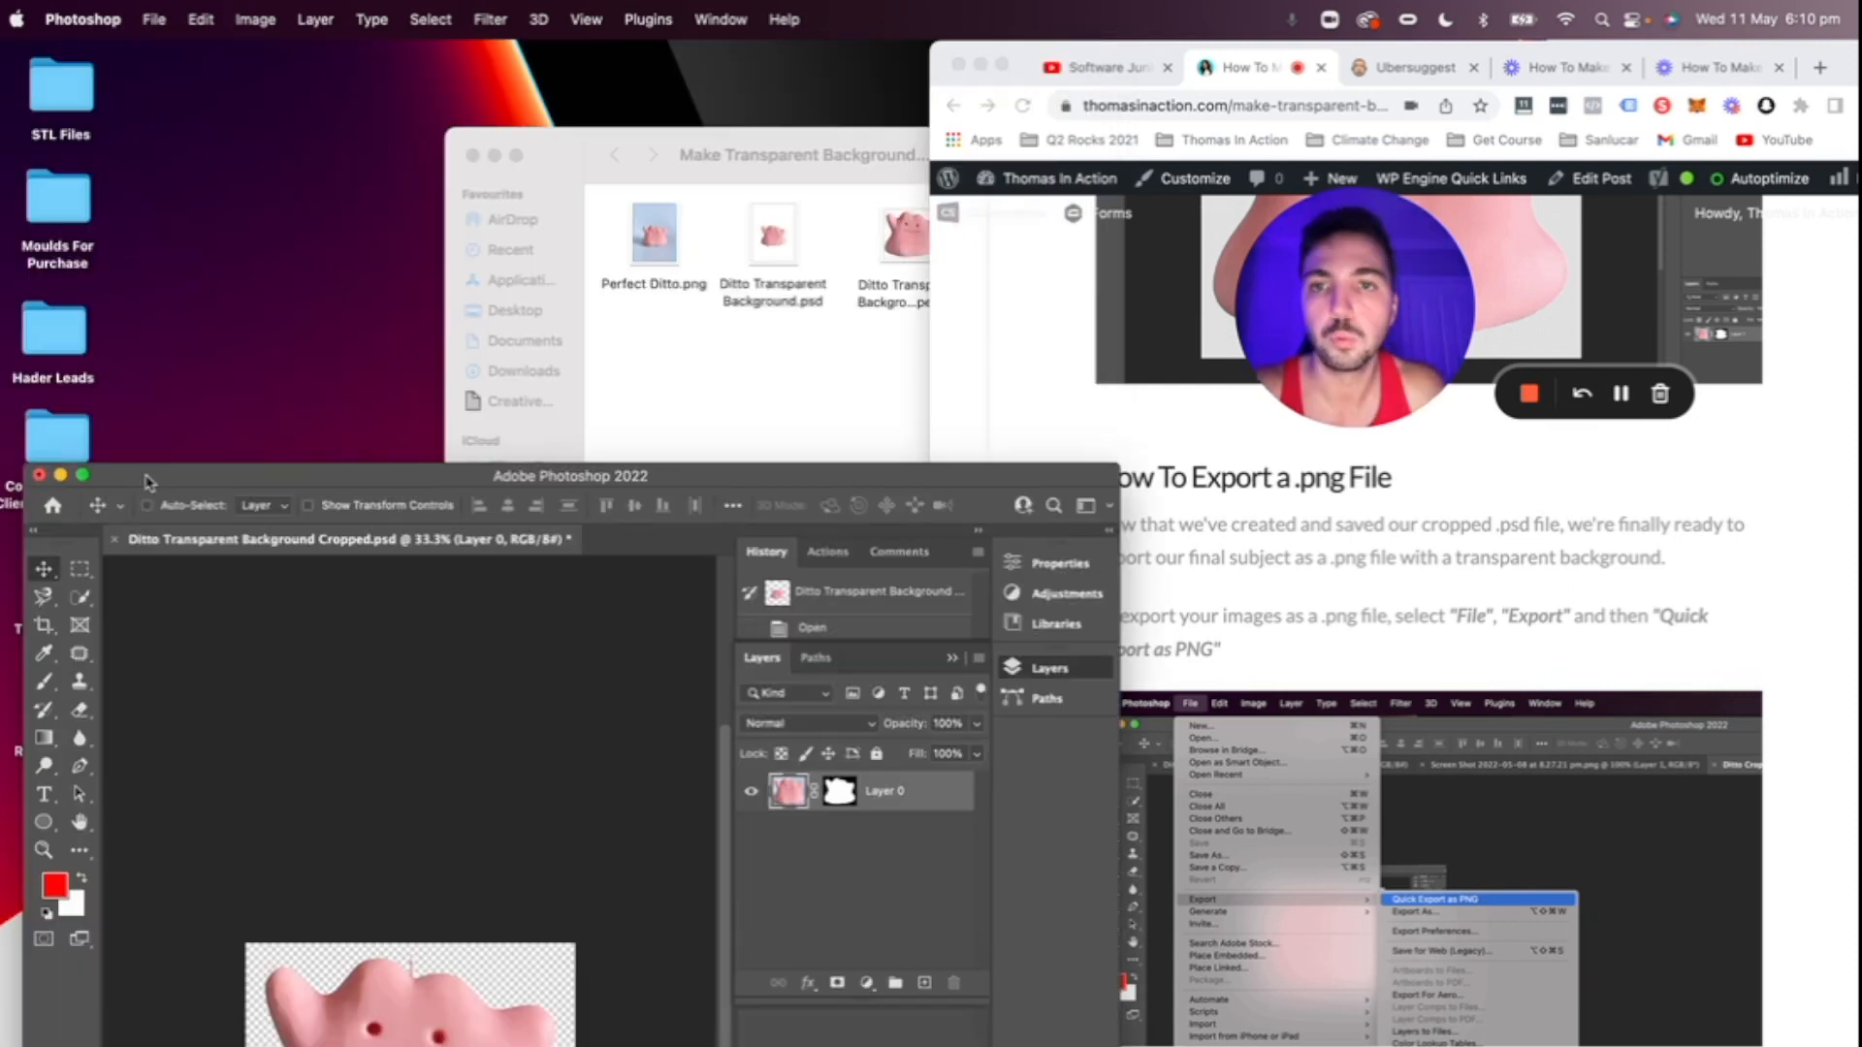
- Switch to the Finder folder, move its window clear of the guide, and place the exported .png beside the cropped .psd
click(805, 153)
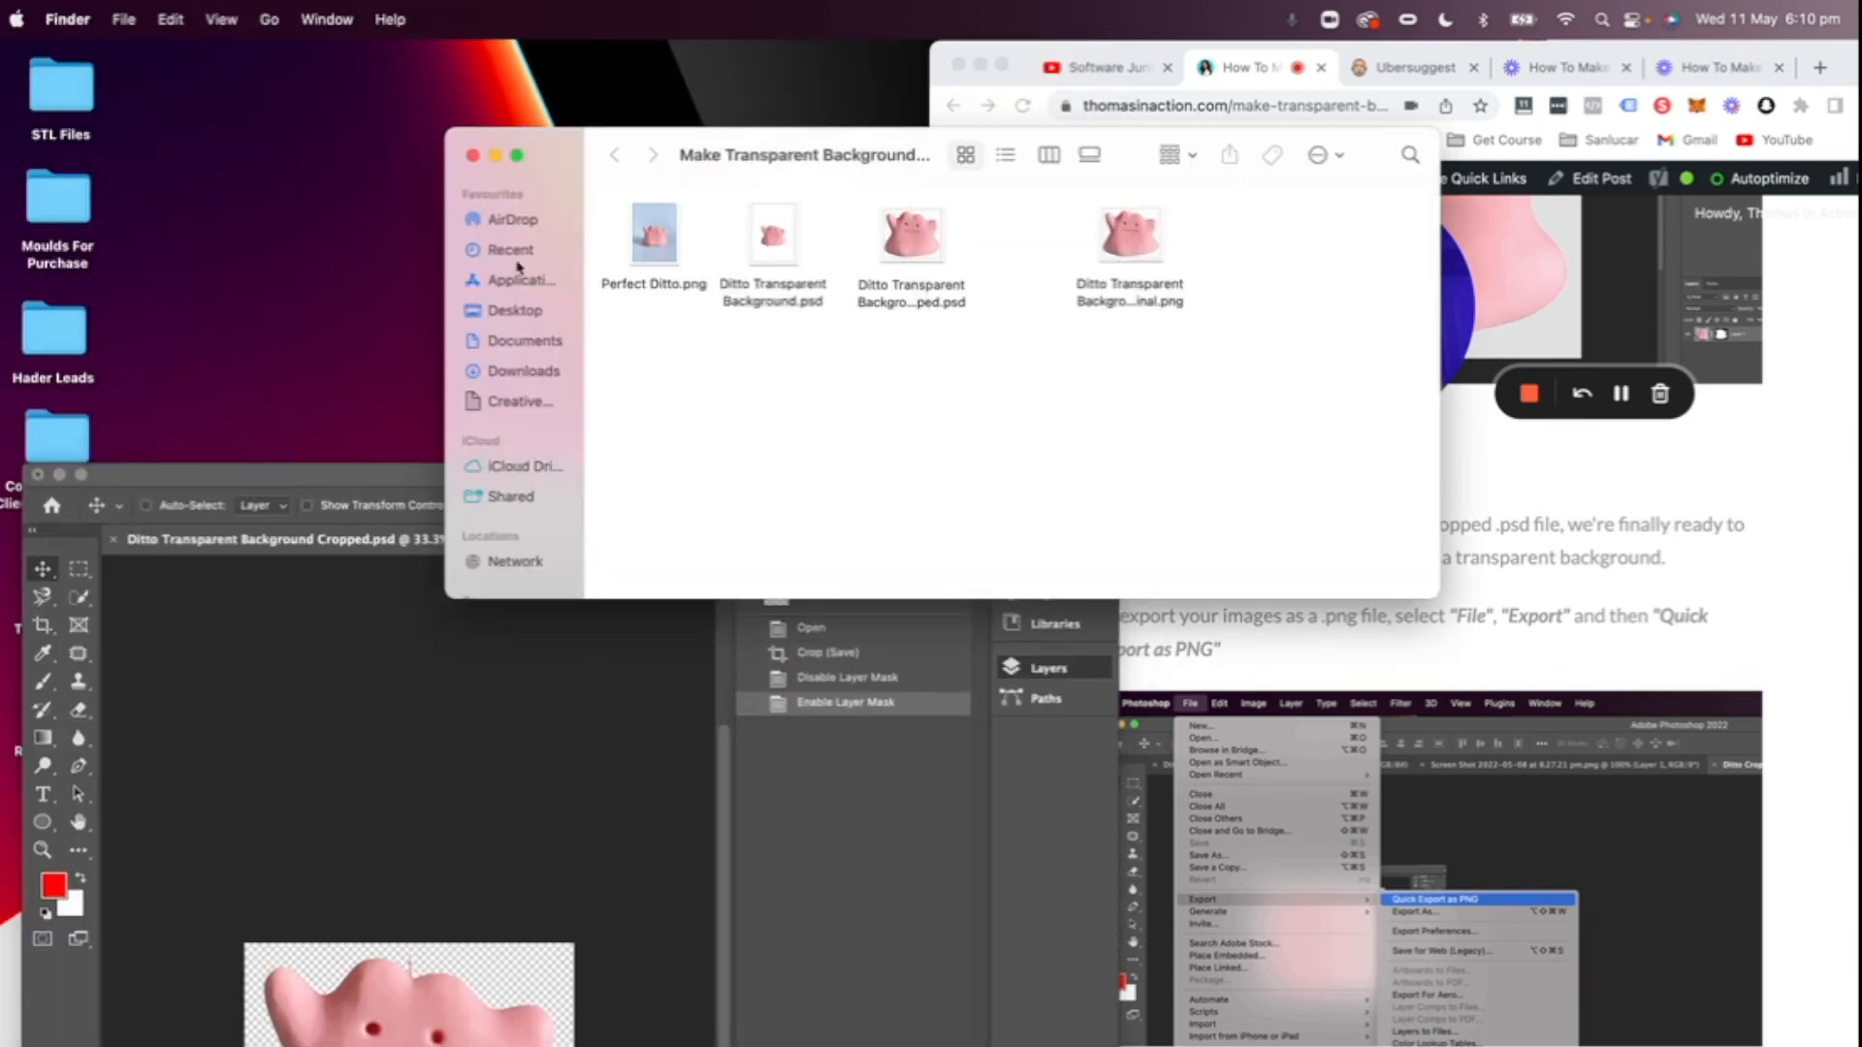
drag(811, 151, 807, 253)
click(640, 334)
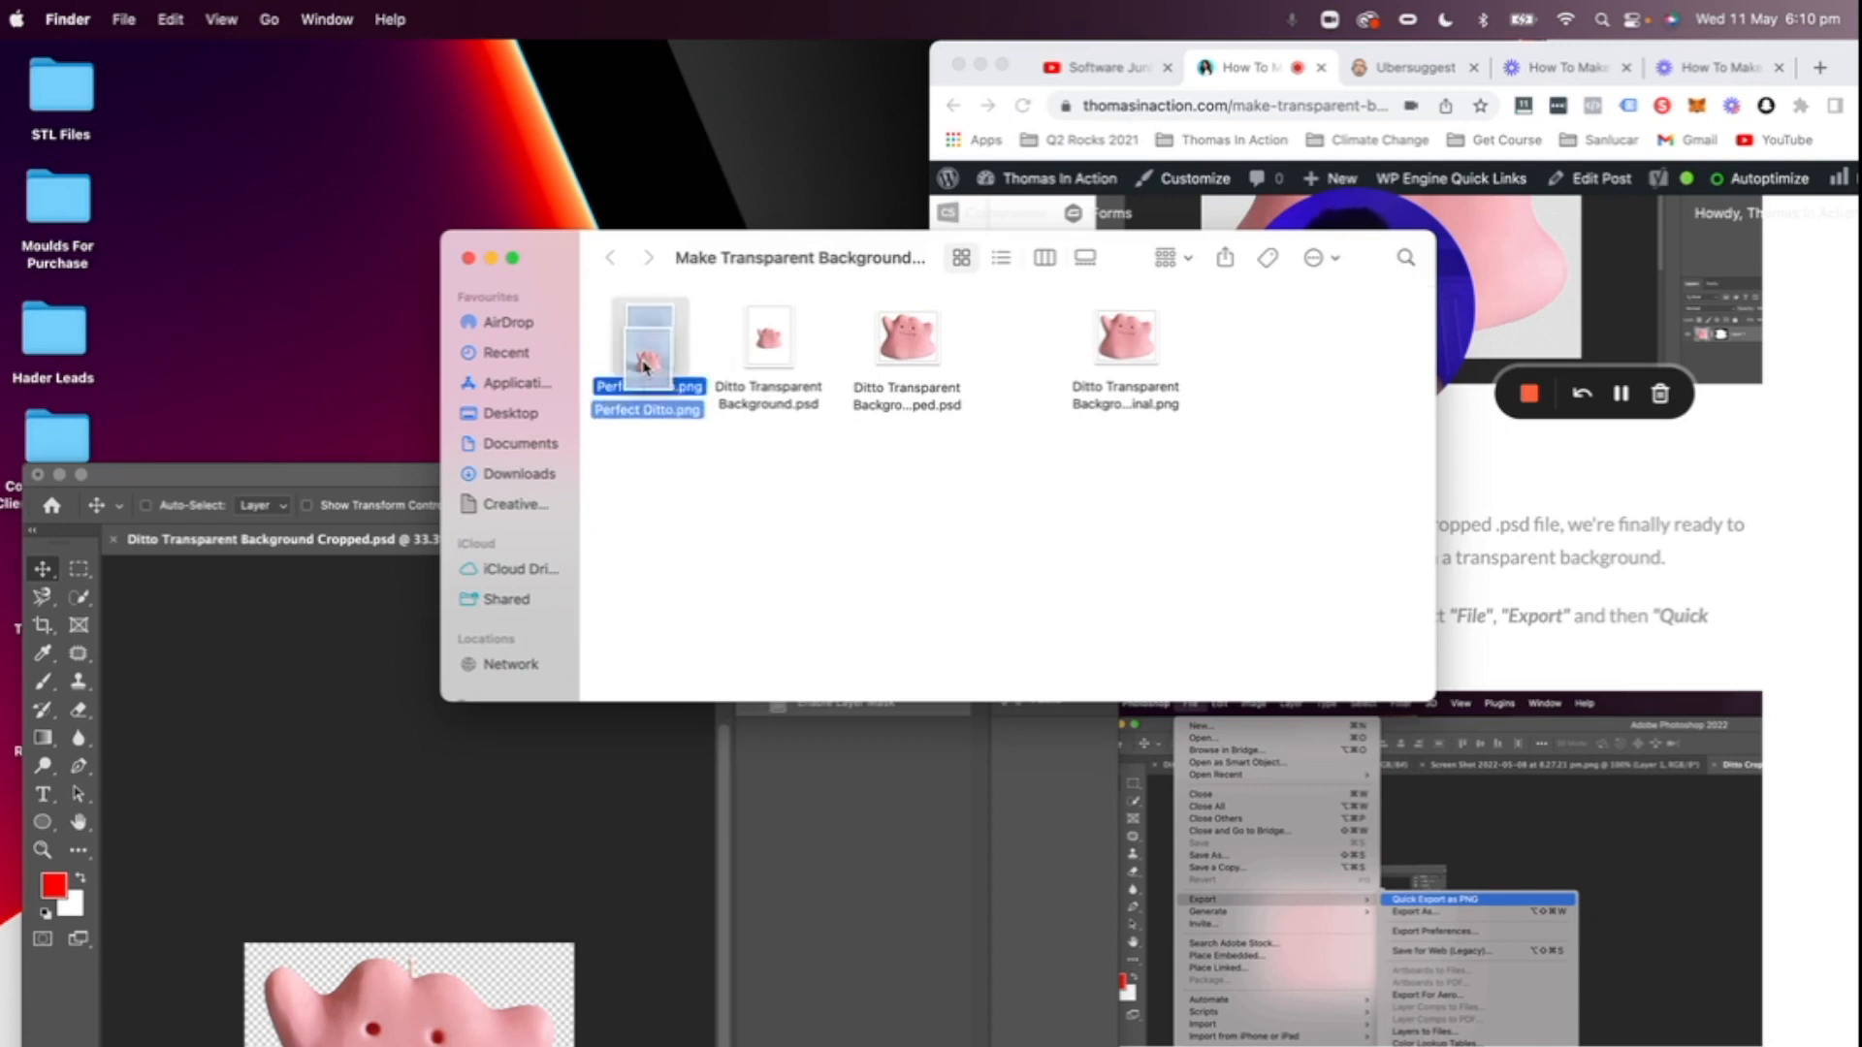
click(752, 347)
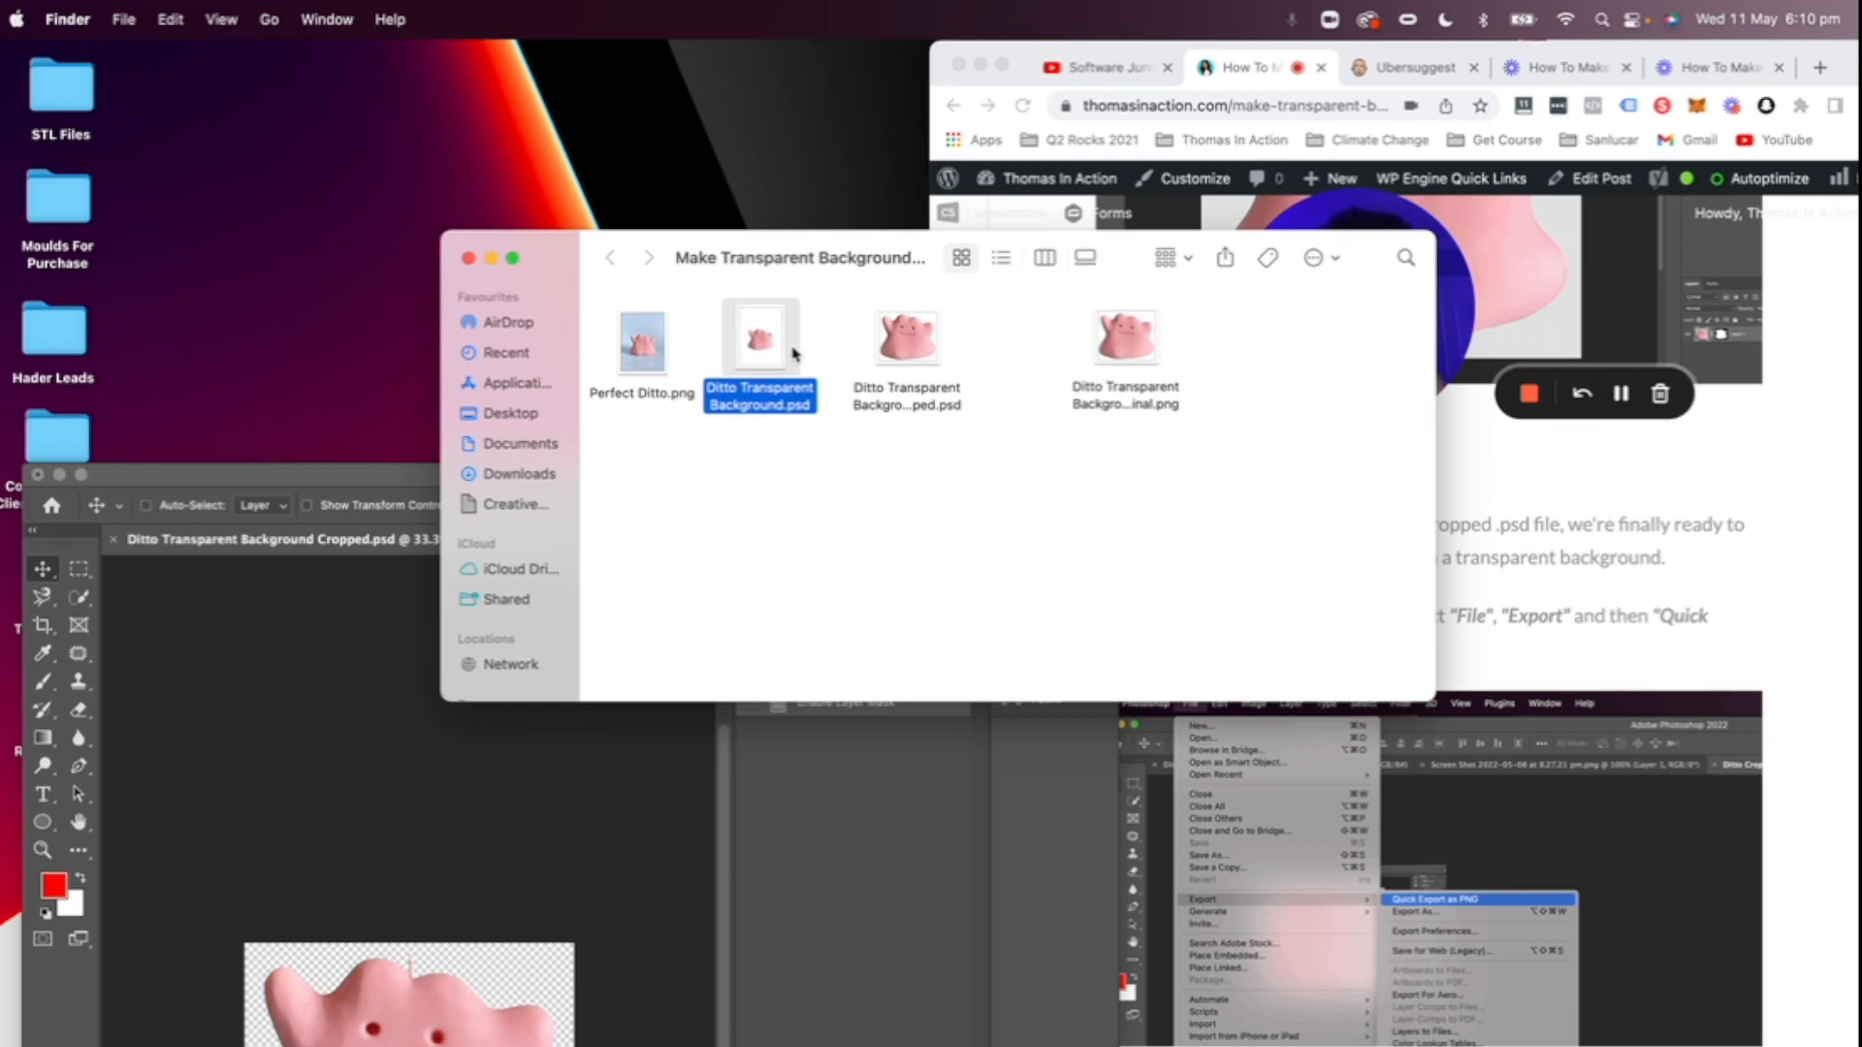
drag(897, 244, 603, 215)
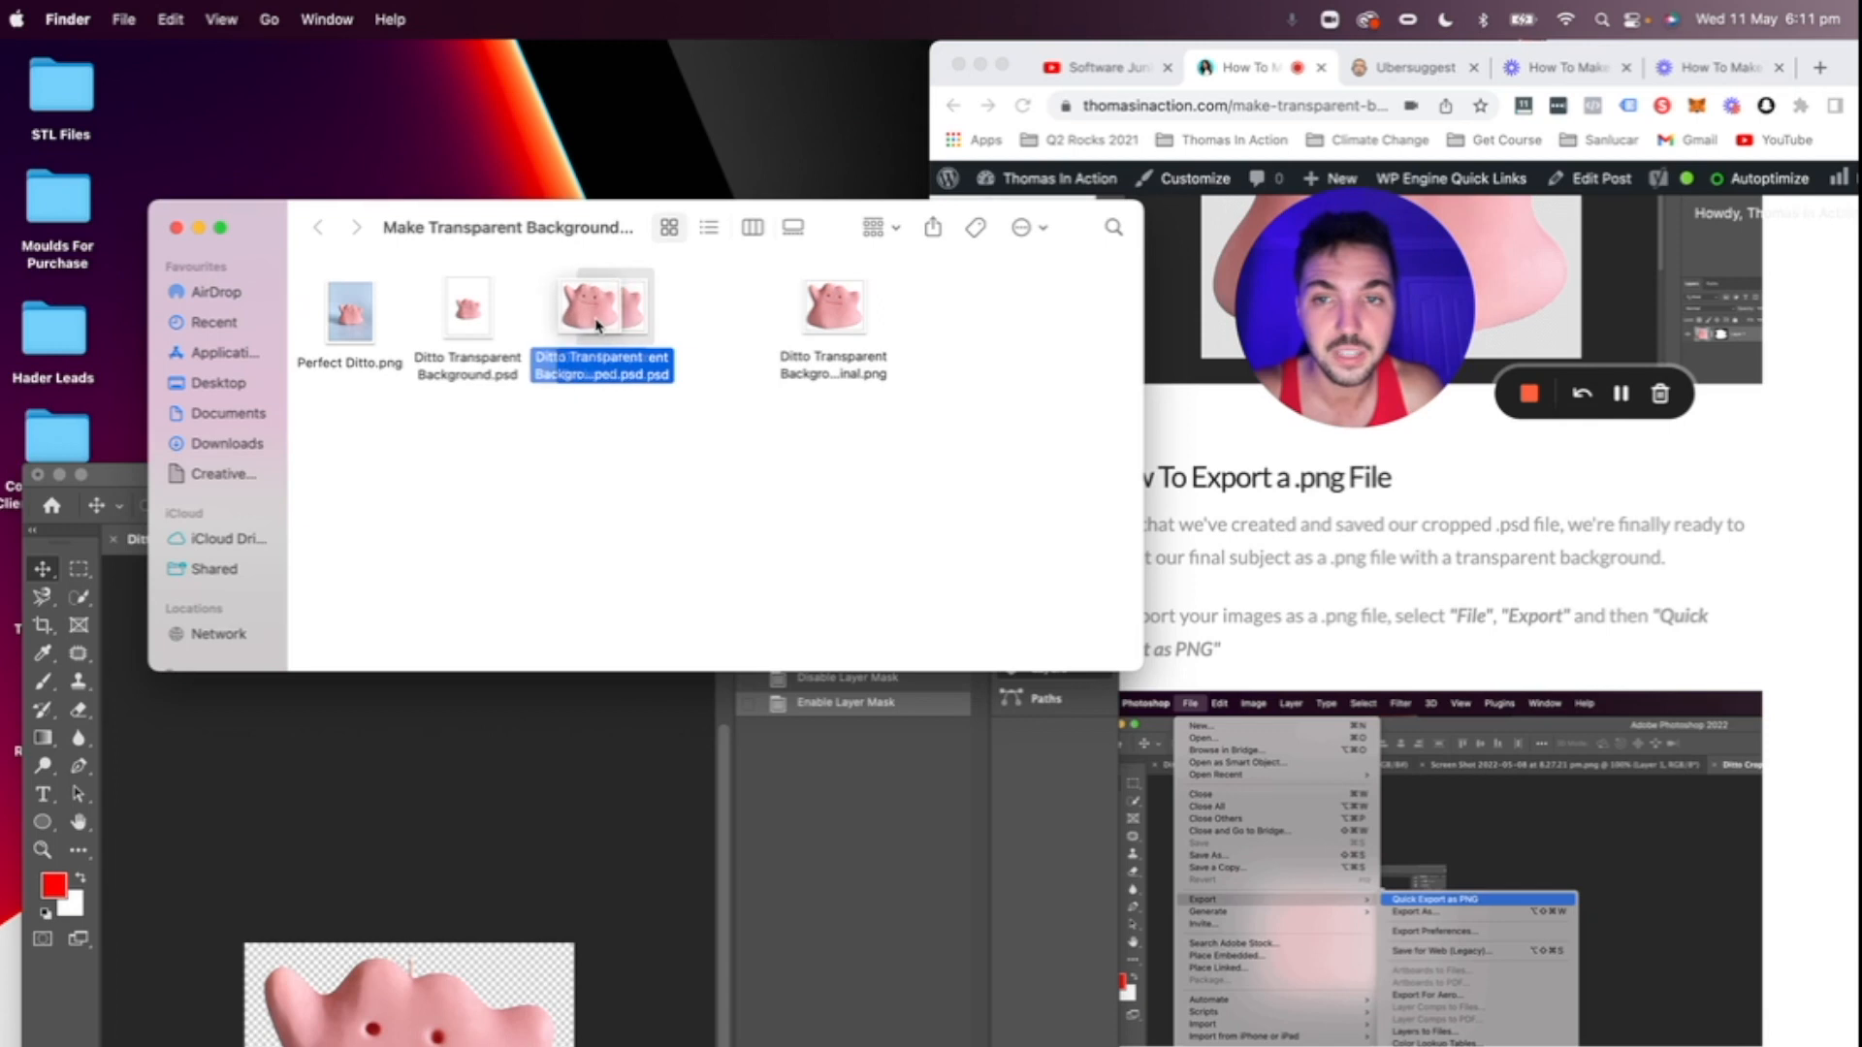
drag(836, 320, 723, 326)
- Open the exported Ditto .png and inspect it again in Quick Look to check its transparent background, closing both views
double_click(722, 326)
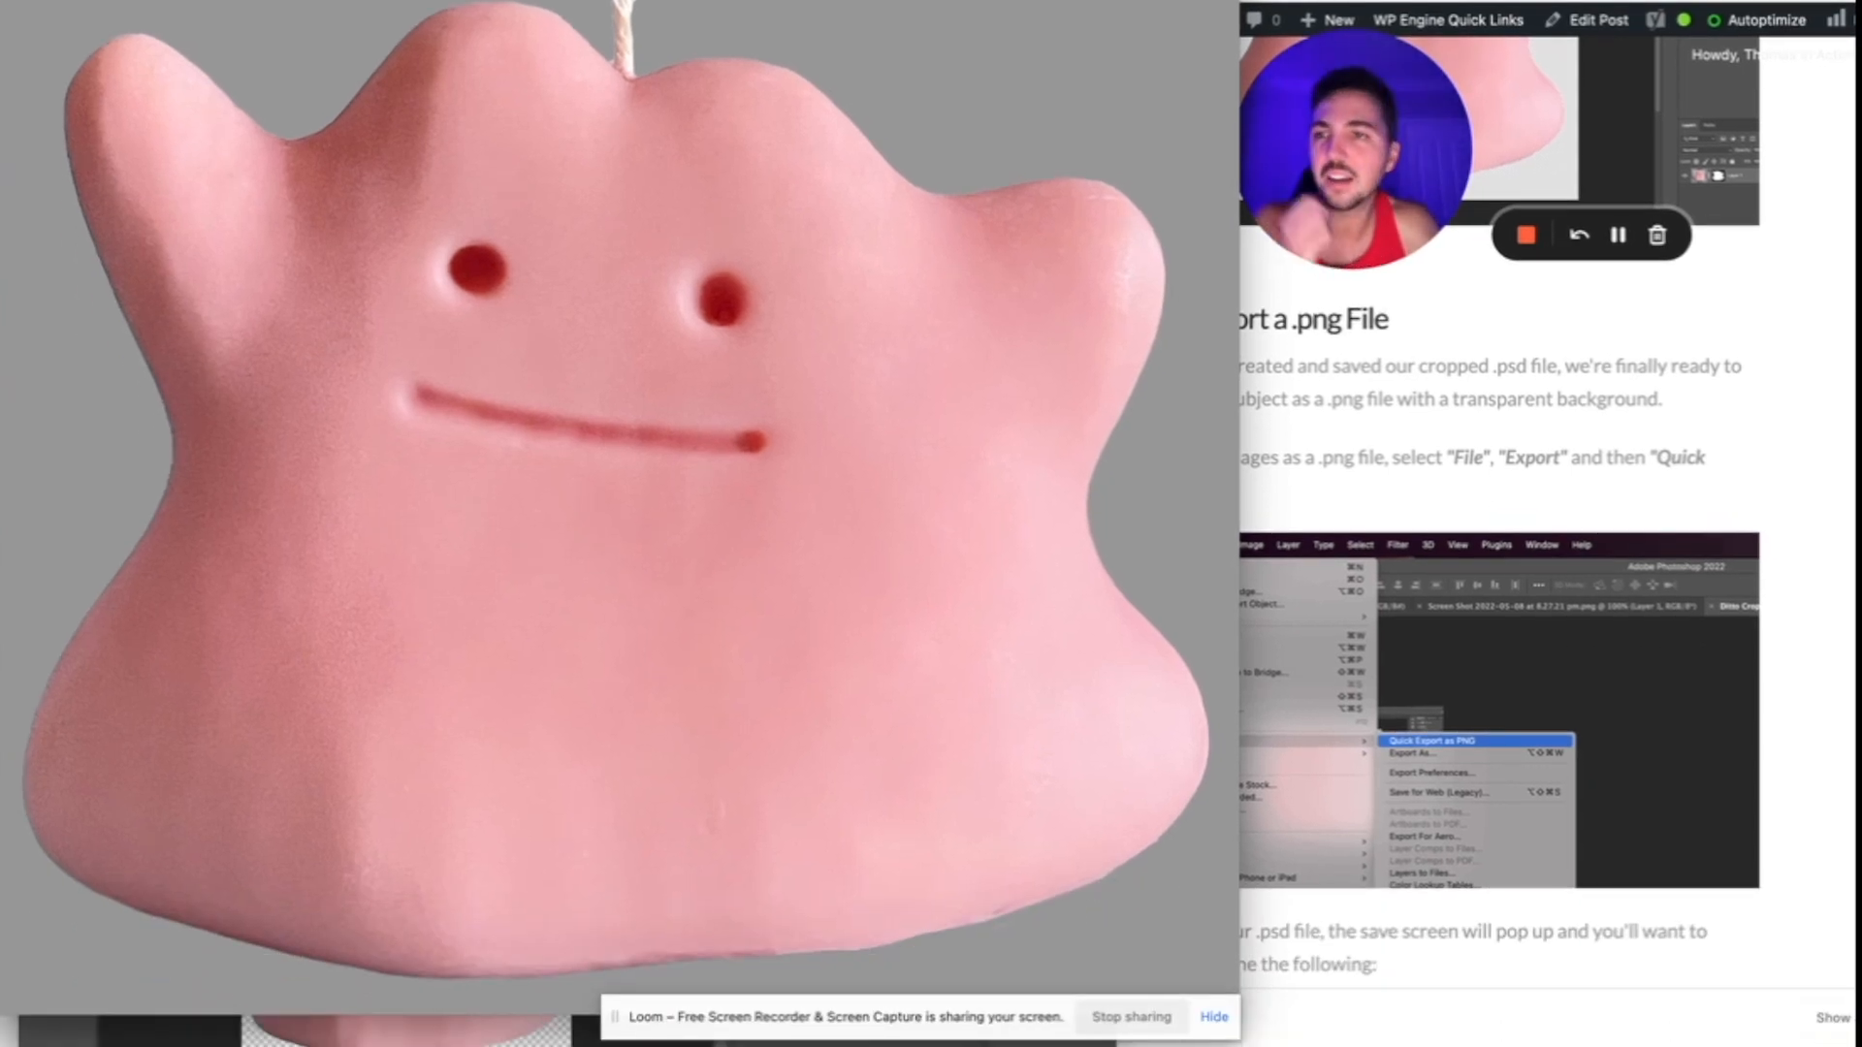
click(20, 2)
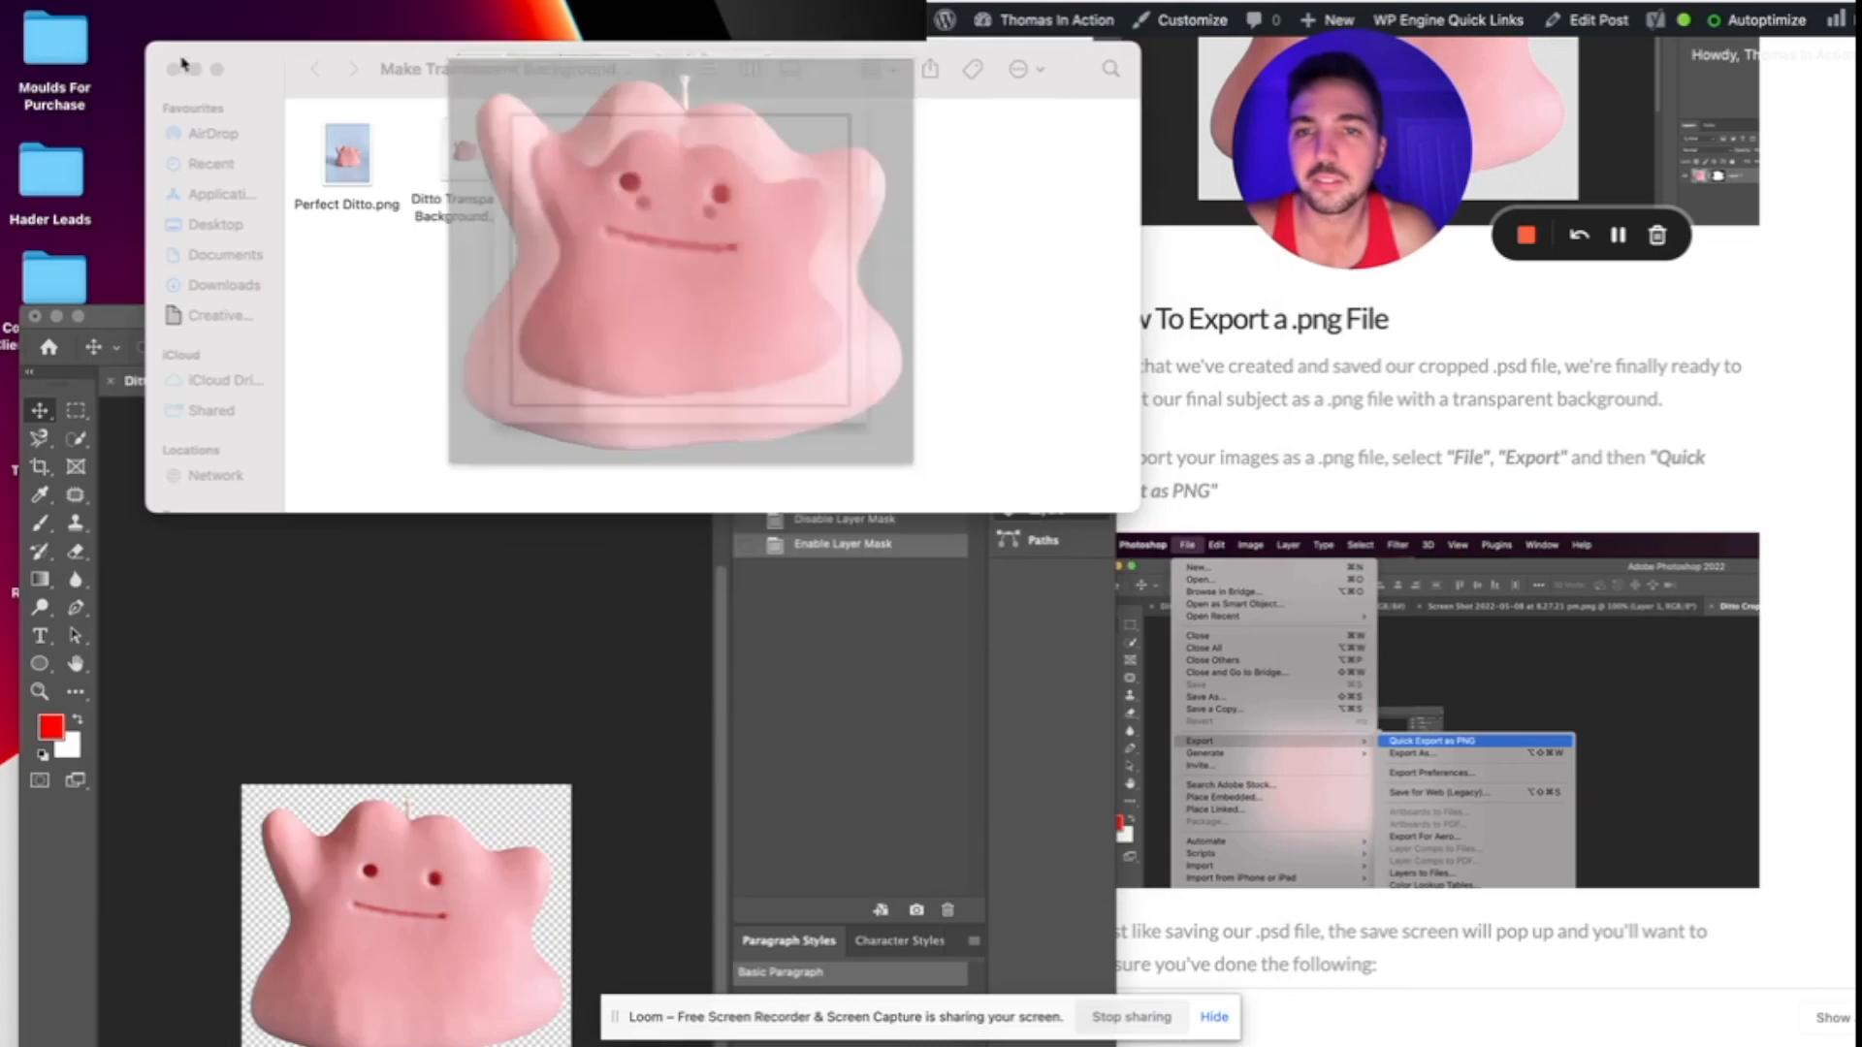
click(702, 155)
key(space)
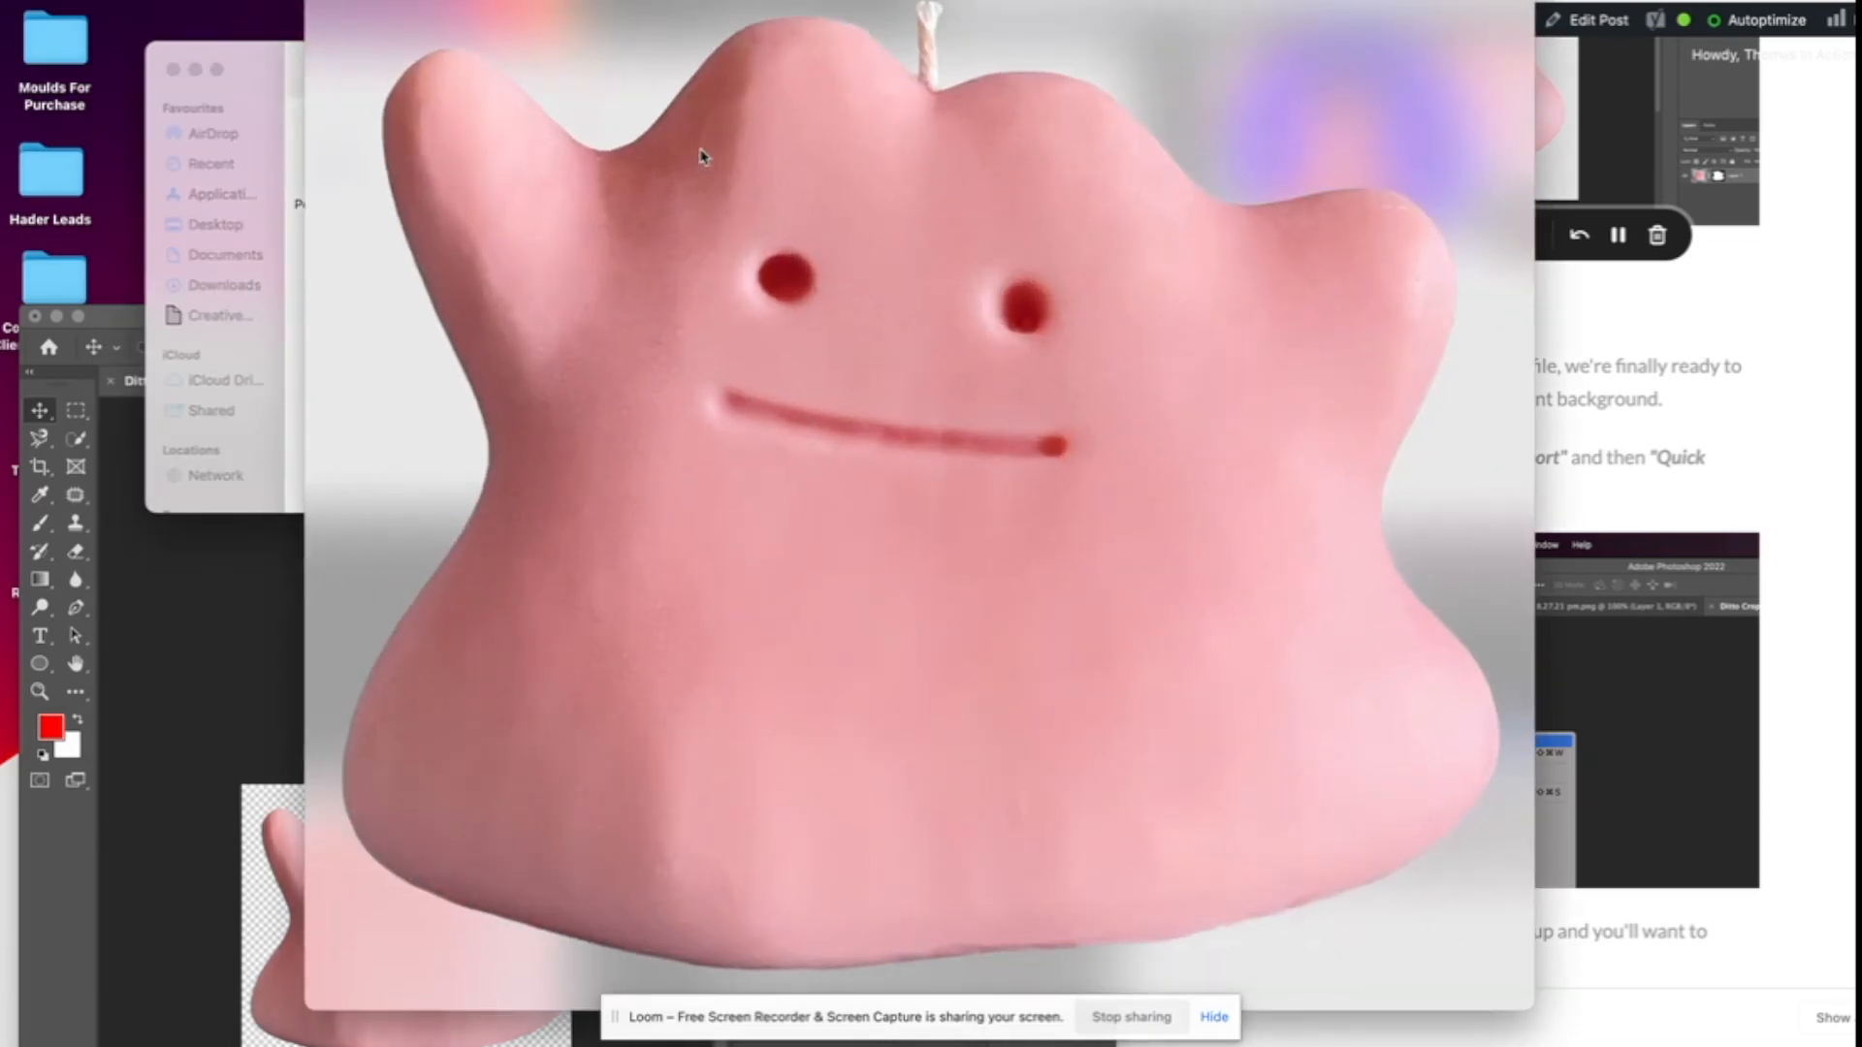
drag(1110, 5, 814, 29)
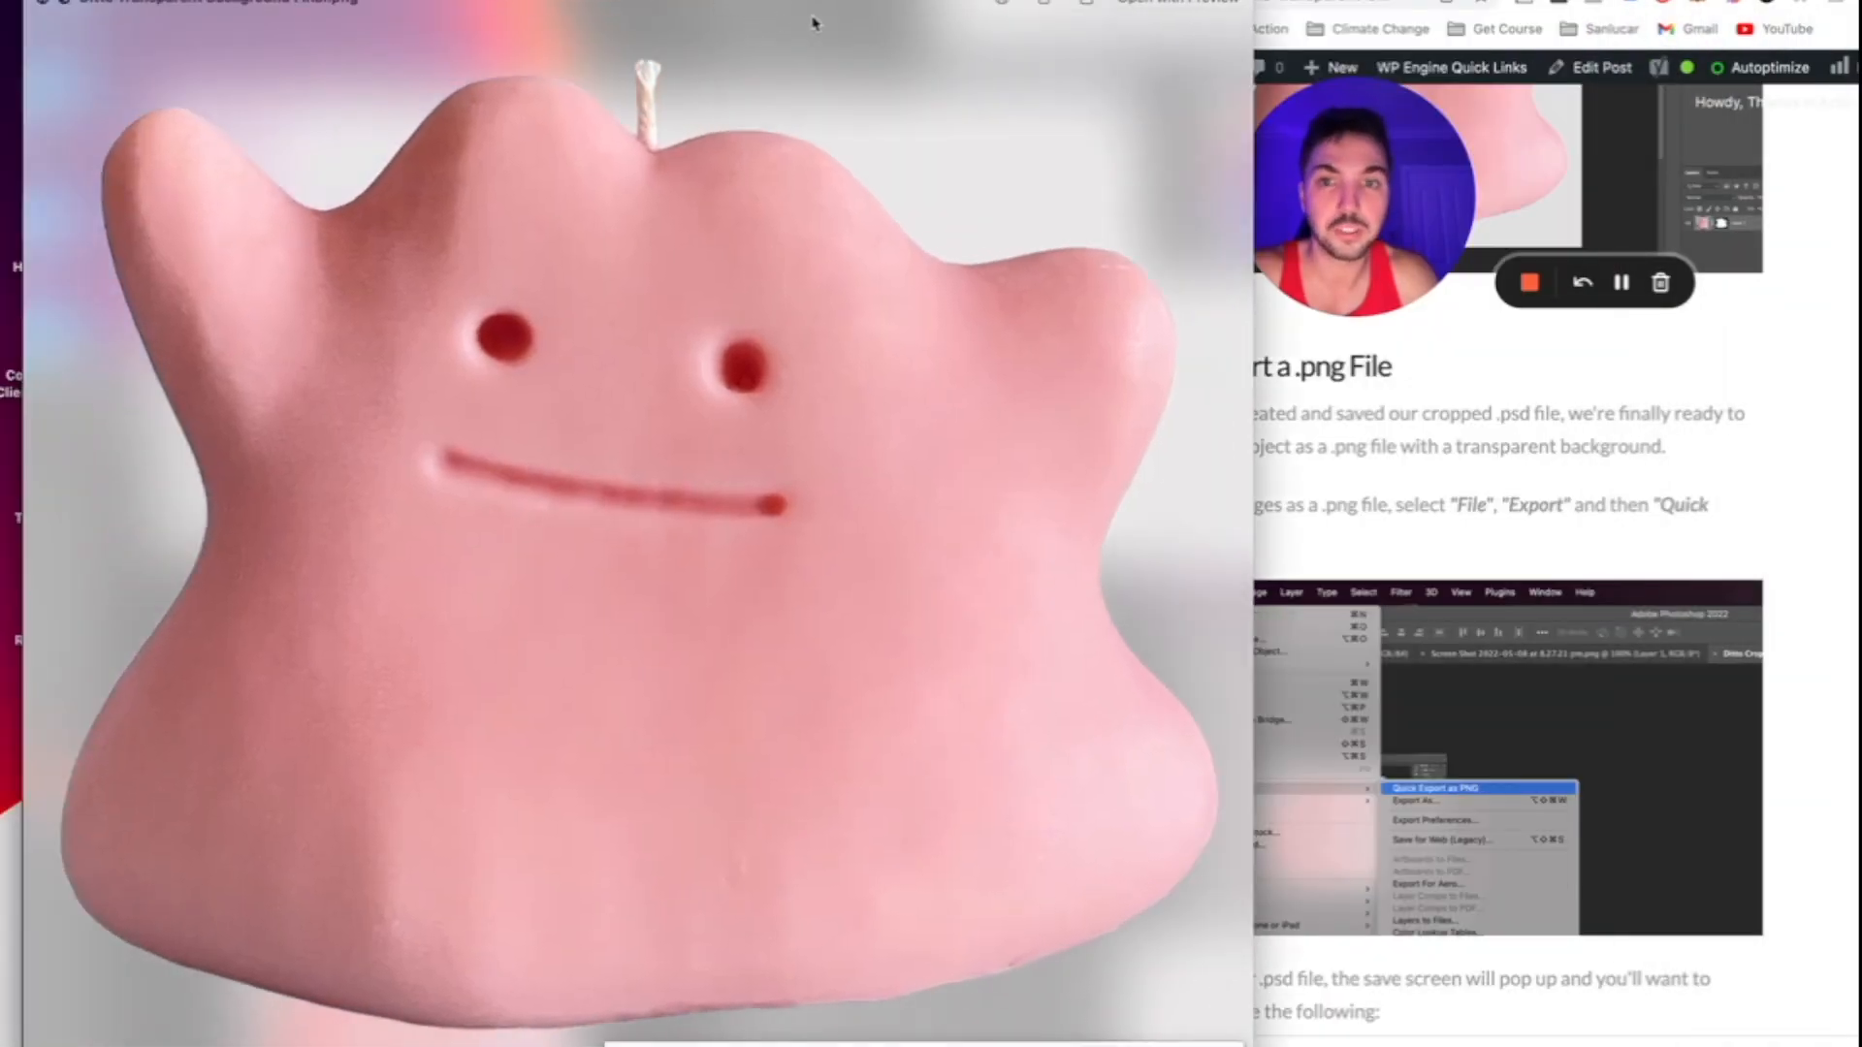
click(41, 5)
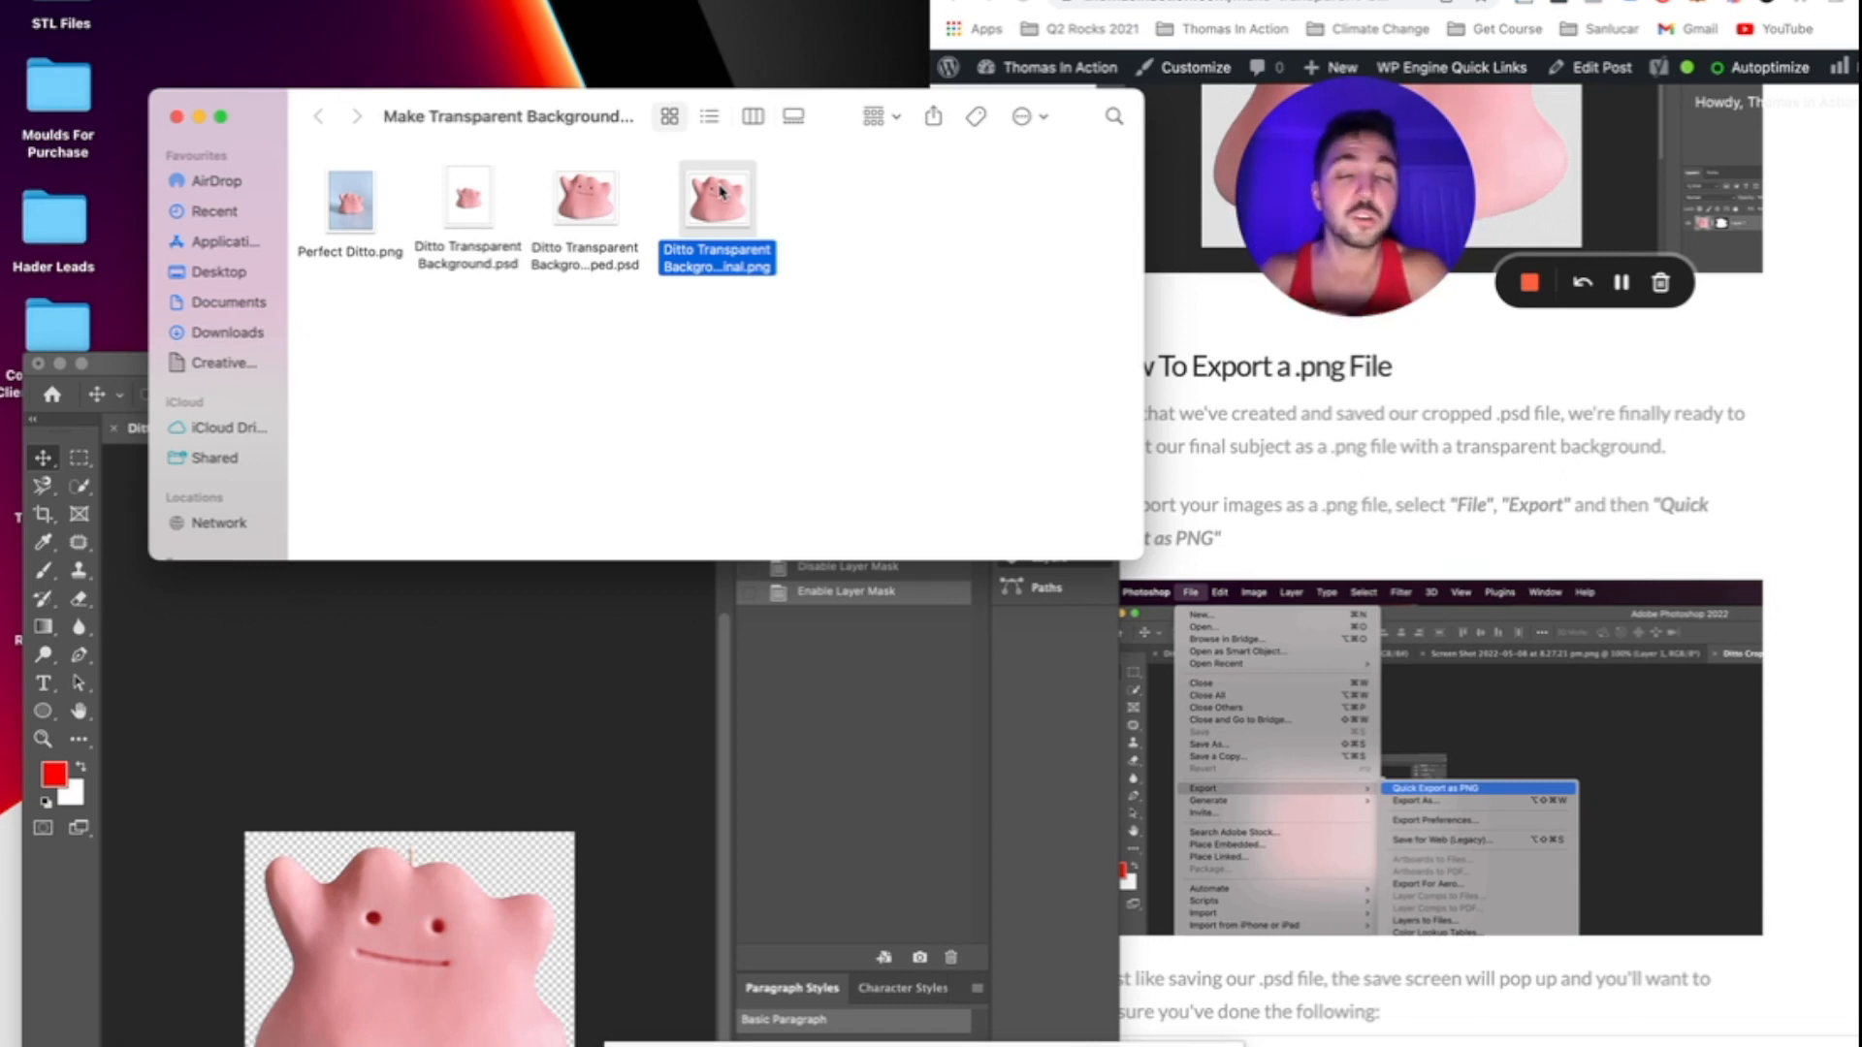
- Switch to Chrome to view the Software Junky YouTube channel in a widened window, and review the guide's closing section on the final files
click(1261, 0)
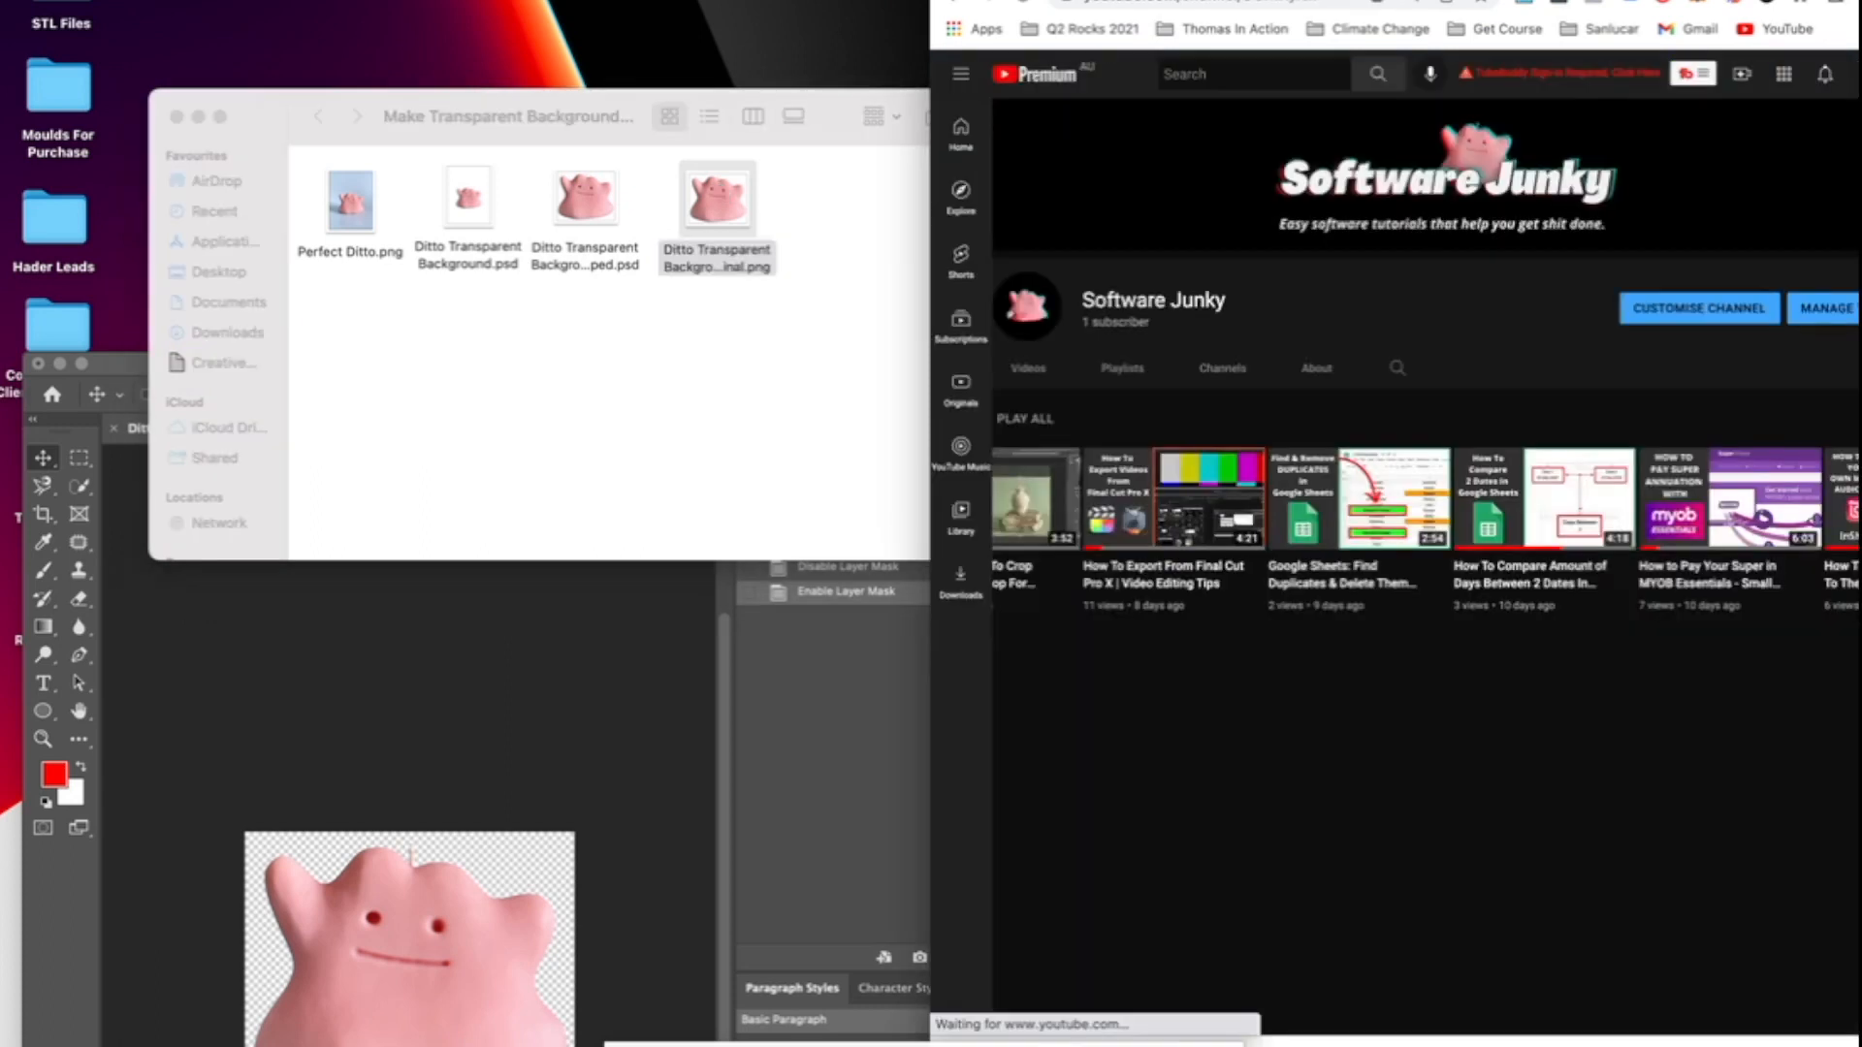
drag(1649, 0, 691, 0)
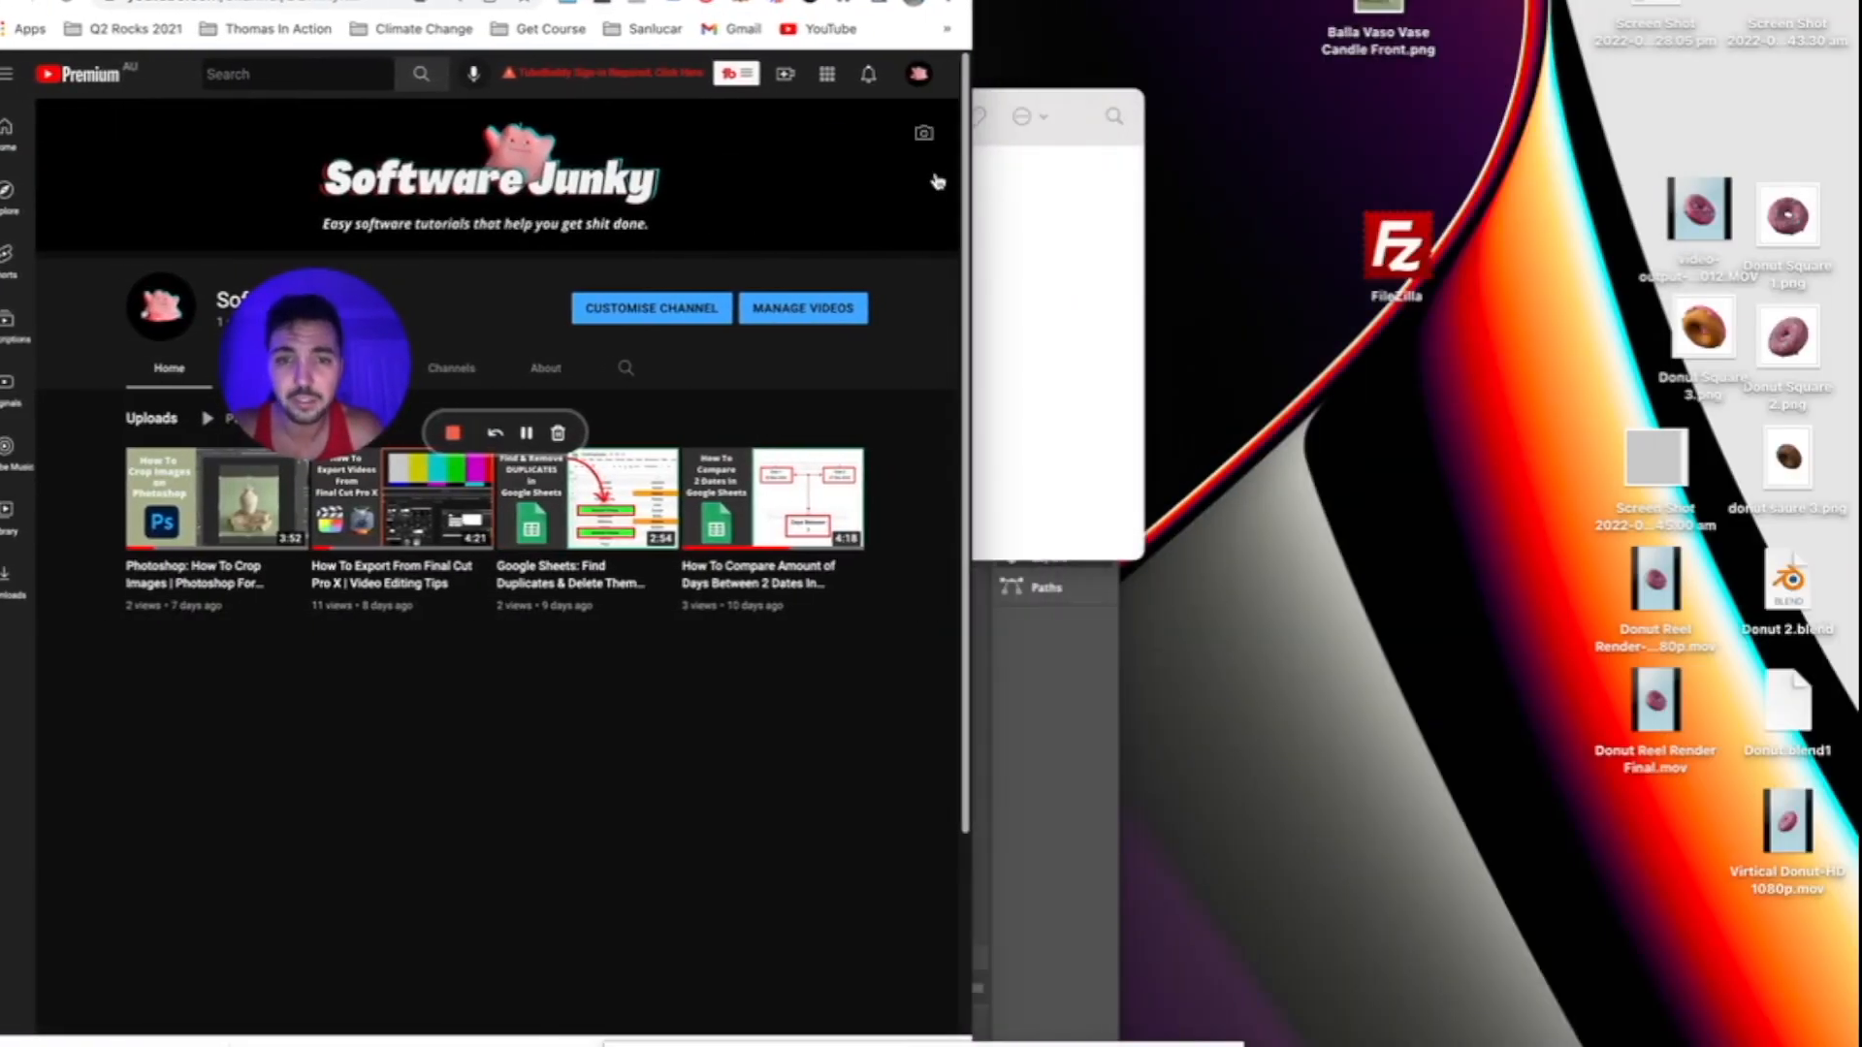
drag(972, 182, 1855, 263)
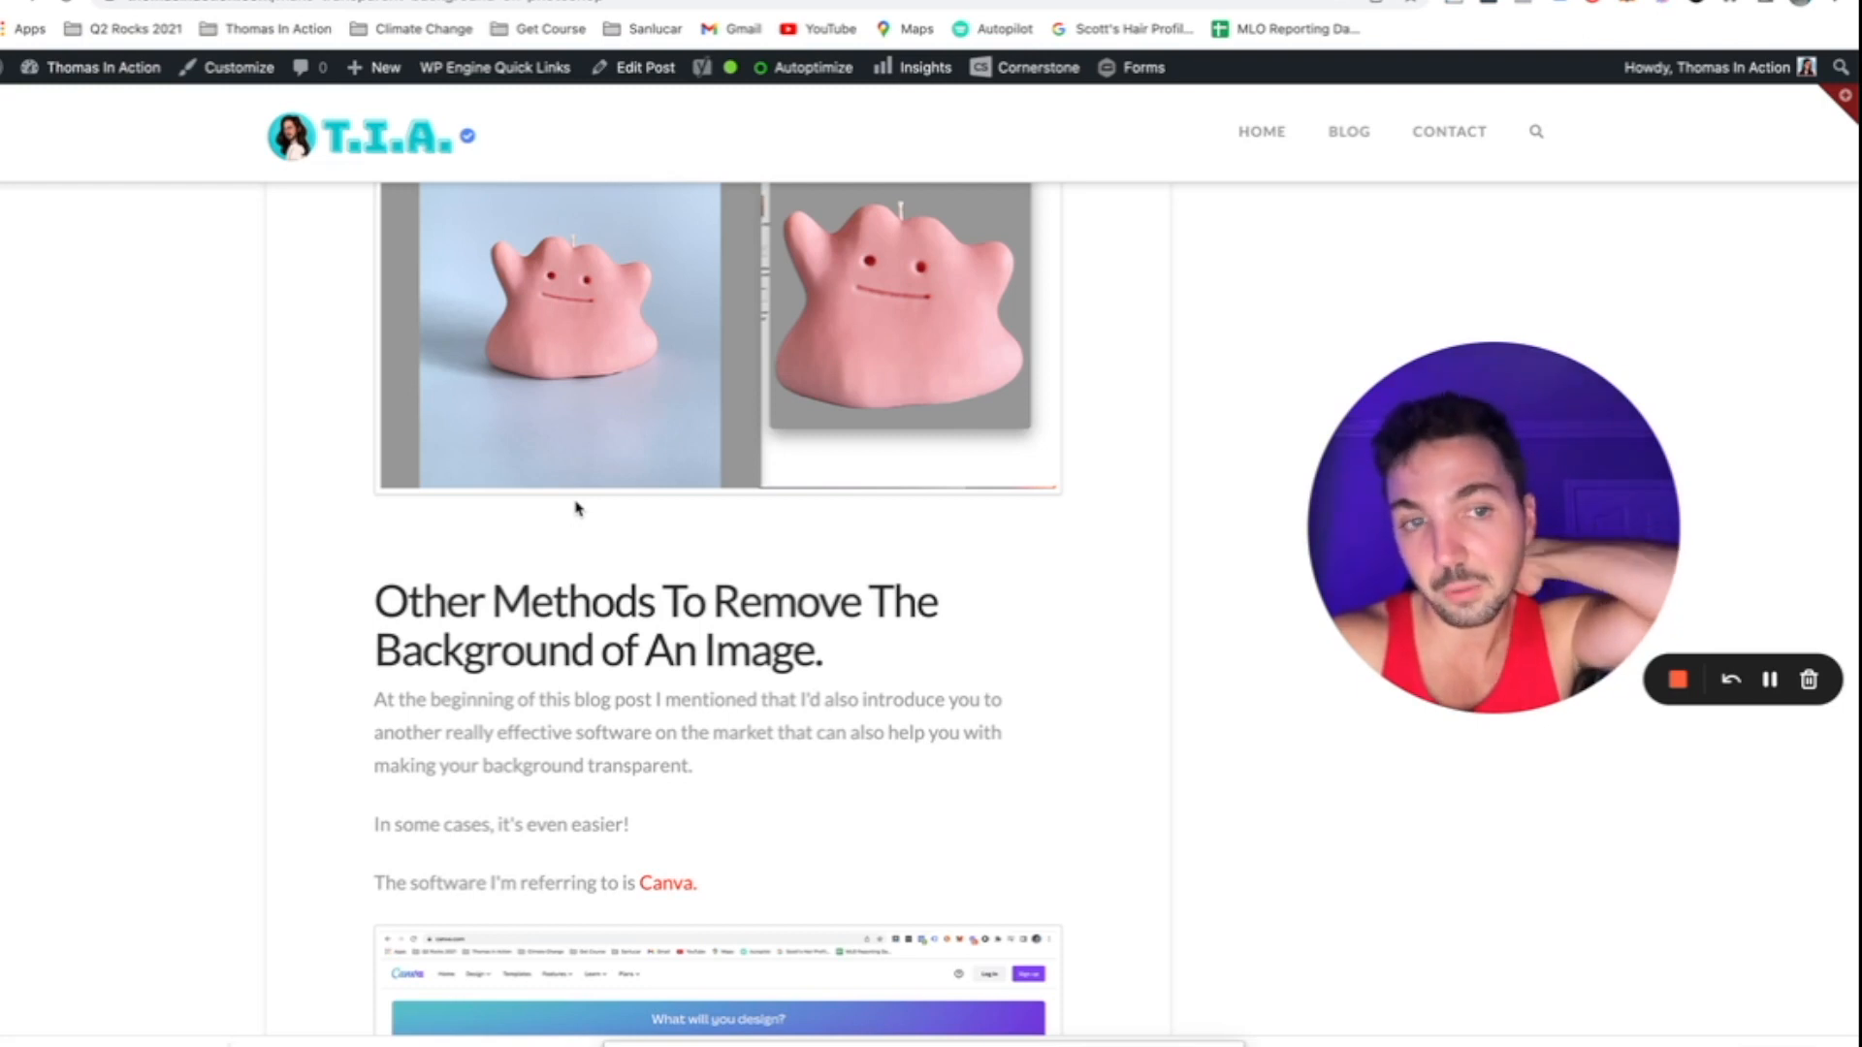
scroll(745, 463, up, 6)
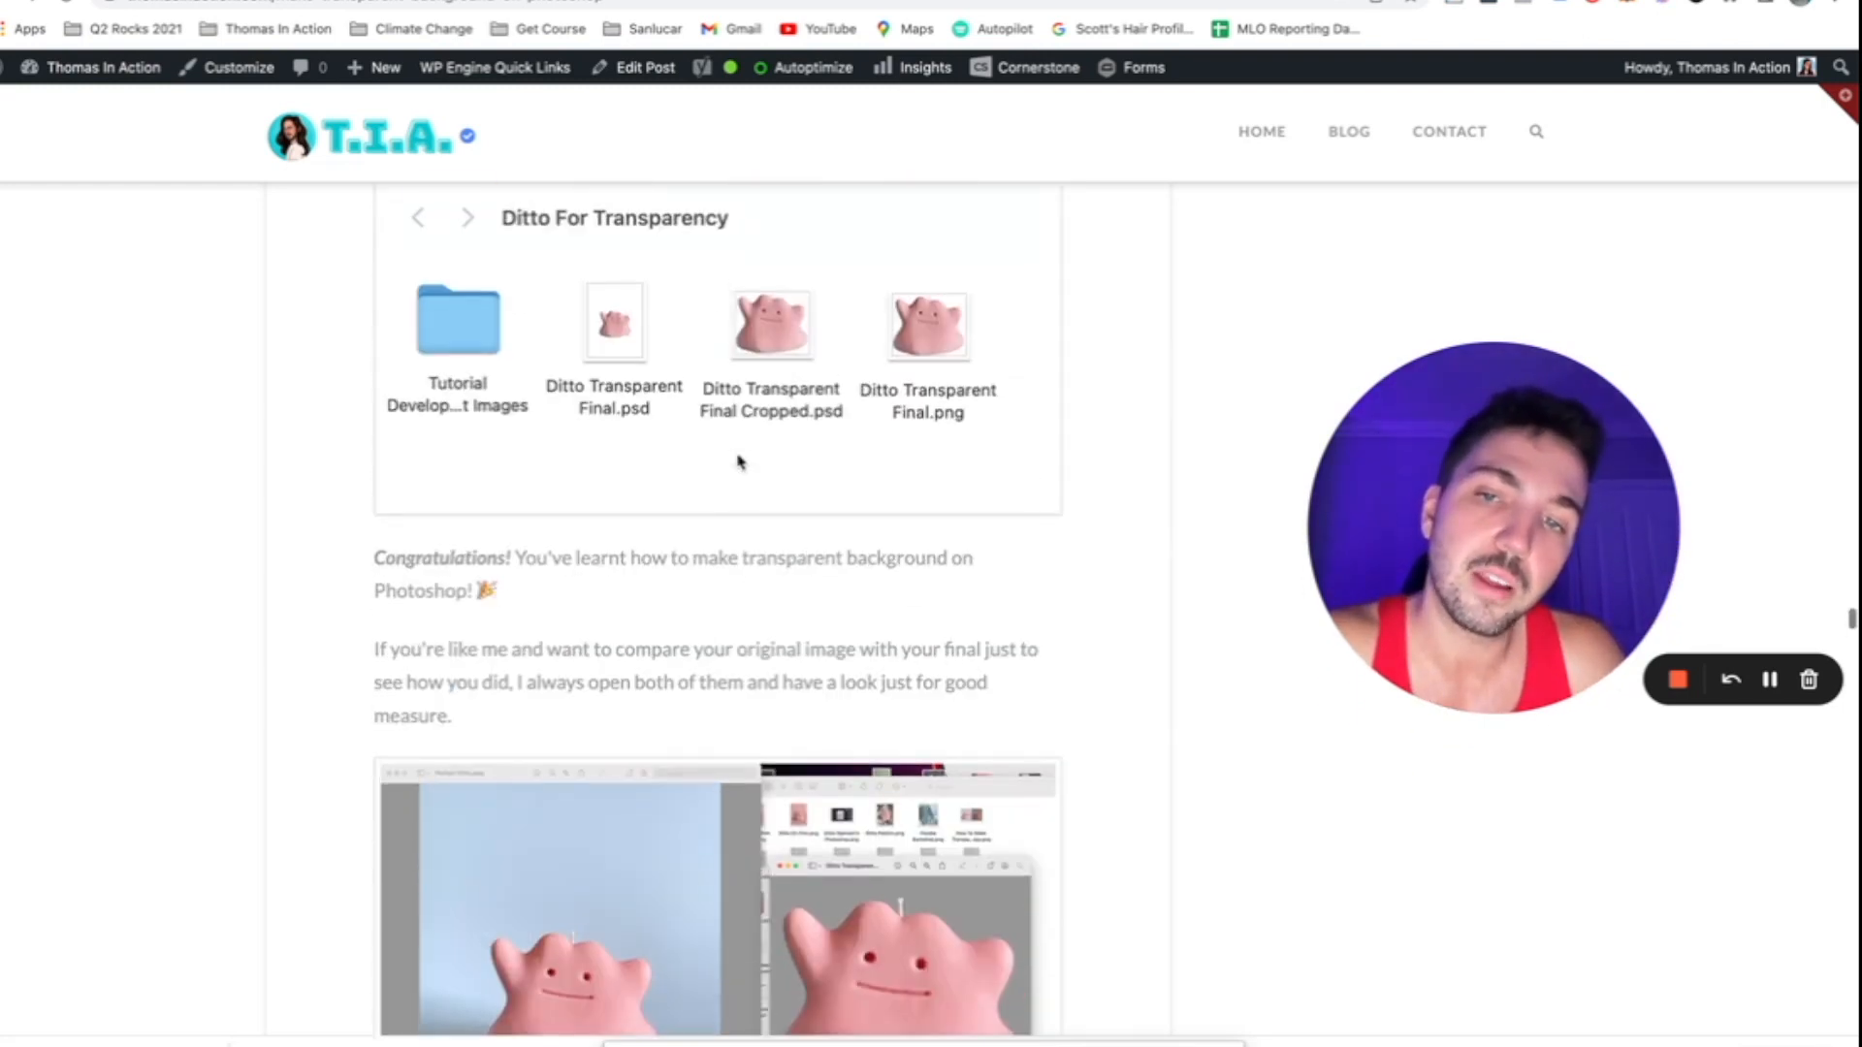